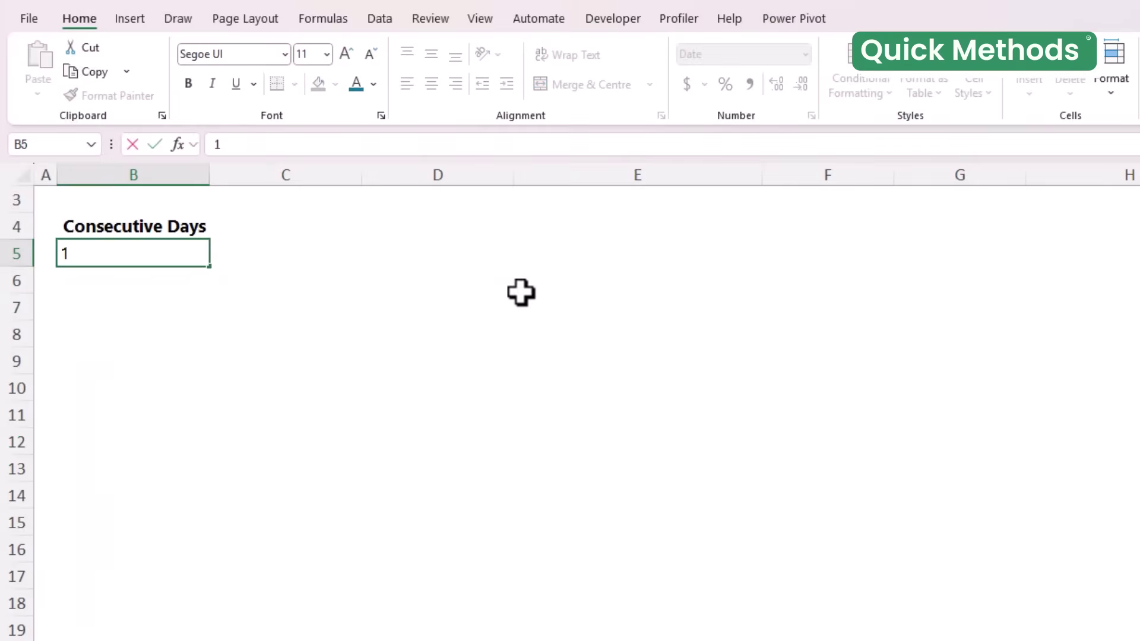
# Step: Enter 1/01 in B5 and fill consecutive daily dates down to B14
pyautogui.write('/01')
pyautogui.hotkey('ctrl', 'Return')
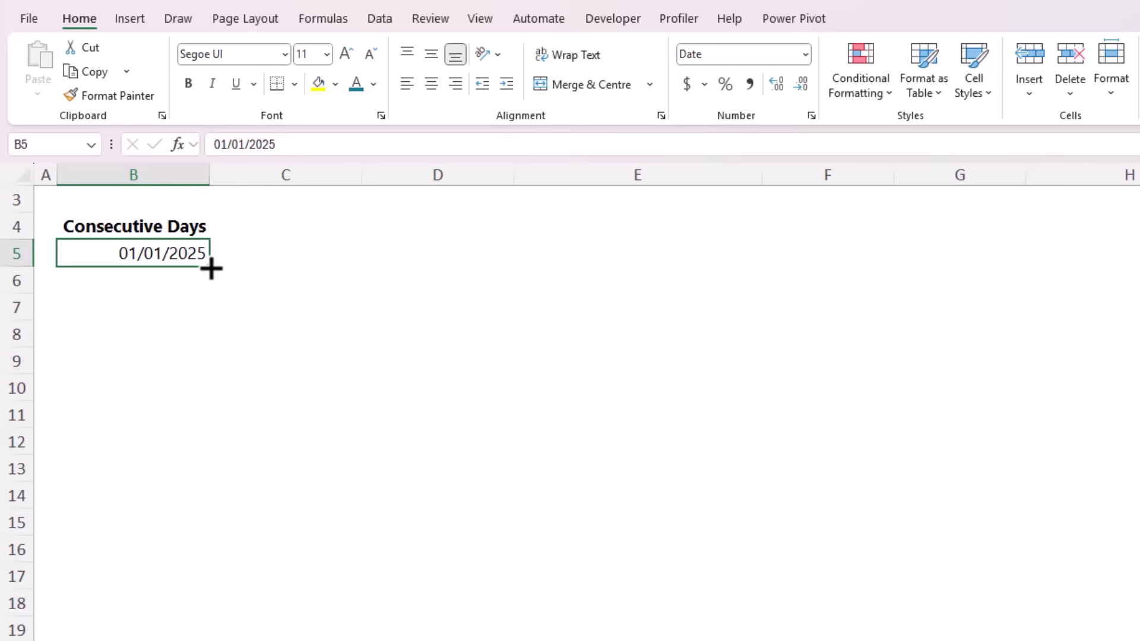
pyautogui.moveTo(210, 269); pyautogui.dragTo(215, 501)
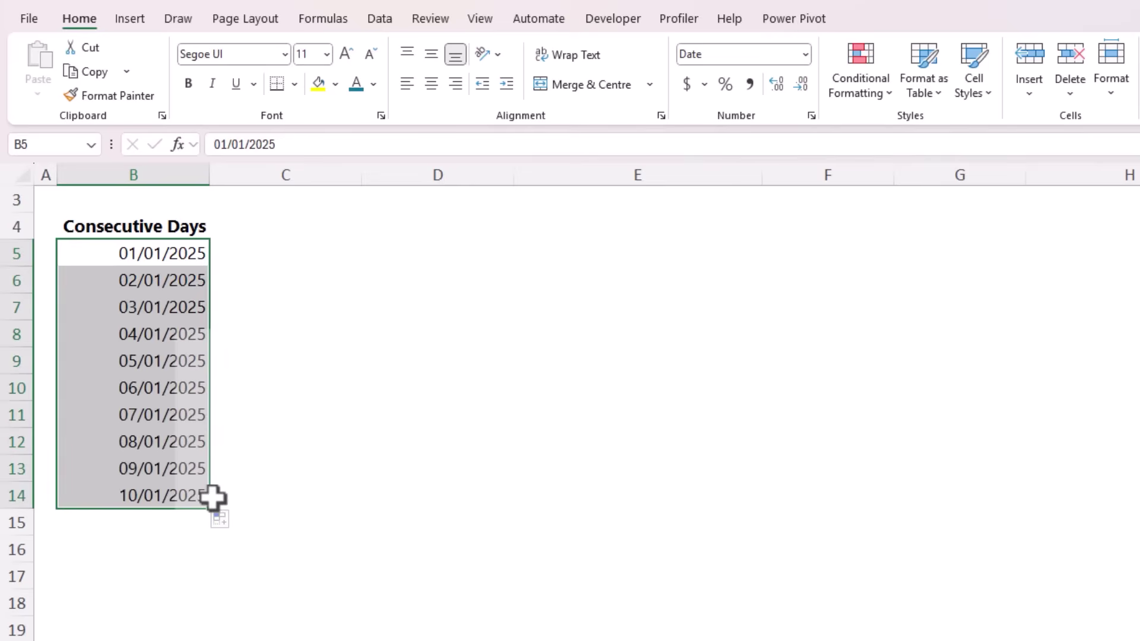
pyautogui.hotkey('shift', 'BackSpace')
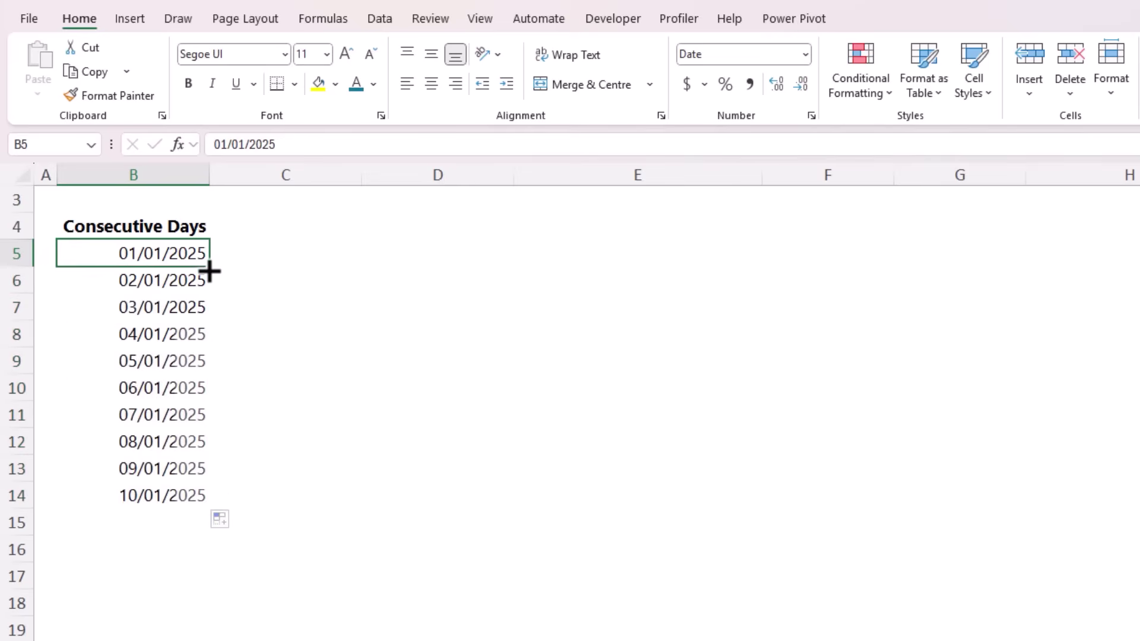
pyautogui.moveTo(209, 266)
pyautogui.mouseDown()
pyautogui.moveTo(649, 265)
pyautogui.moveTo(496, 252)
pyautogui.moveTo(215, 261)
pyautogui.mouseUp()
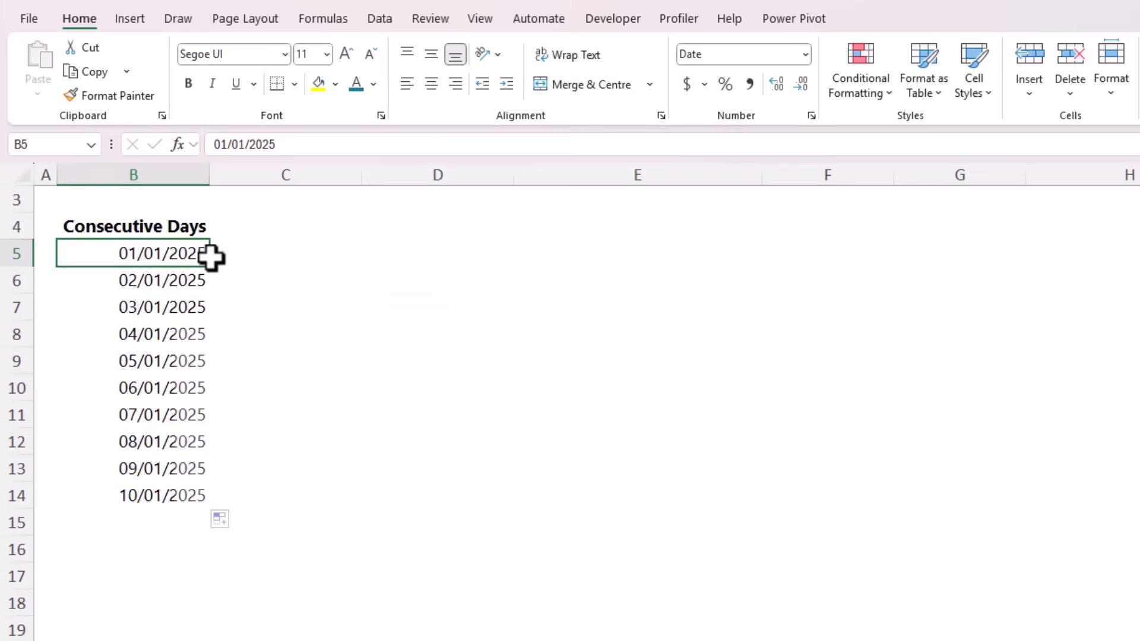
pyautogui.click(186, 280)
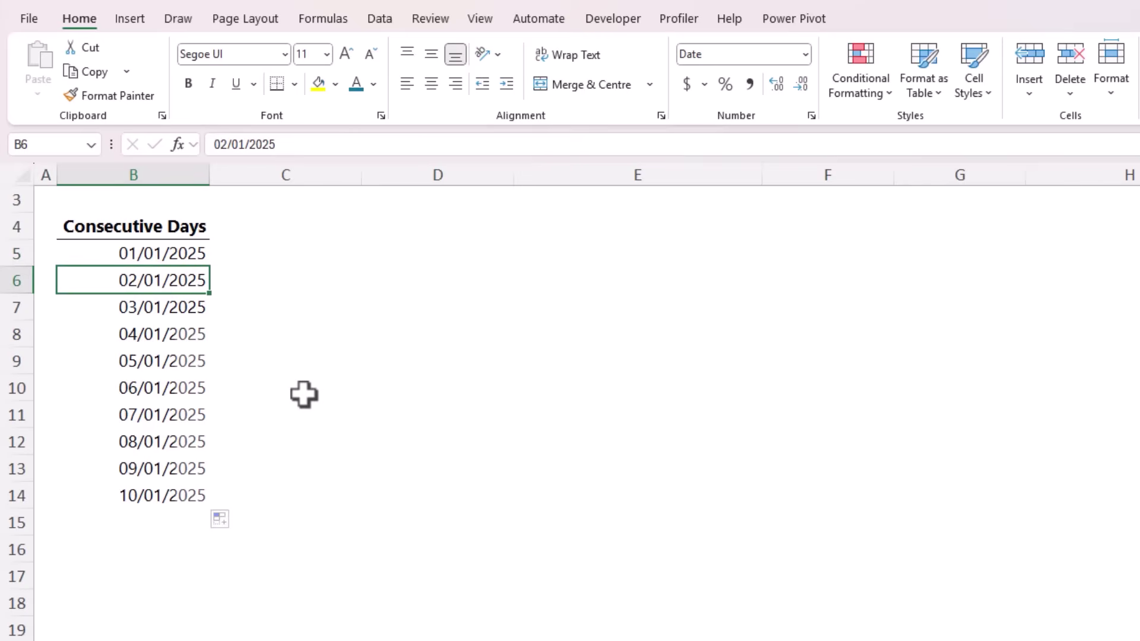
# Step: Enter 1/1 in C5 and double-click the fill handle to fill dates down to C14
pyautogui.click(273, 249)
pyautogui.write('1/1')
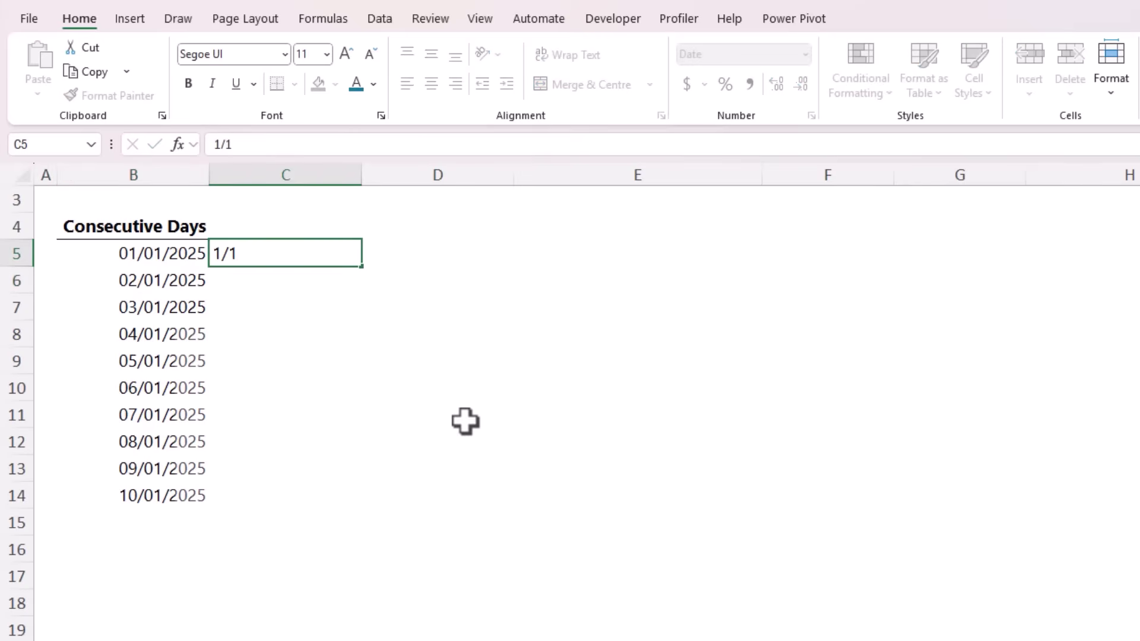
pyautogui.hotkey('ctrl', 'Return')
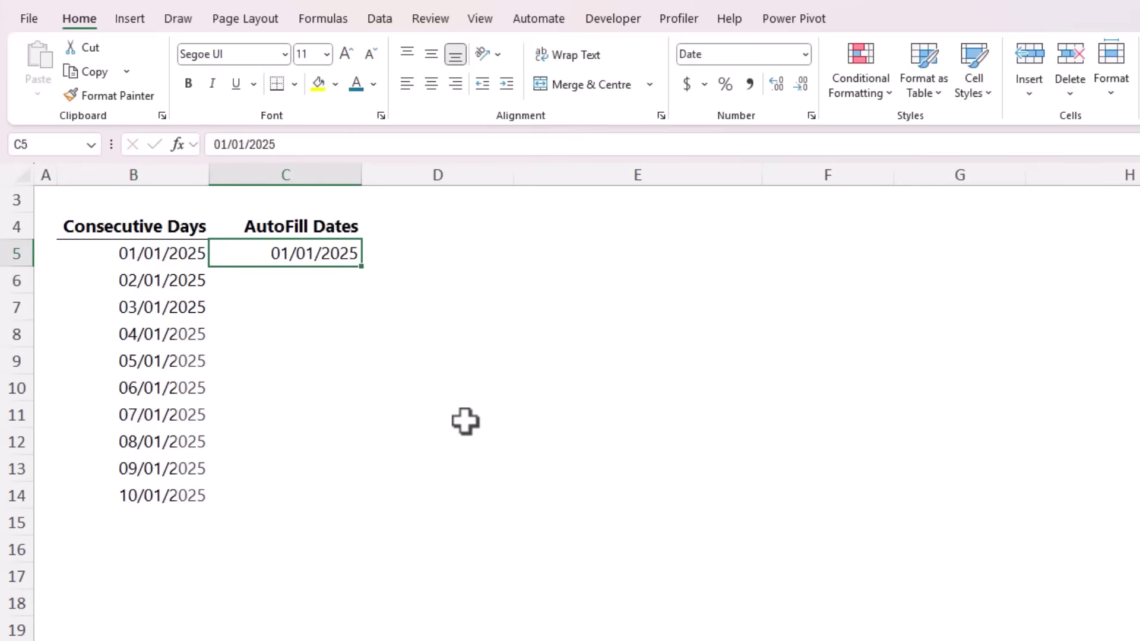
pyautogui.doubleClick(365, 271)
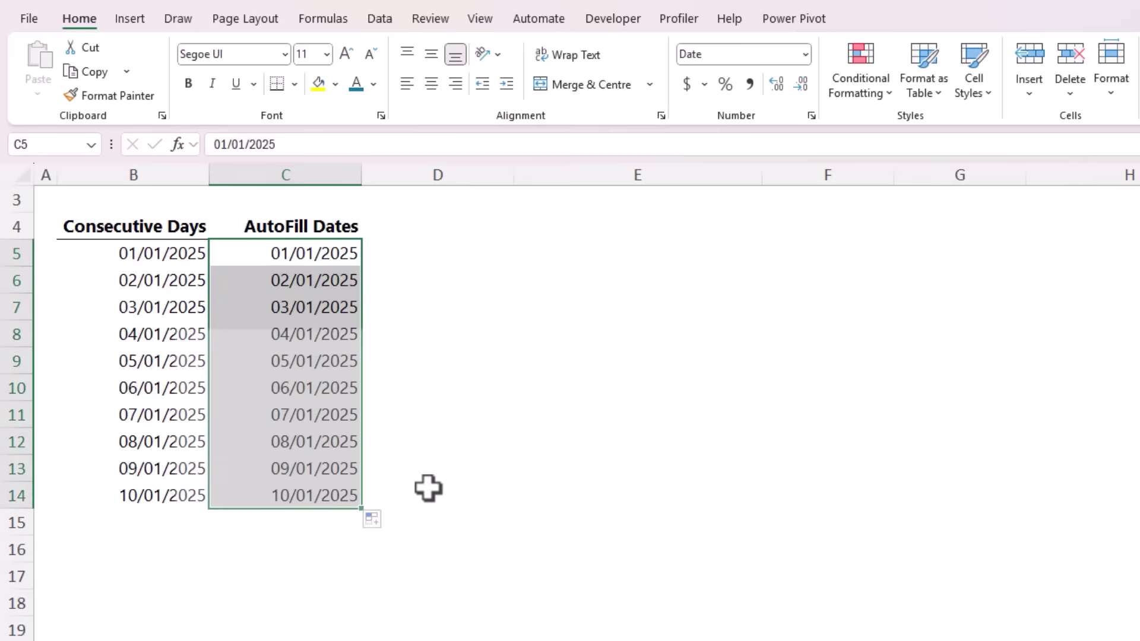
pyautogui.click(303, 230)
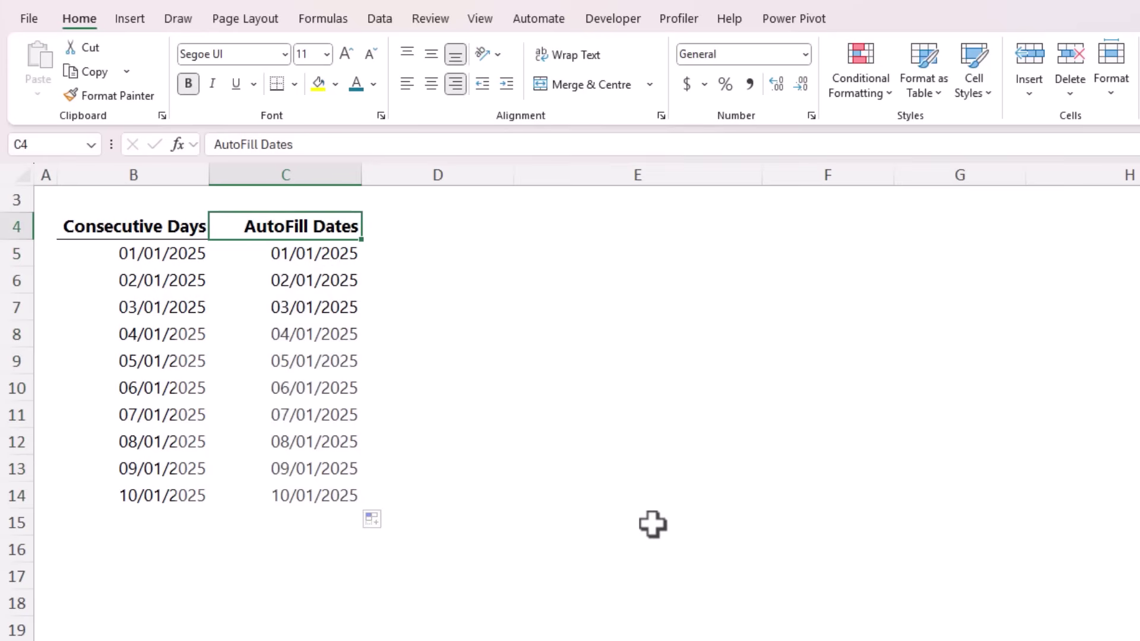
pyautogui.press('Right')
pyautogui.press('Right')
pyautogui.press('Left')
pyautogui.press('Left')
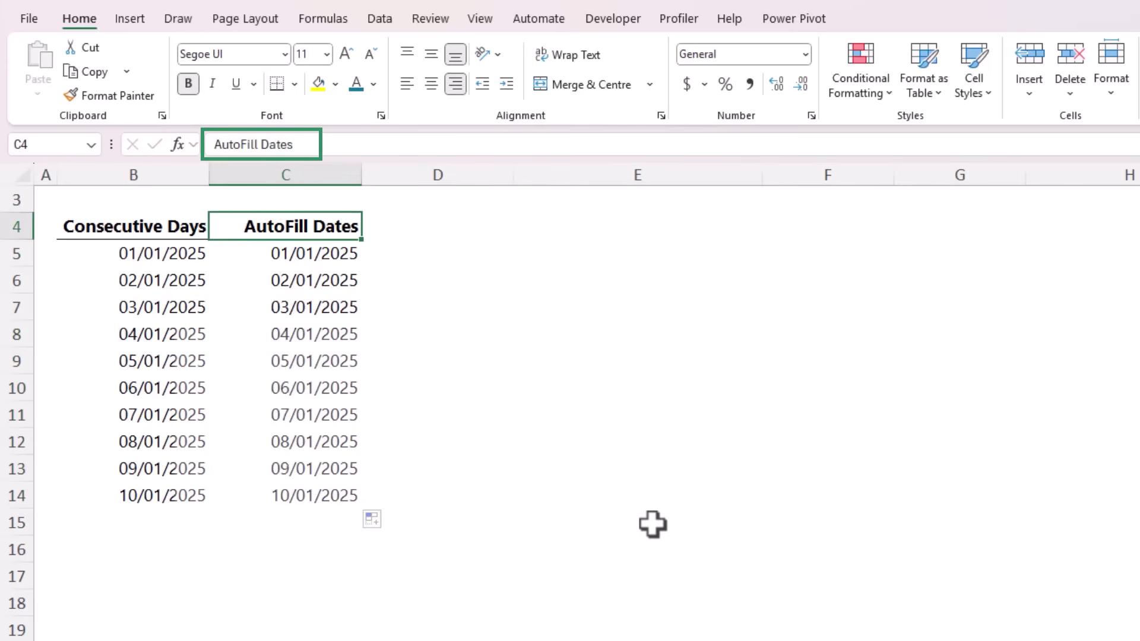
pyautogui.press('Down')
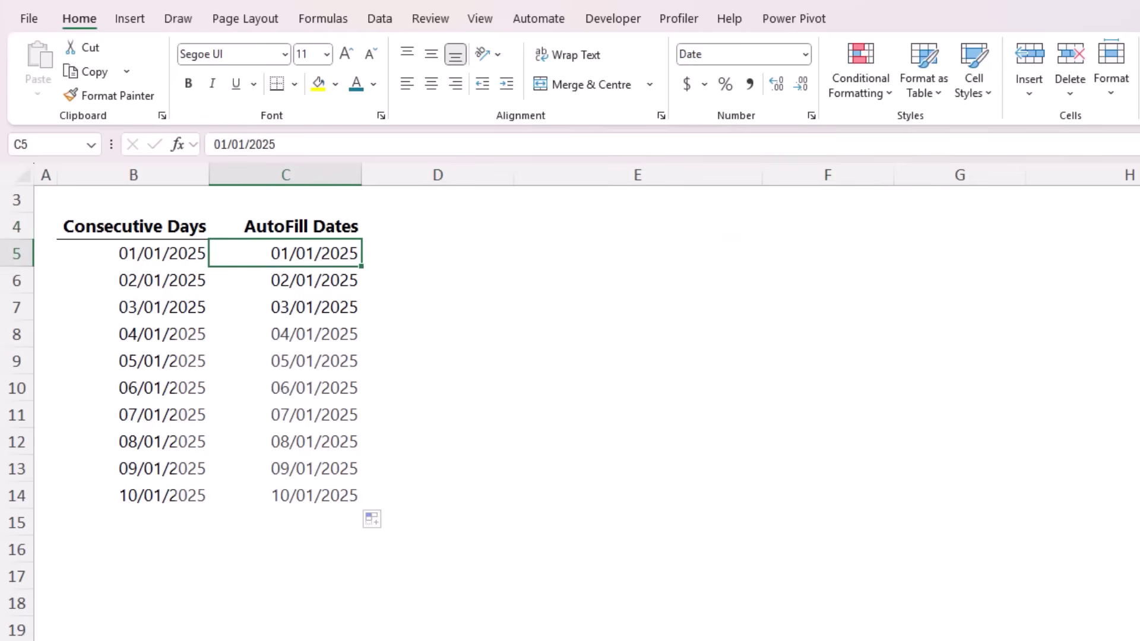
# Step: Select the dates in C5:C14 and view the number format list without changing it
pyautogui.press('Down')
pyautogui.press('Up')
pyautogui.press('Down')
pyautogui.press('Down')
pyautogui.press('Down')
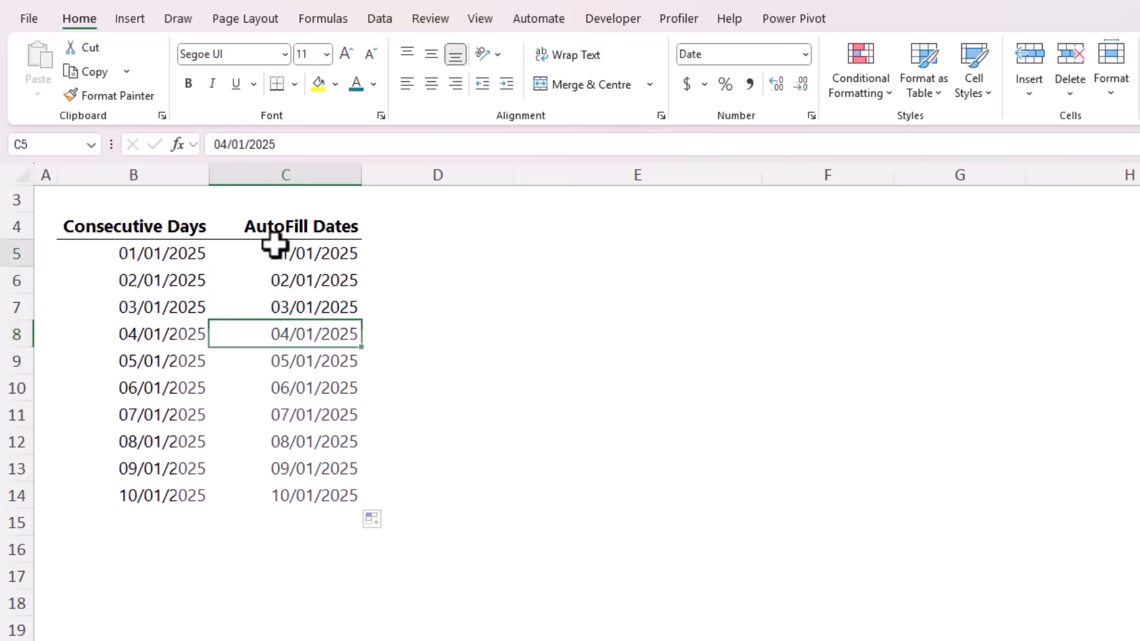
pyautogui.moveTo(275, 245); pyautogui.dragTo(295, 494)
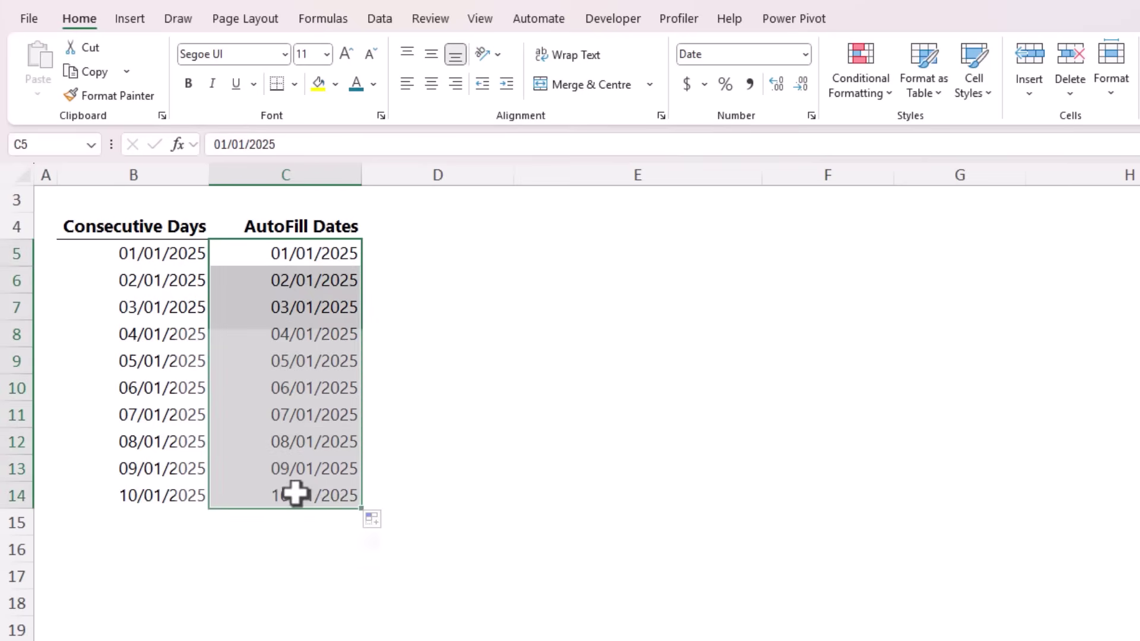
pyautogui.click(805, 56)
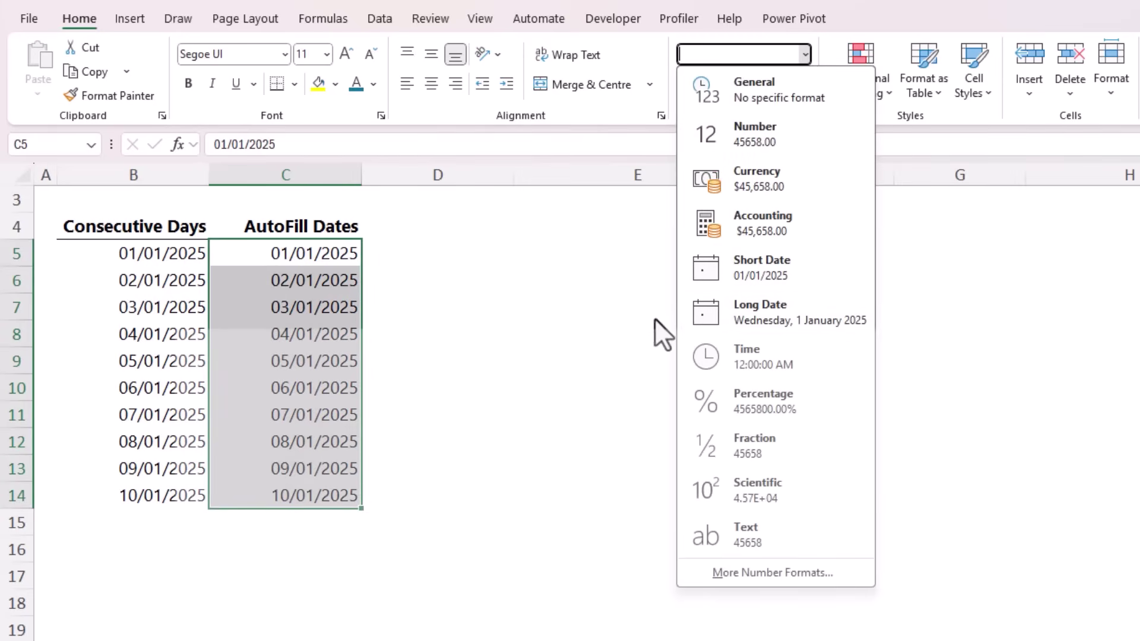
pyautogui.press('Escape')
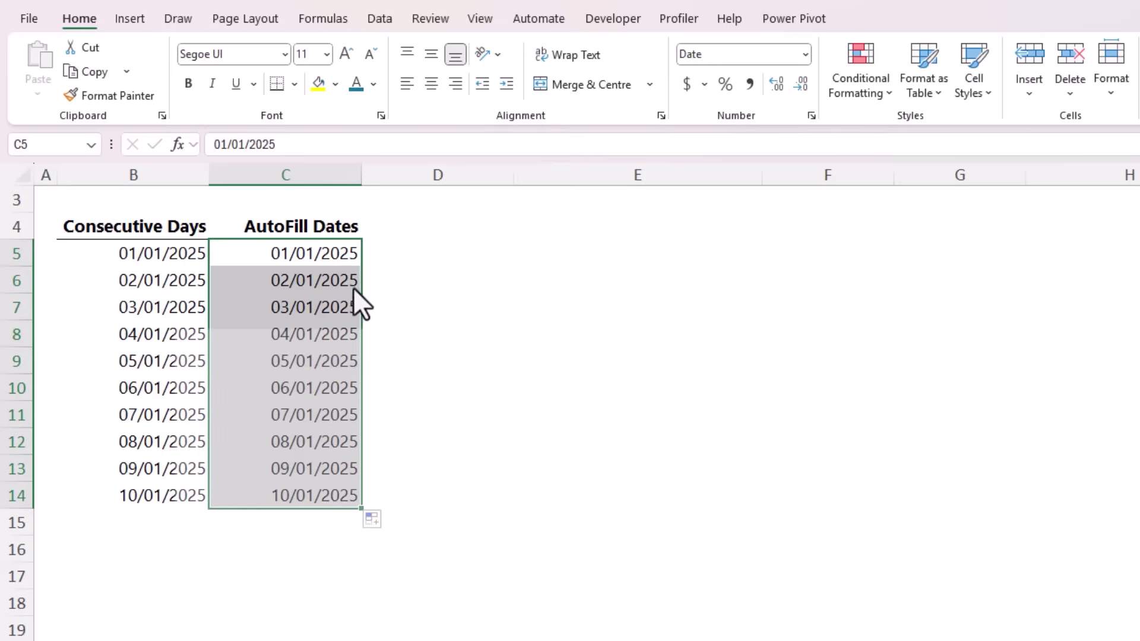
pyautogui.click(308, 254)
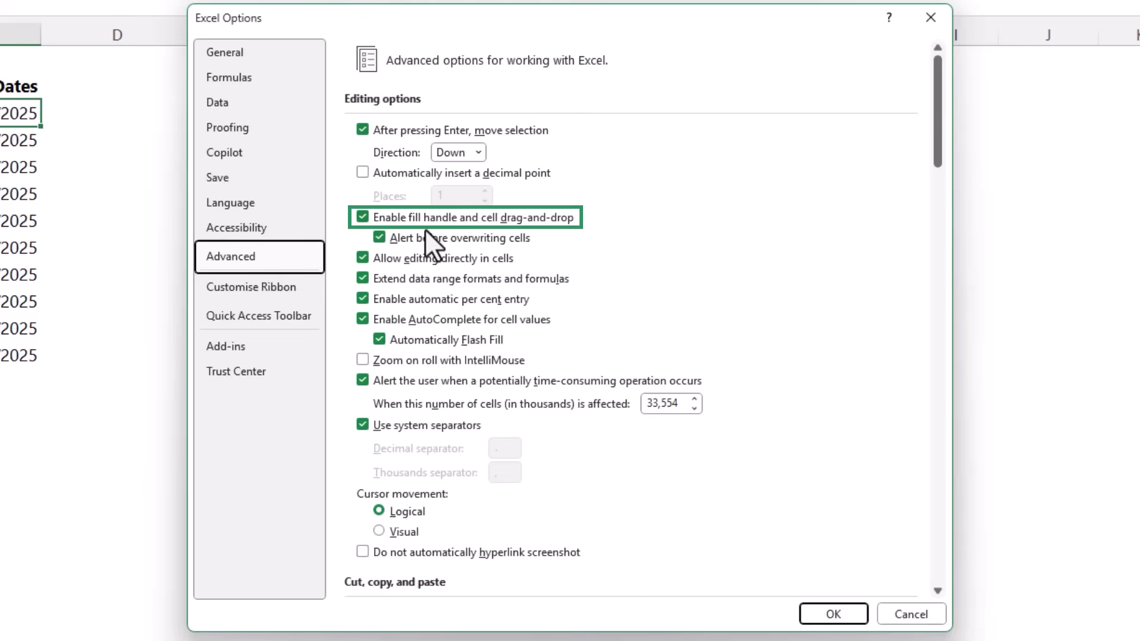
# Step: Cancel Excel Options, then Ctrl-drag 01/01/2025 from D5 down to D14
pyautogui.click(914, 615)
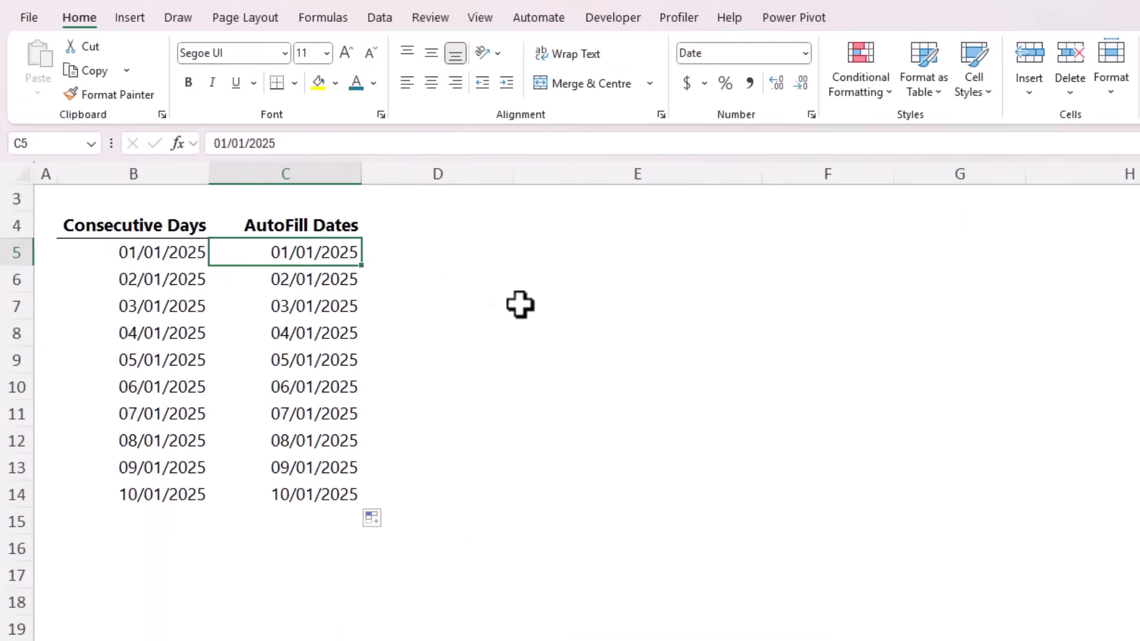
pyautogui.click(438, 252)
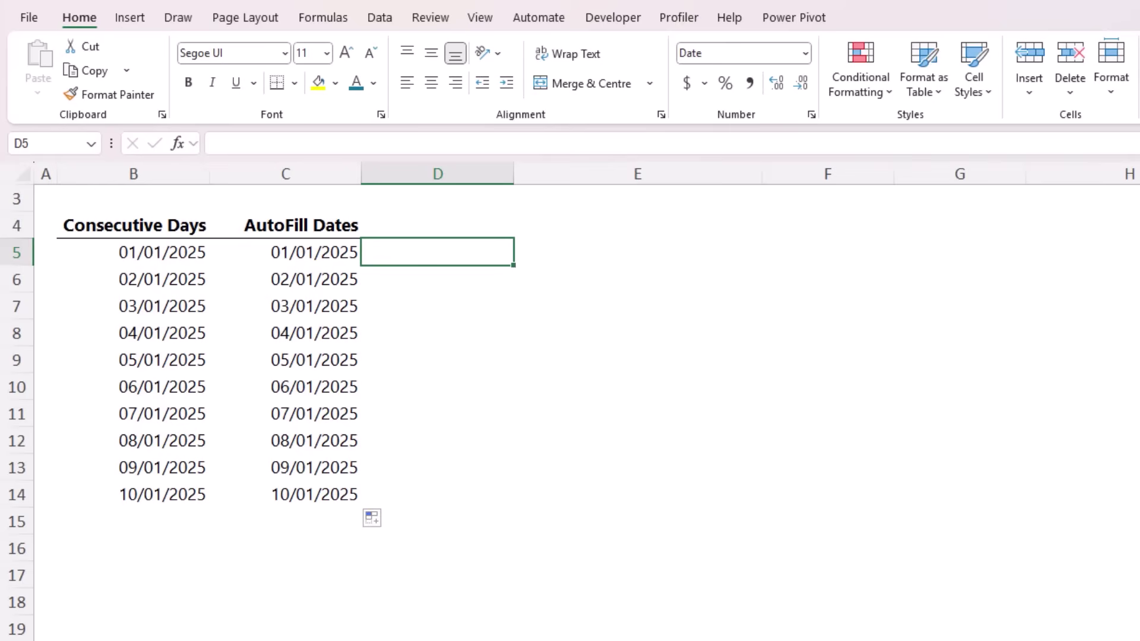
pyautogui.write('1/1')
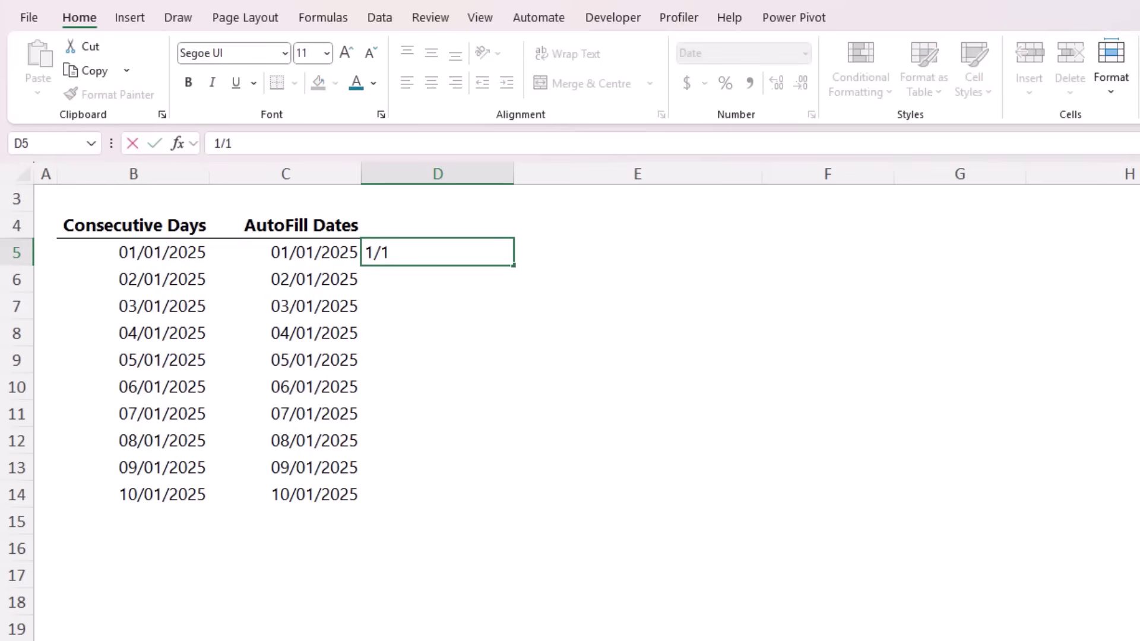
pyautogui.hotkey('ctrl', 'Return')
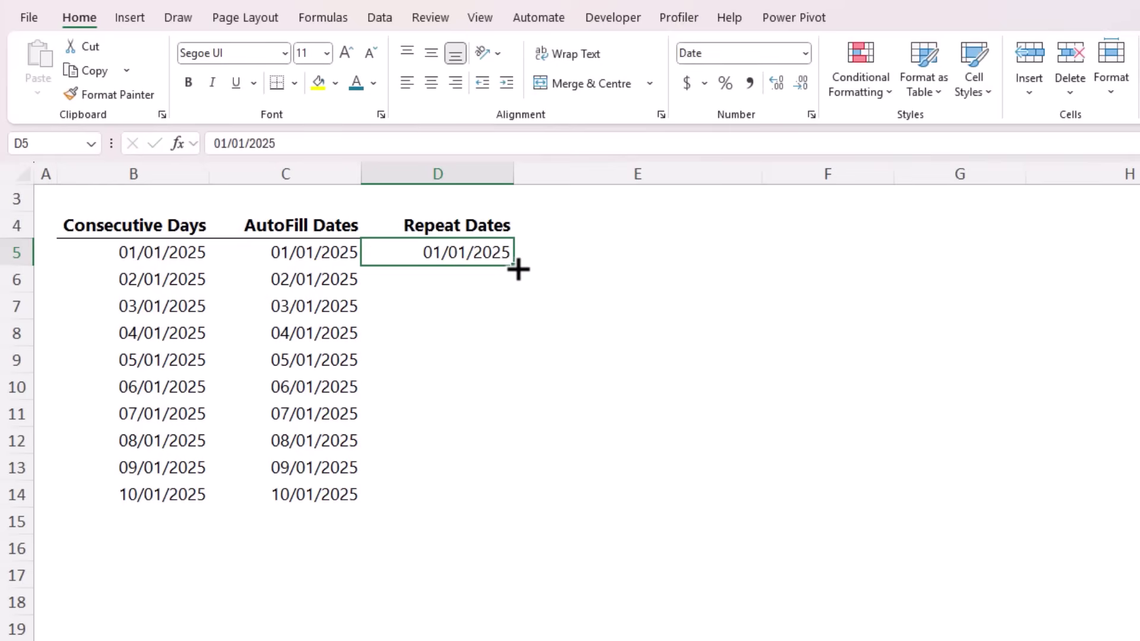
pyautogui.press('ctrl')
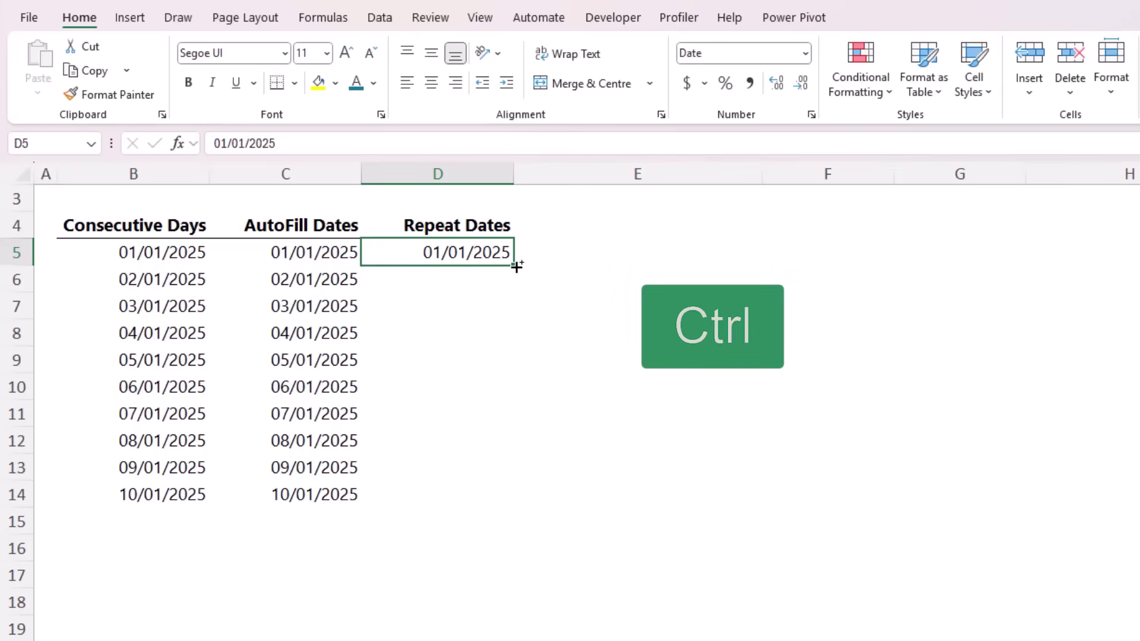
pyautogui.moveTo(516, 268); pyautogui.dragTo(517, 501)
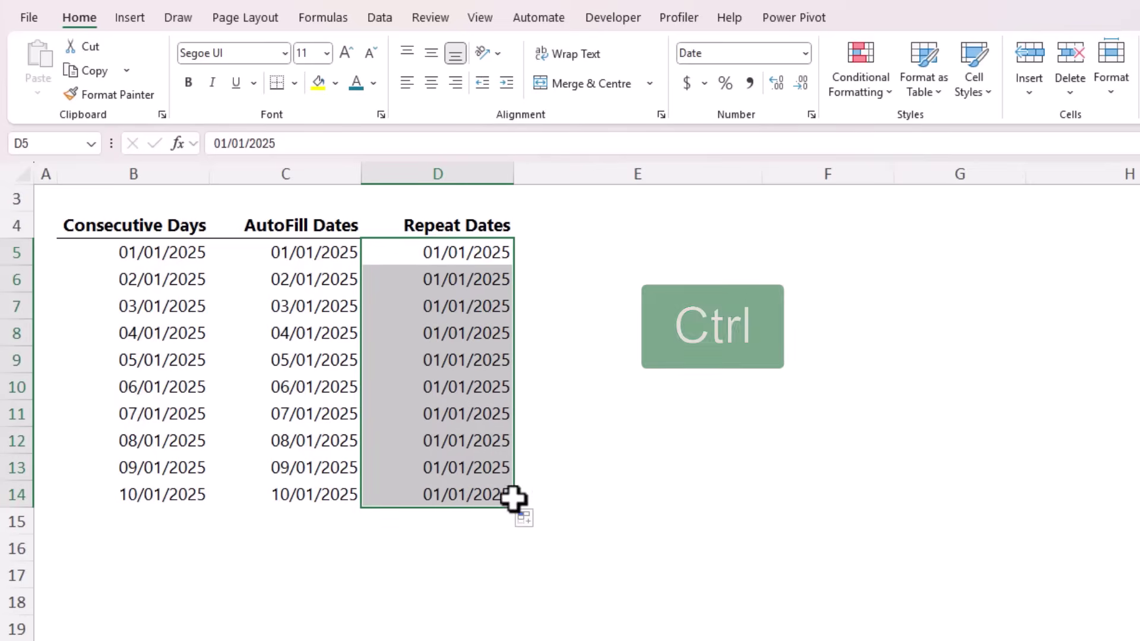
pyautogui.click(484, 252)
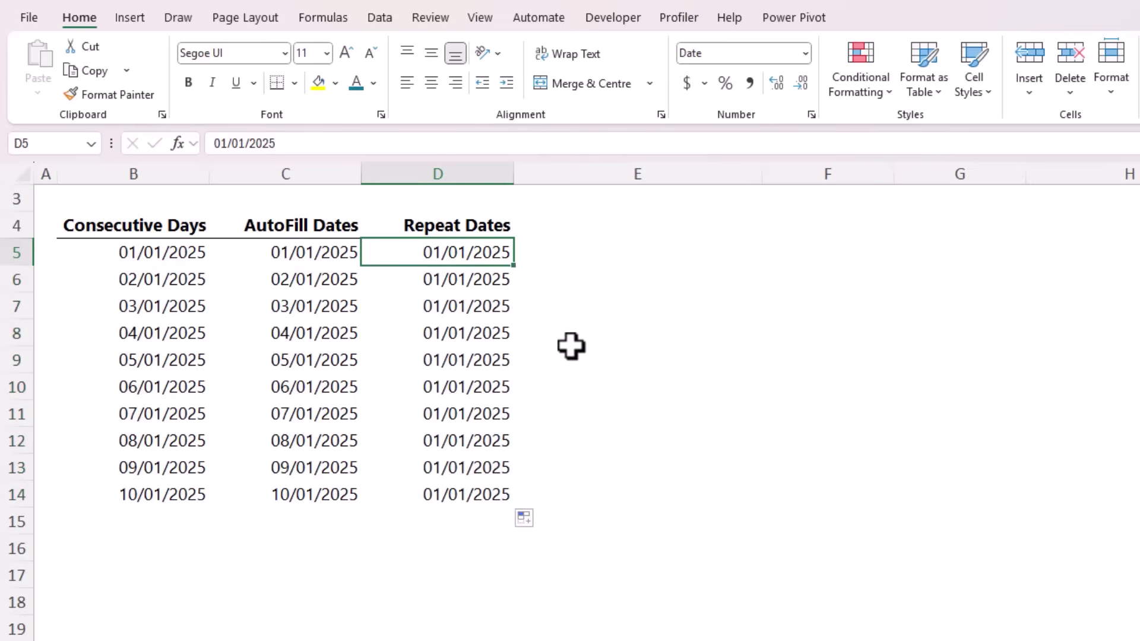
pyautogui.press('Right')
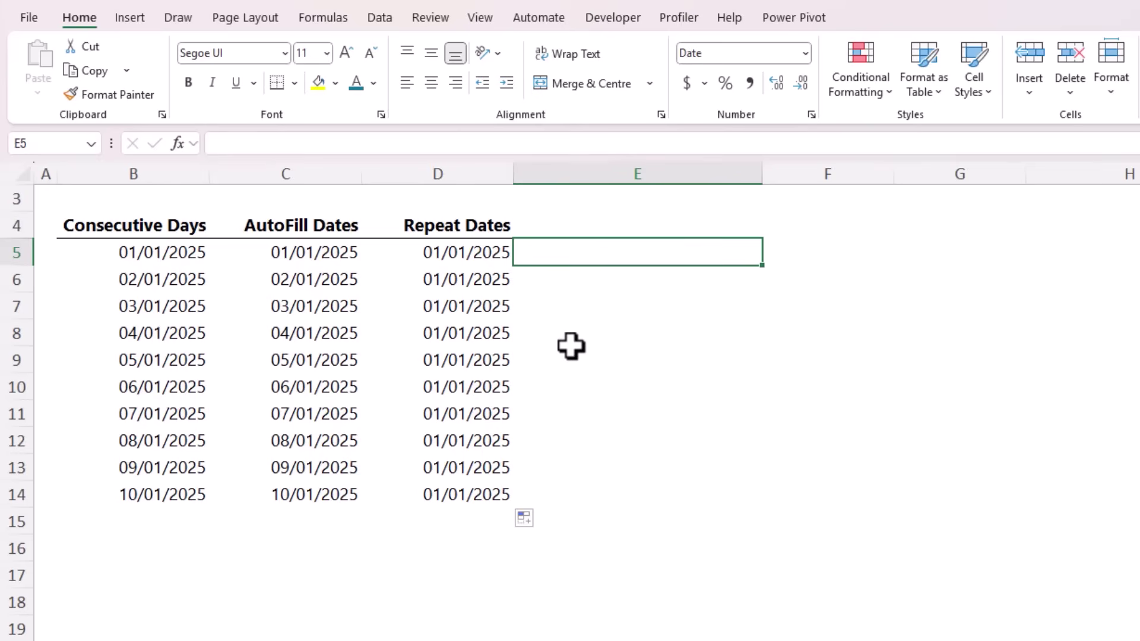
# Step: Enter 6/1 in E5, fill down to E14, and switch the fill to weekdays only
pyautogui.write('6/1')
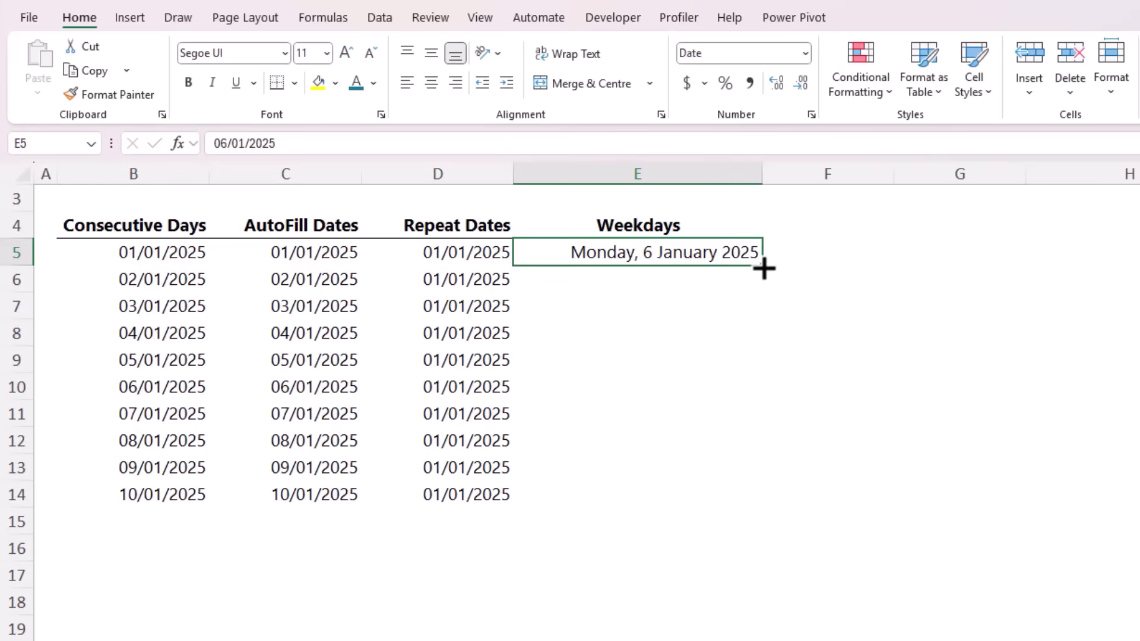
pyautogui.moveTo(764, 269); pyautogui.dragTo(759, 519)
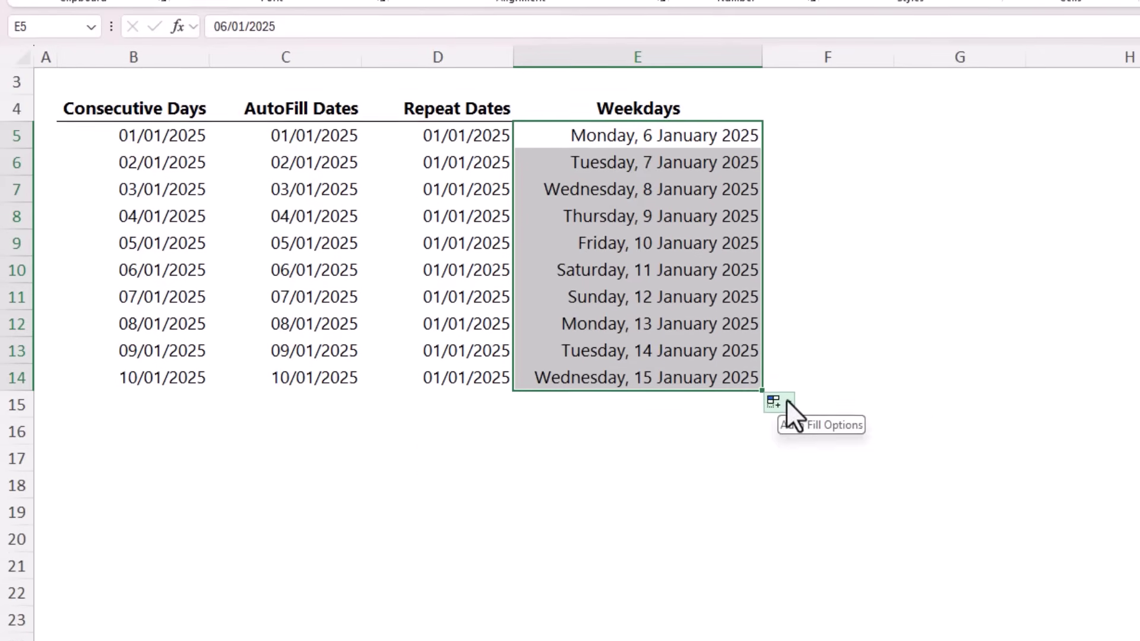
pyautogui.click(789, 522)
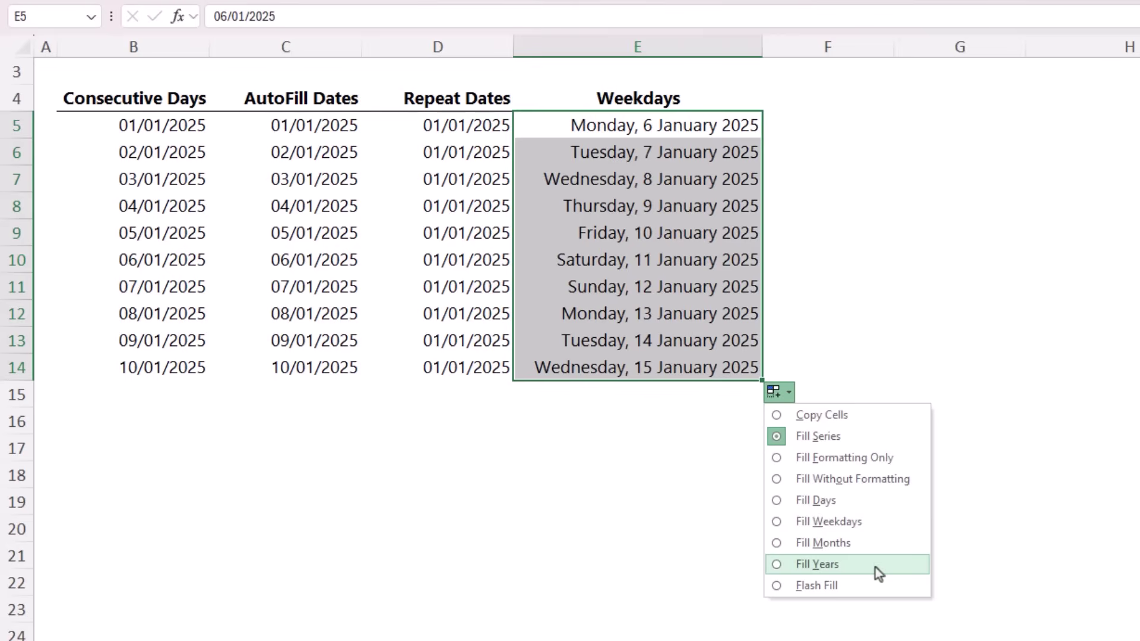
pyautogui.click(875, 521)
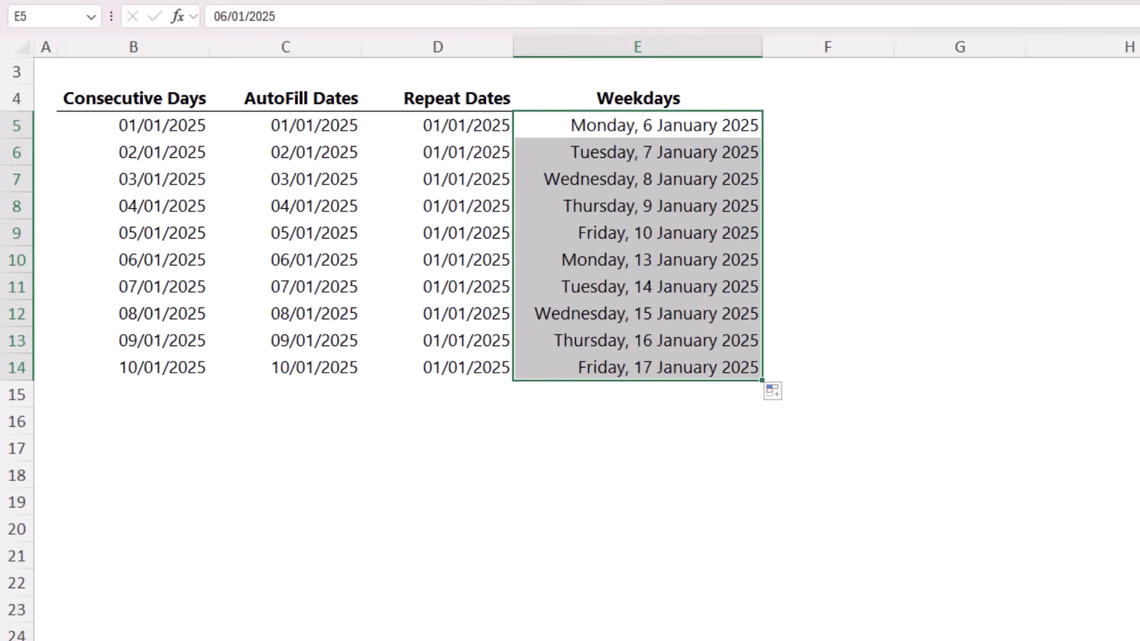
# Step: Enter 1/1 in F5, fill down to F14, and choose Fill Months
pyautogui.press('Right')
pyautogui.write('1/1')
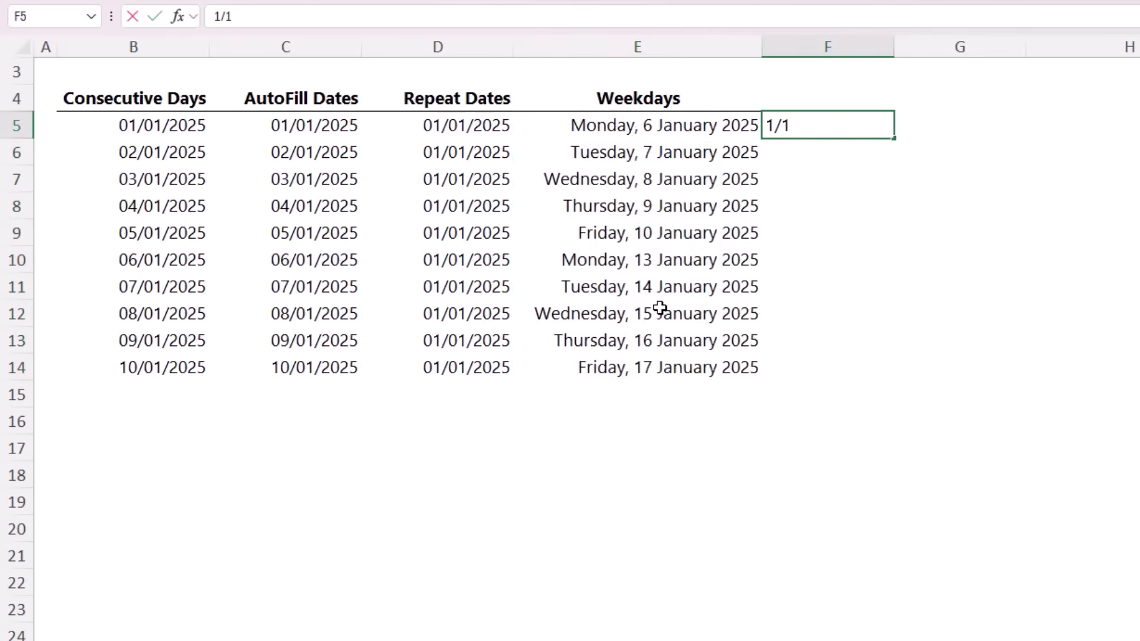
pyautogui.hotkey('ctrl', 'Return')
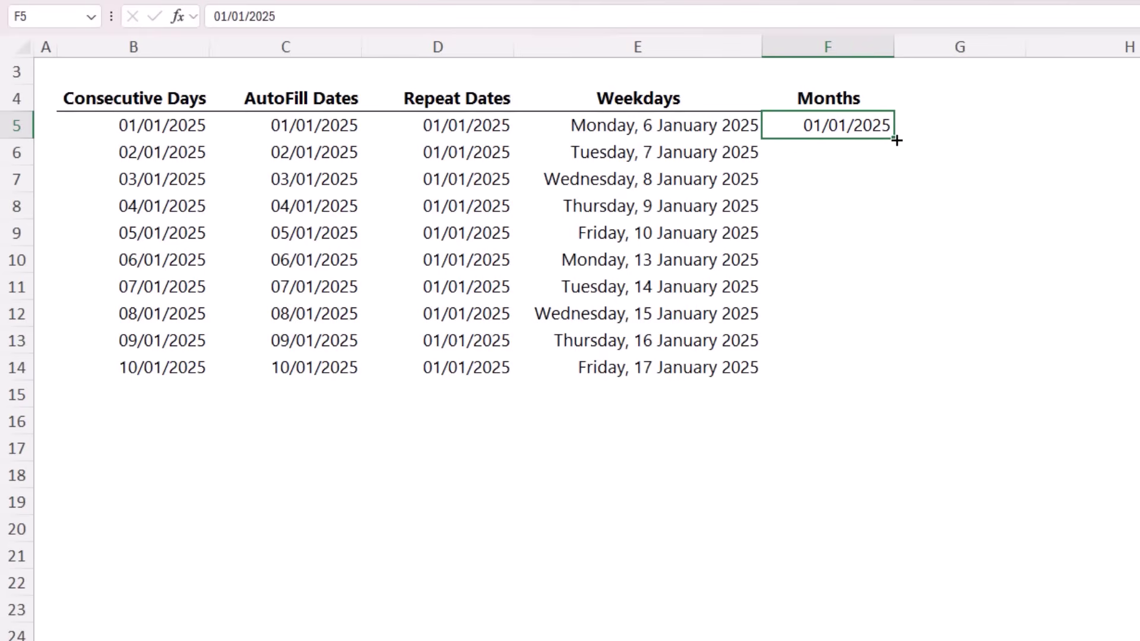
pyautogui.moveTo(897, 140); pyautogui.dragTo(889, 375)
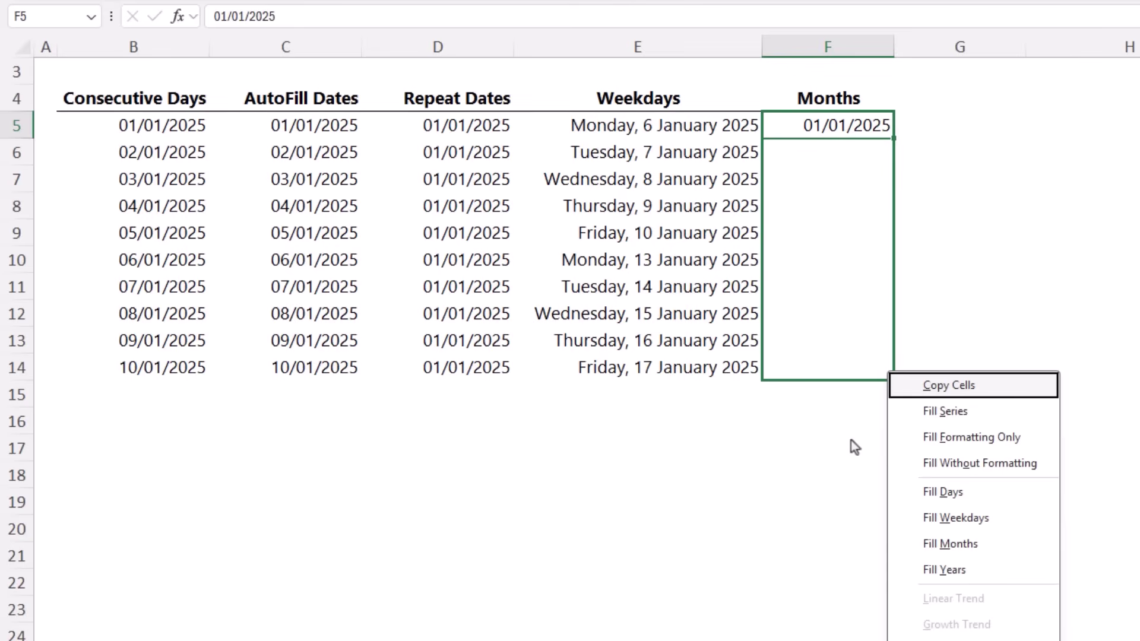
pyautogui.click(914, 543)
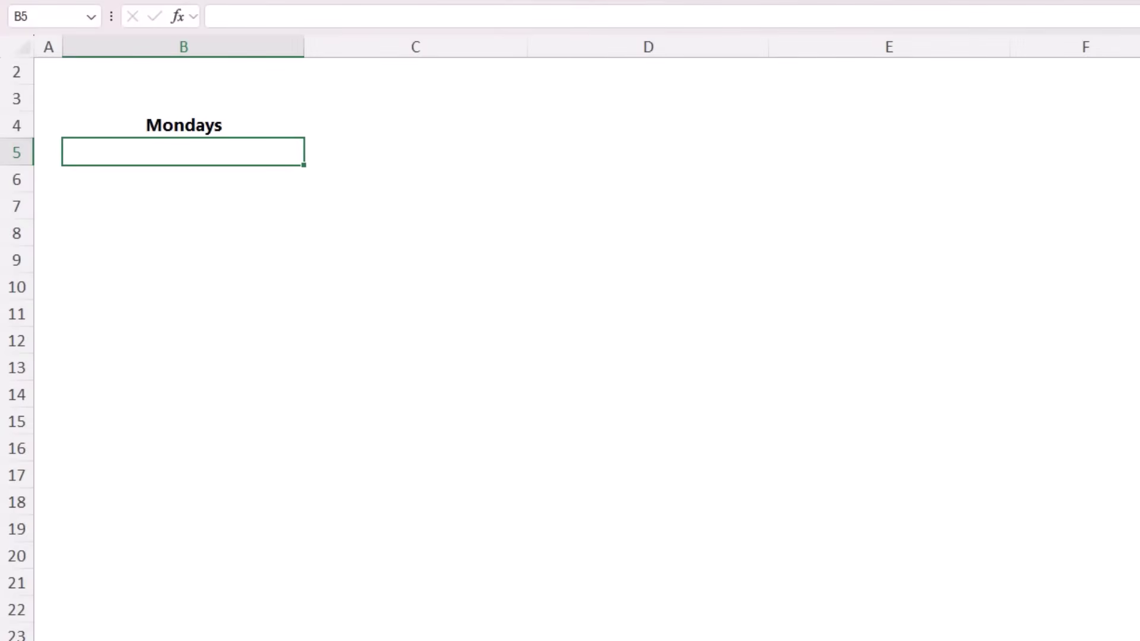
# Step: Enter 6/1 and 13/1 in B5:B6 and extend the weekly Monday pattern to B15
pyautogui.write('6/1')
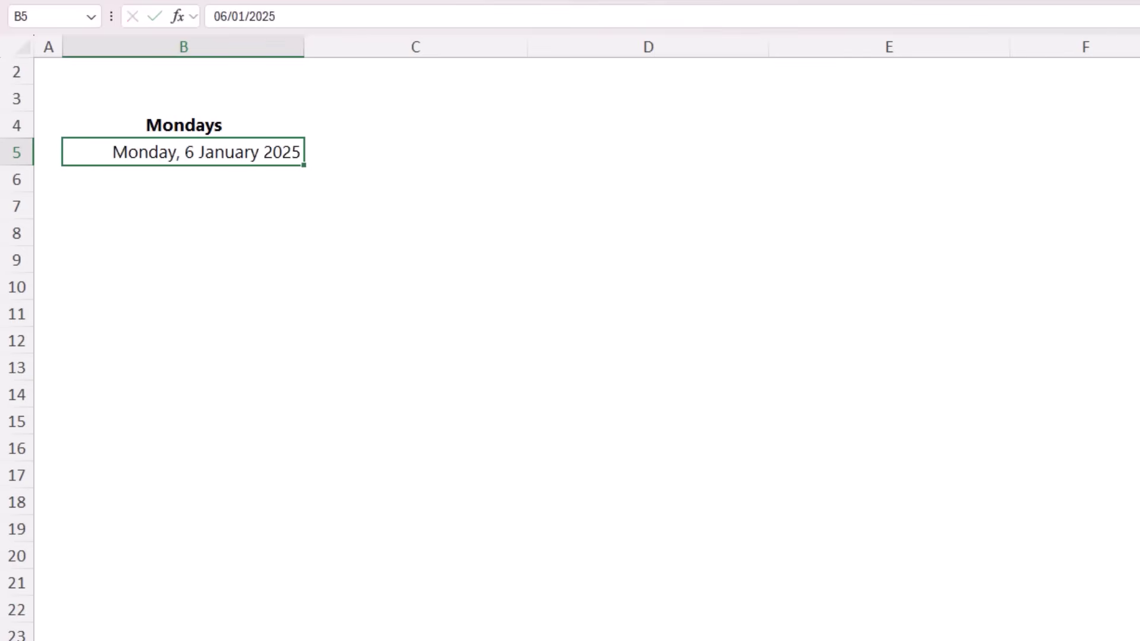
pyautogui.click(183, 179)
pyautogui.write('13/1')
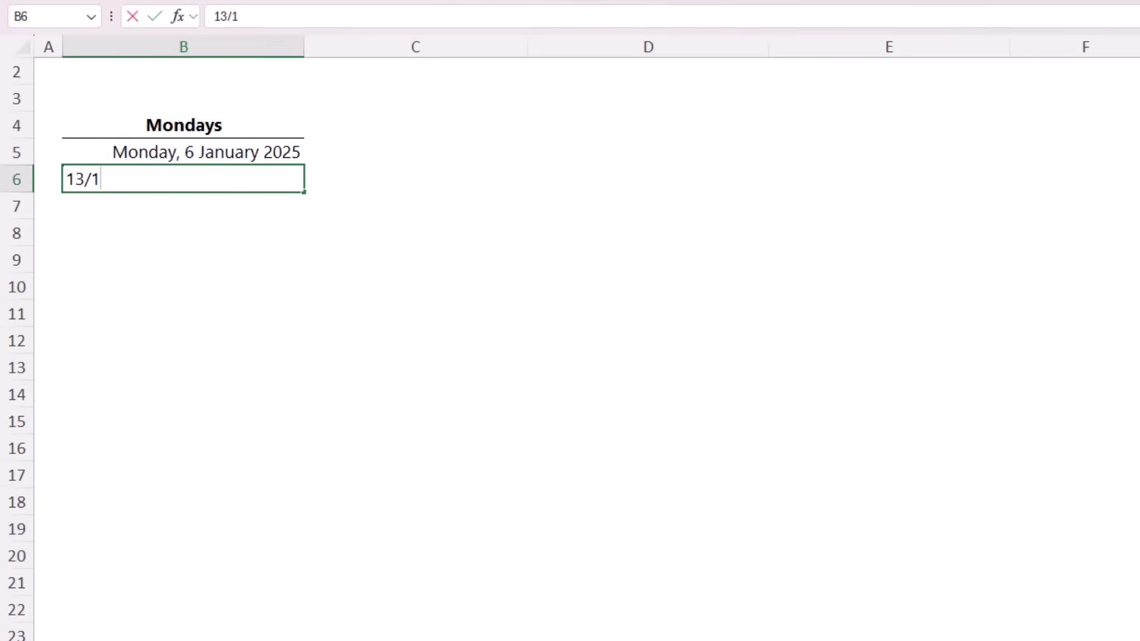
pyautogui.hotkey('ctrl', 'Return')
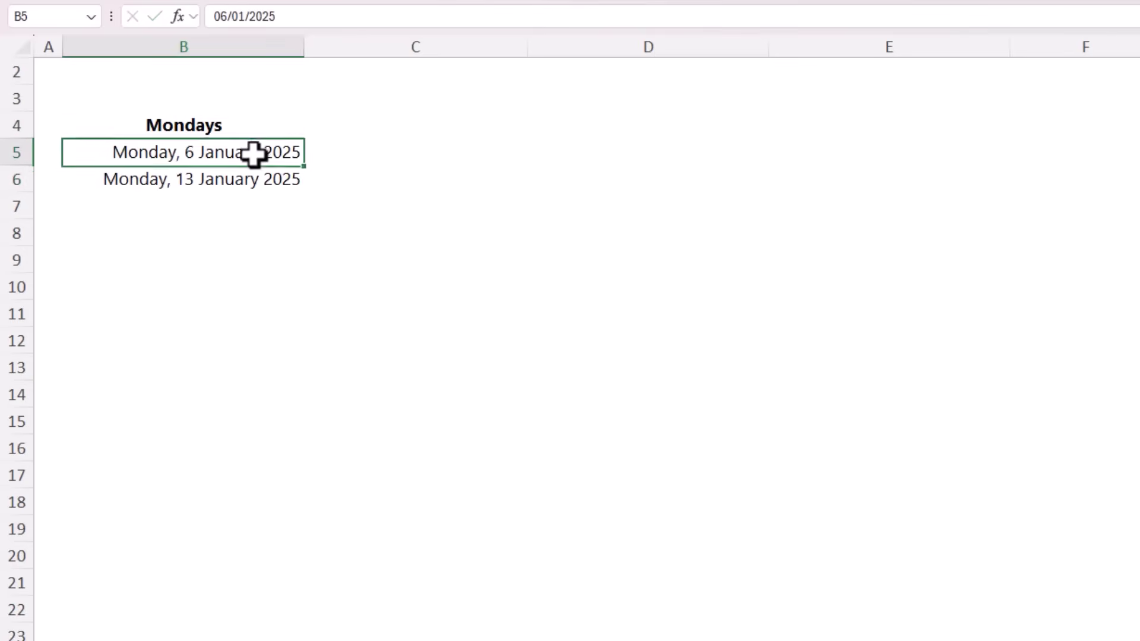
pyautogui.moveTo(255, 158); pyautogui.dragTo(300, 188)
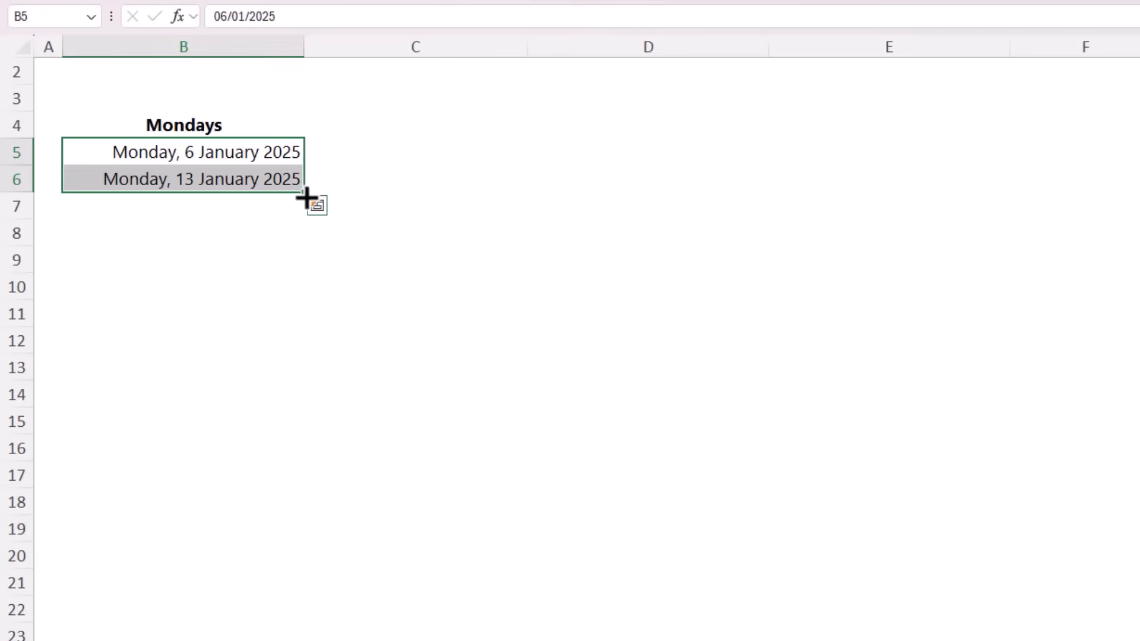
pyautogui.moveTo(305, 196); pyautogui.dragTo(313, 435)
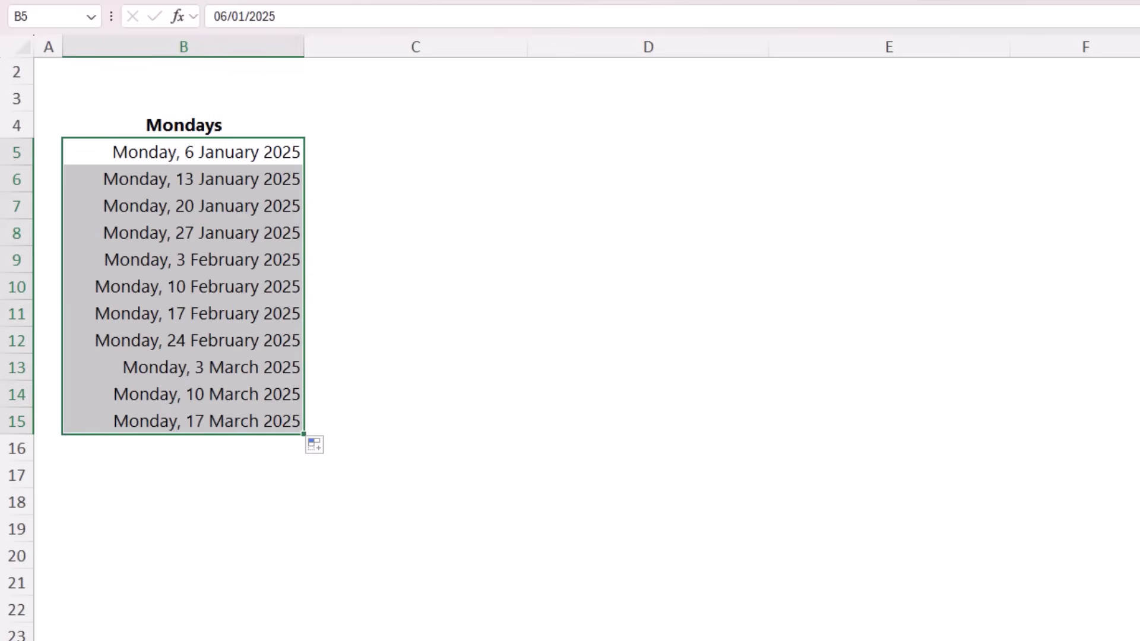
# Step: Enter 6/1 and 20/1 in C5:C6 and extend the fortnightly Mondays down to C15
pyautogui.click(392, 157)
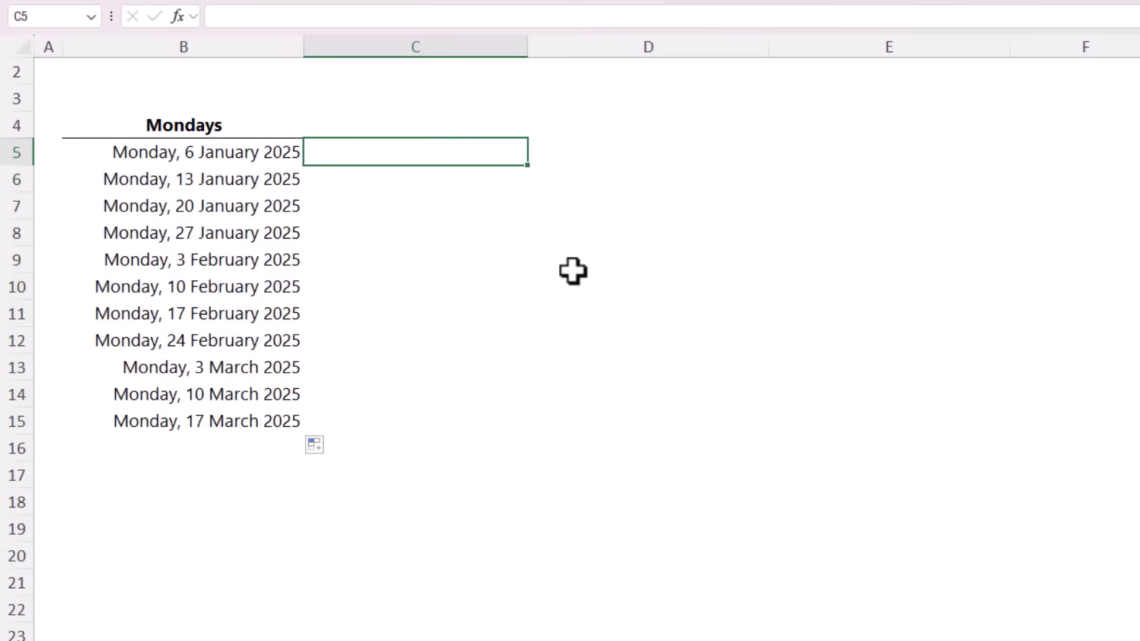
pyautogui.write('6/1')
pyautogui.hotkey('ctrl', 'Return')
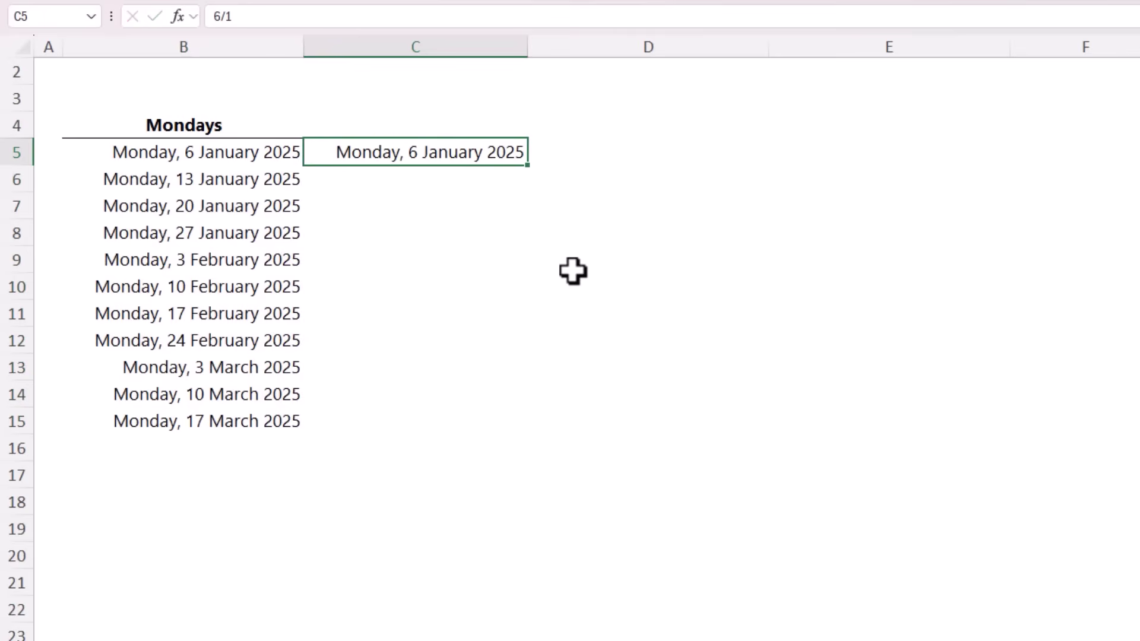
pyautogui.press('Down')
pyautogui.write('20/1')
pyautogui.hotkey('shift', 'Return')
pyautogui.keyDown('shift'); pyautogui.click(516, 178); pyautogui.keyUp('shift')
pyautogui.moveTo(527, 193); pyautogui.dragTo(536, 434)
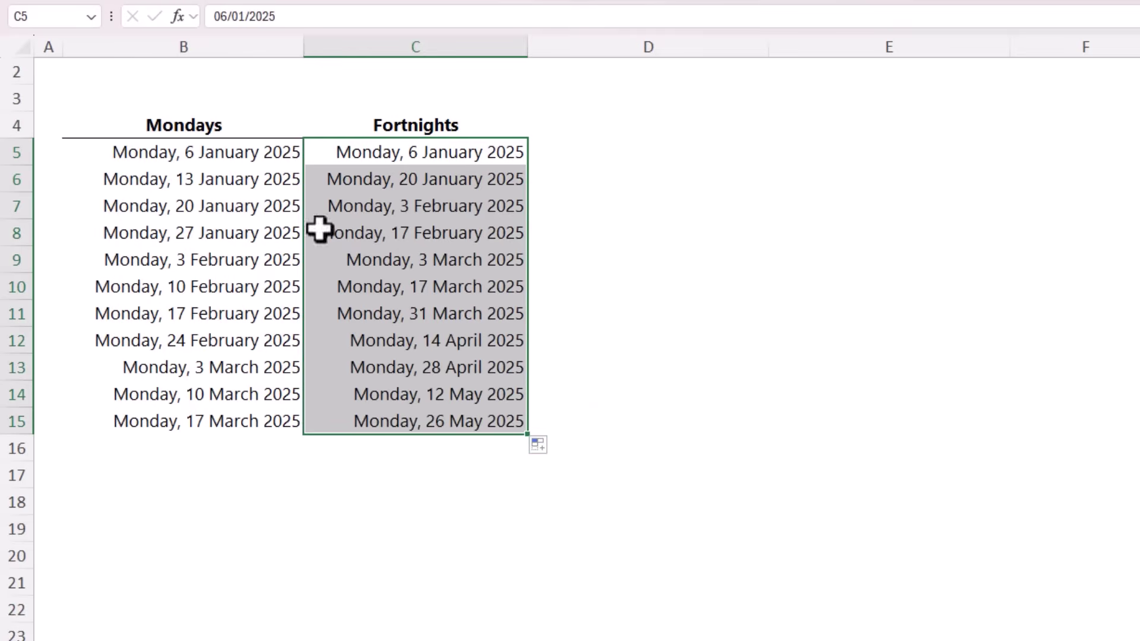
pyautogui.click(600, 152)
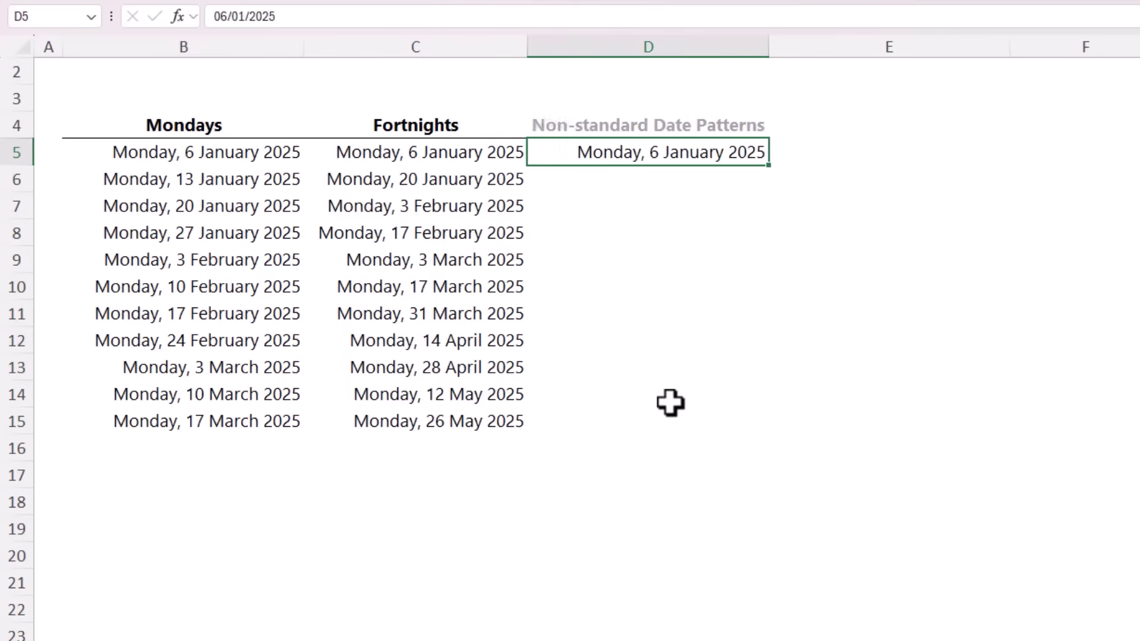
# Step: Type 8/1, 10/1, 13/1, 15/1, 17/1 into D6:D10 and extend the Monday/Wednesday/Friday pattern down the column
pyautogui.press('Return')
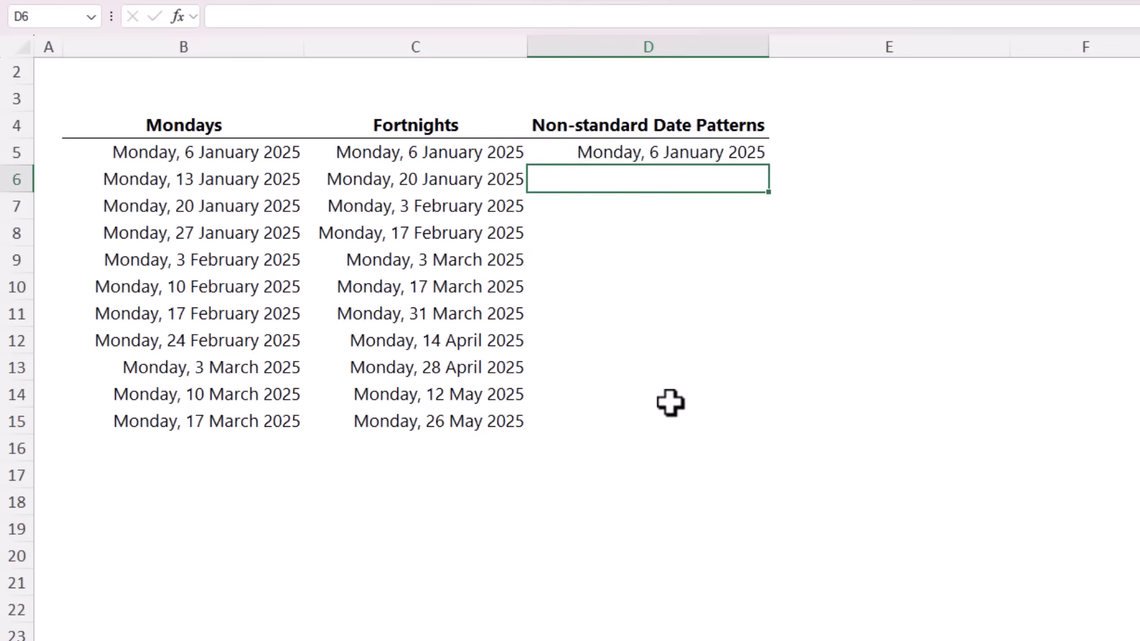
pyautogui.write('8/1')
pyautogui.press('Return')
pyautogui.write('10/')
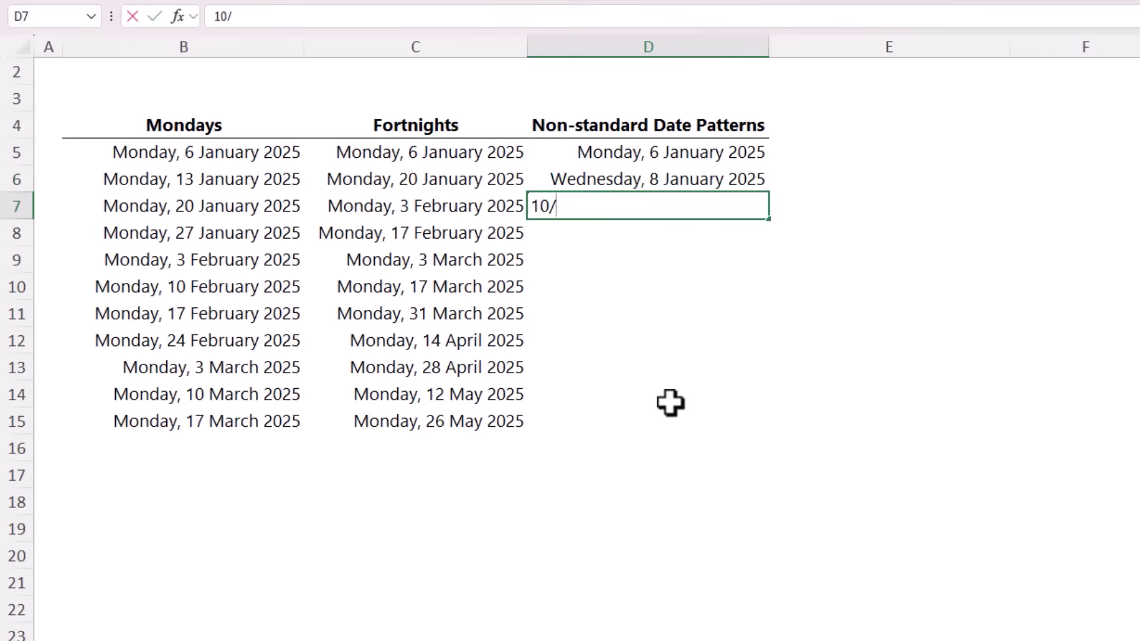
pyautogui.write('1')
pyautogui.press('Return')
pyautogui.write('13/1')
pyautogui.press('Return')
pyautogui.write('15/1')
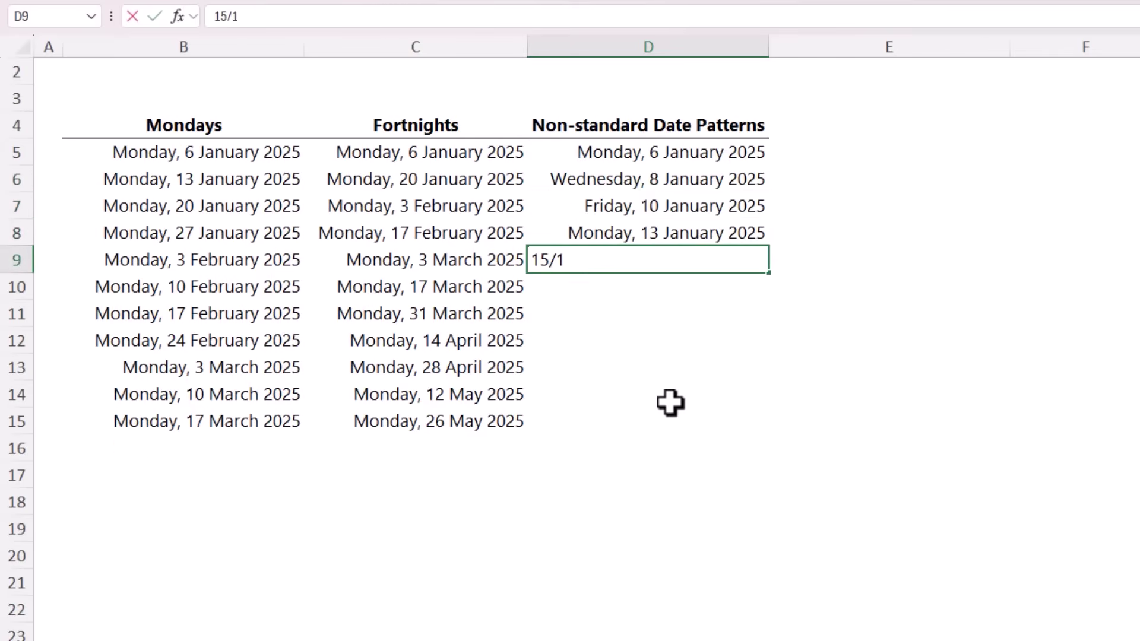
pyautogui.press('Return')
pyautogui.write('17/1')
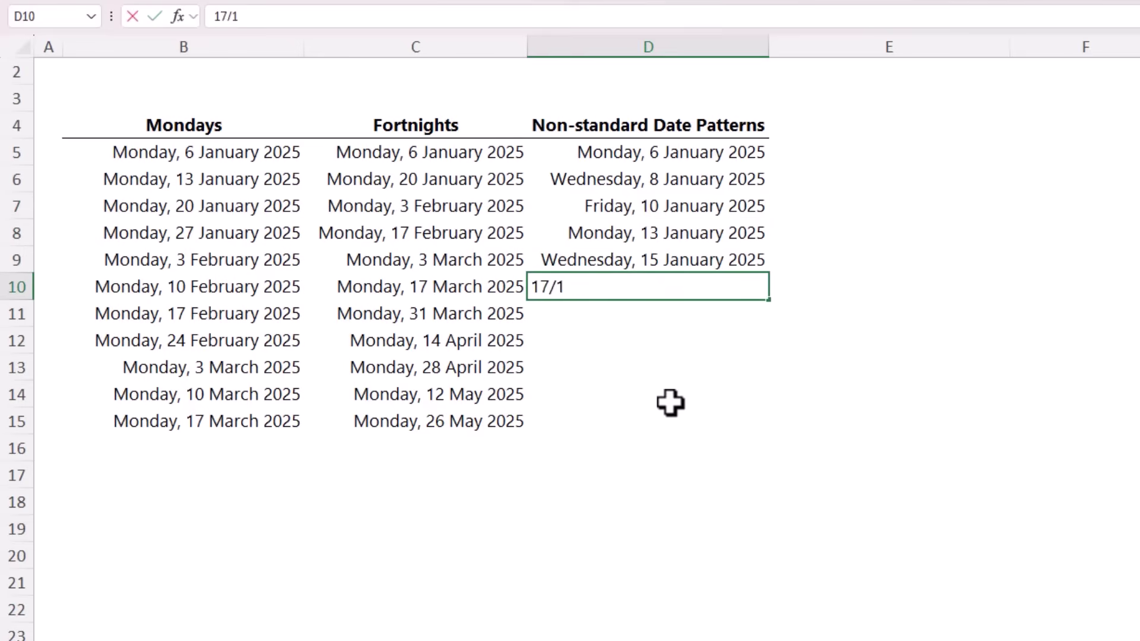
pyautogui.press('Return')
pyautogui.moveTo(675, 155); pyautogui.dragTo(682, 283)
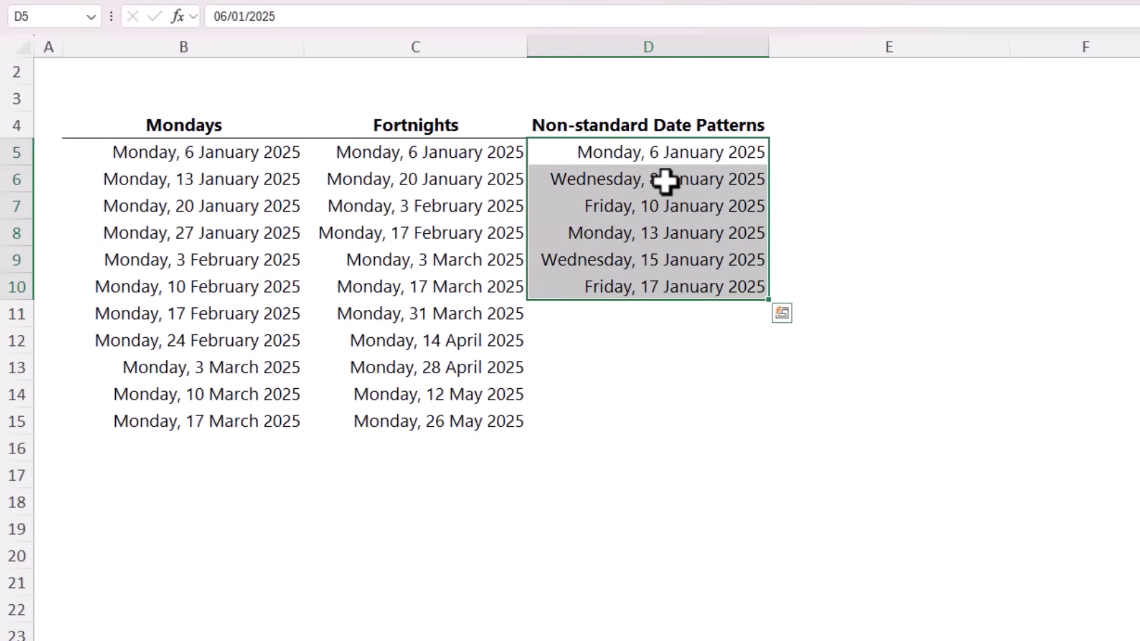
pyautogui.moveTo(769, 302); pyautogui.dragTo(752, 551)
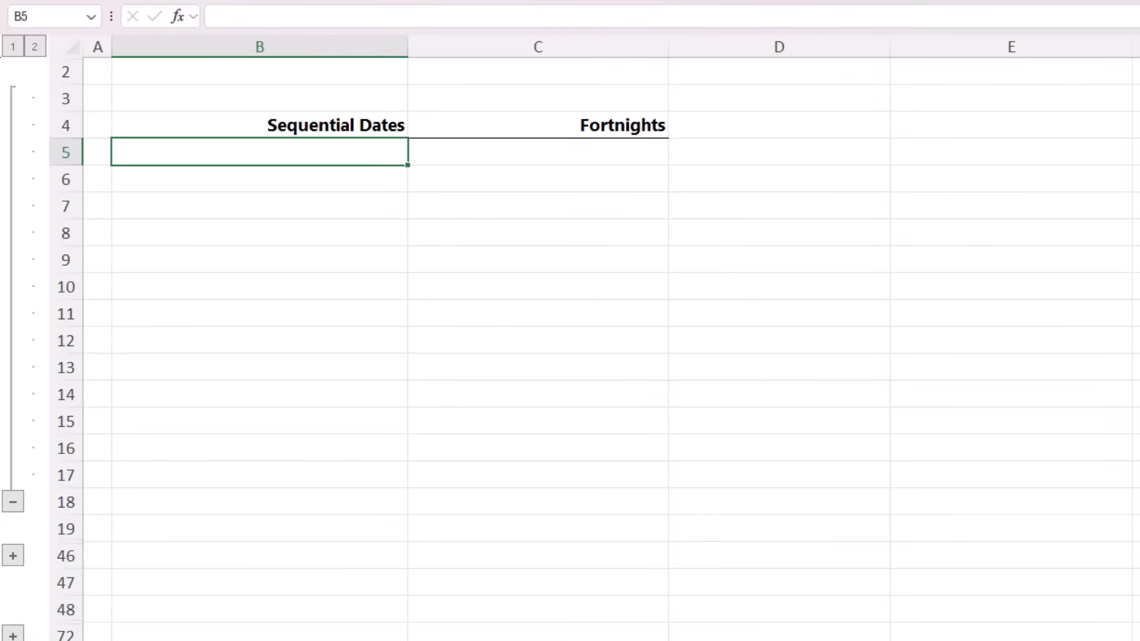
# Step: Build daily dates with =B5+1 filled to B16, then change the B5 start date to 1/2
pyautogui.write('1/1')
pyautogui.press('Return')
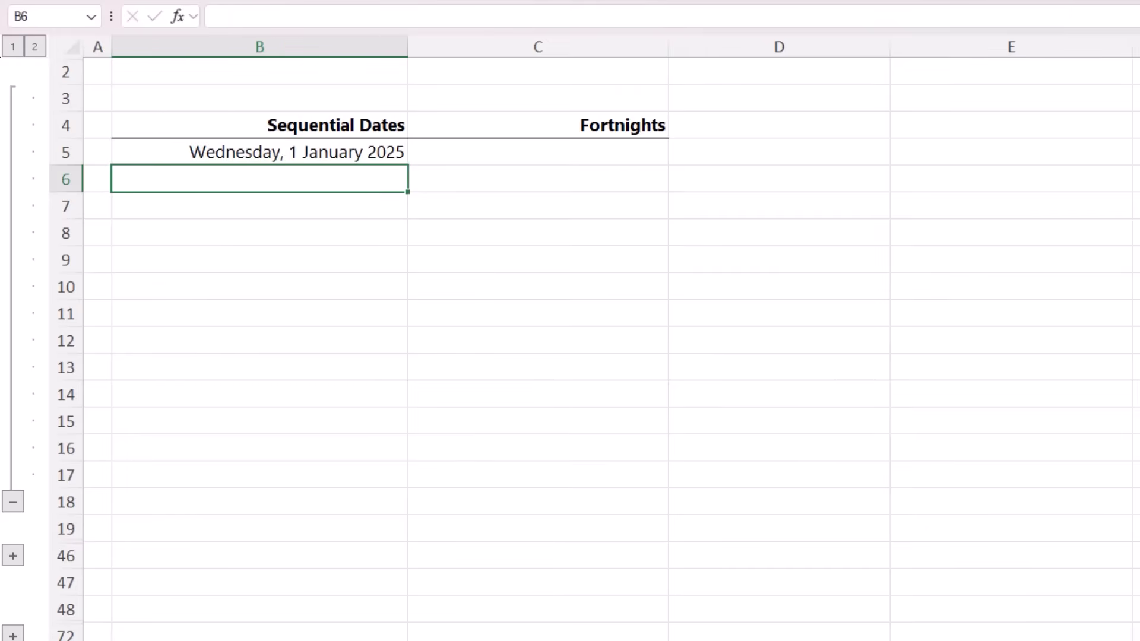
pyautogui.write('=')
pyautogui.press('Up')
pyautogui.write('+1')
pyautogui.hotkey('ctrl', 'Return')
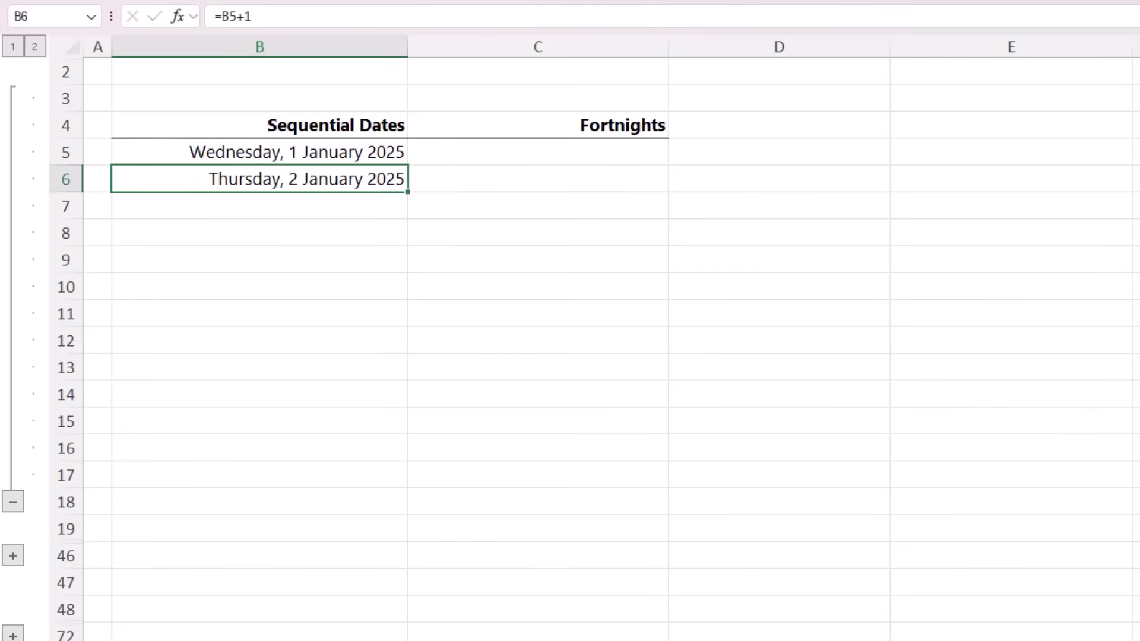
pyautogui.moveTo(413, 195); pyautogui.dragTo(386, 453)
pyautogui.click(311, 157)
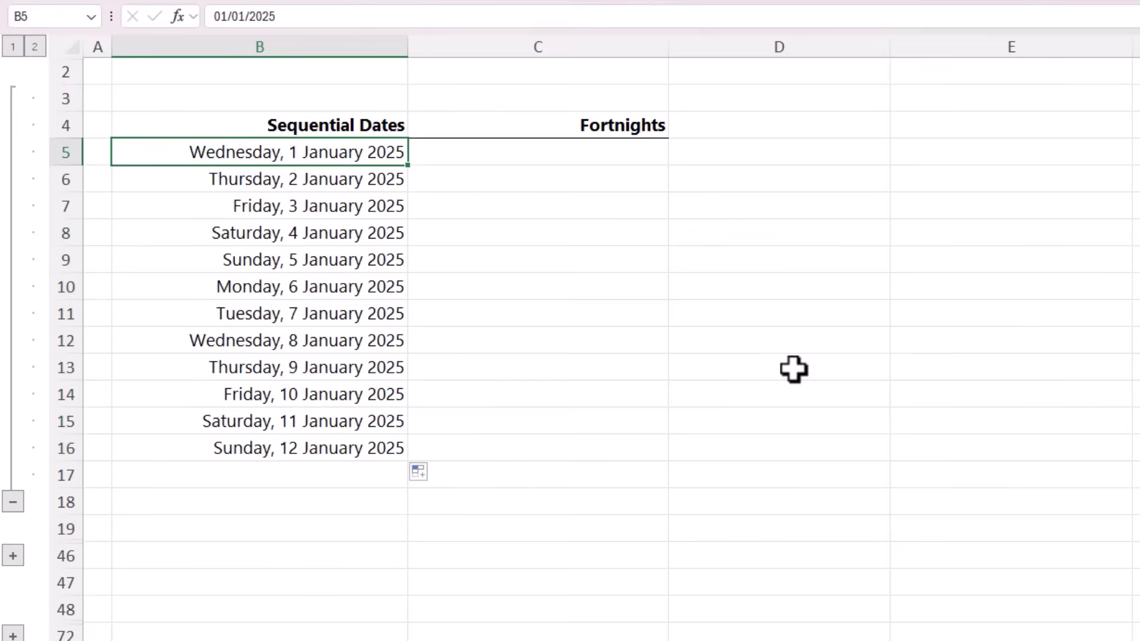
pyautogui.write('1/2')
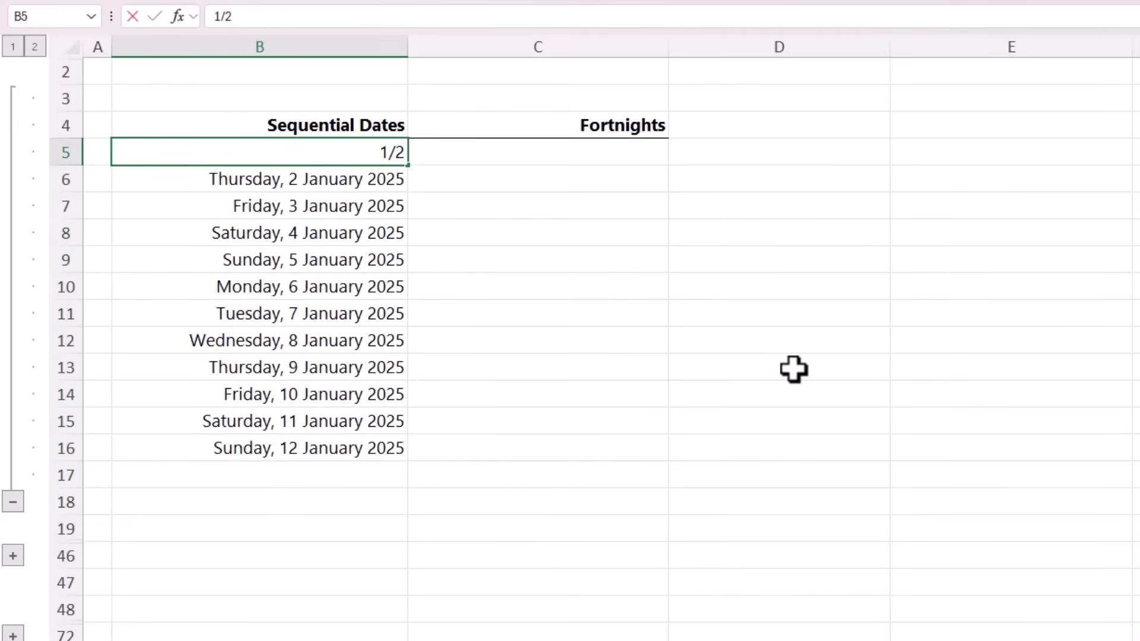
pyautogui.hotkey('ctrl', 'Return')
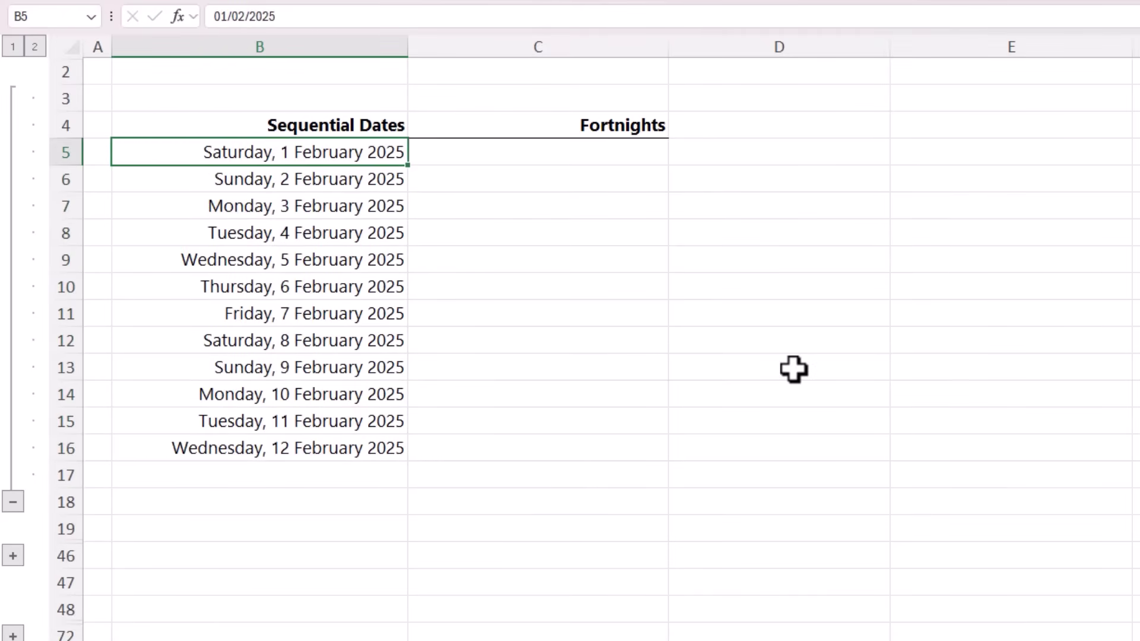
# Step: Enter 1/1 in C5 and =C5+14 in C6, then copy the 14-day formula down the Fortnights column
pyautogui.press('Right')
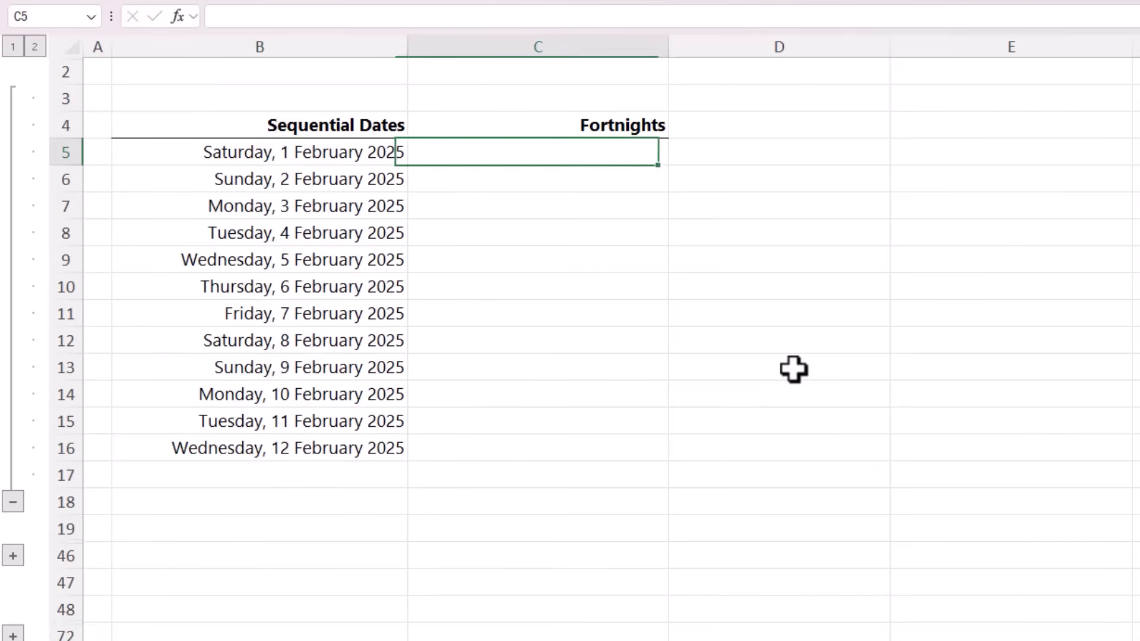
pyautogui.write('1/1')
pyautogui.press('Return')
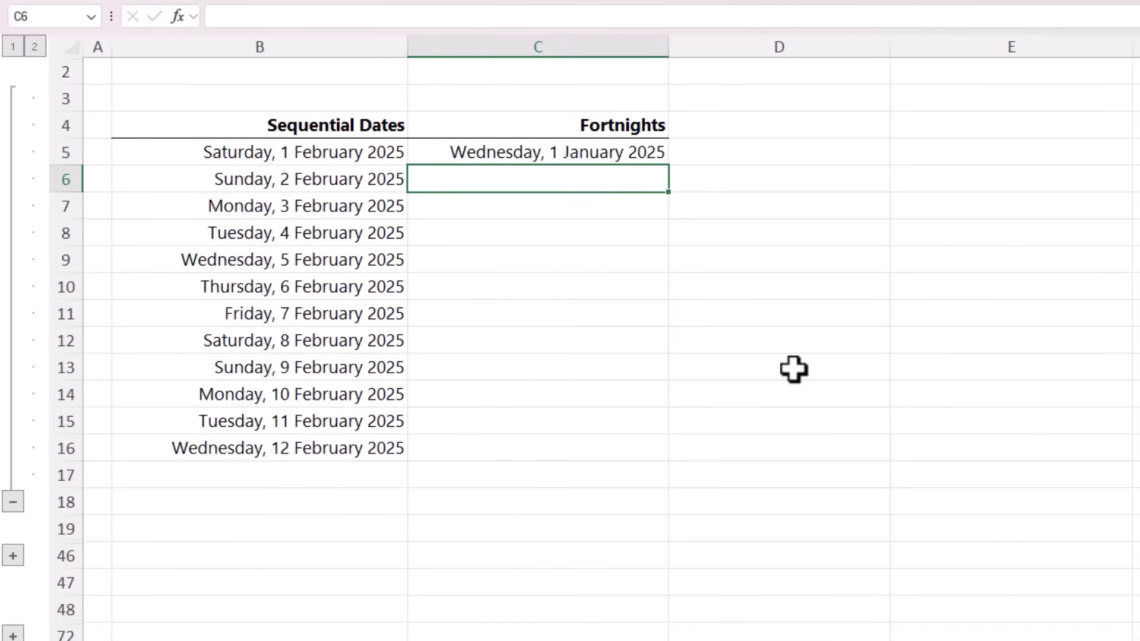
pyautogui.write('=')
pyautogui.press('Up')
pyautogui.write('+14')
pyautogui.hotkey('ctrl', 'Return')
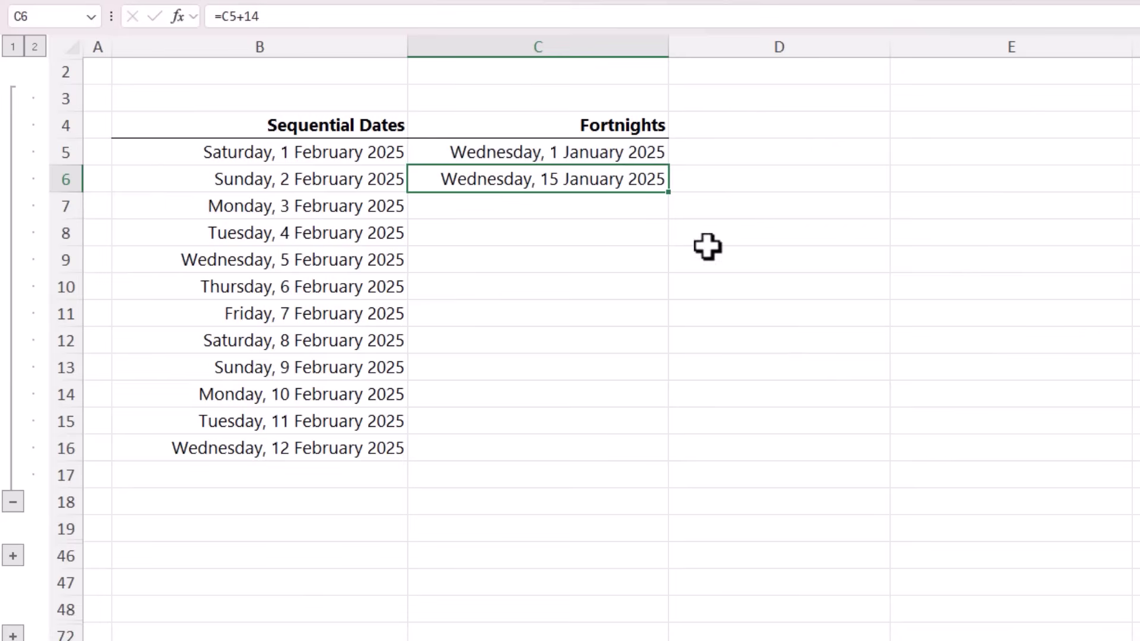
pyautogui.doubleClick(672, 193)
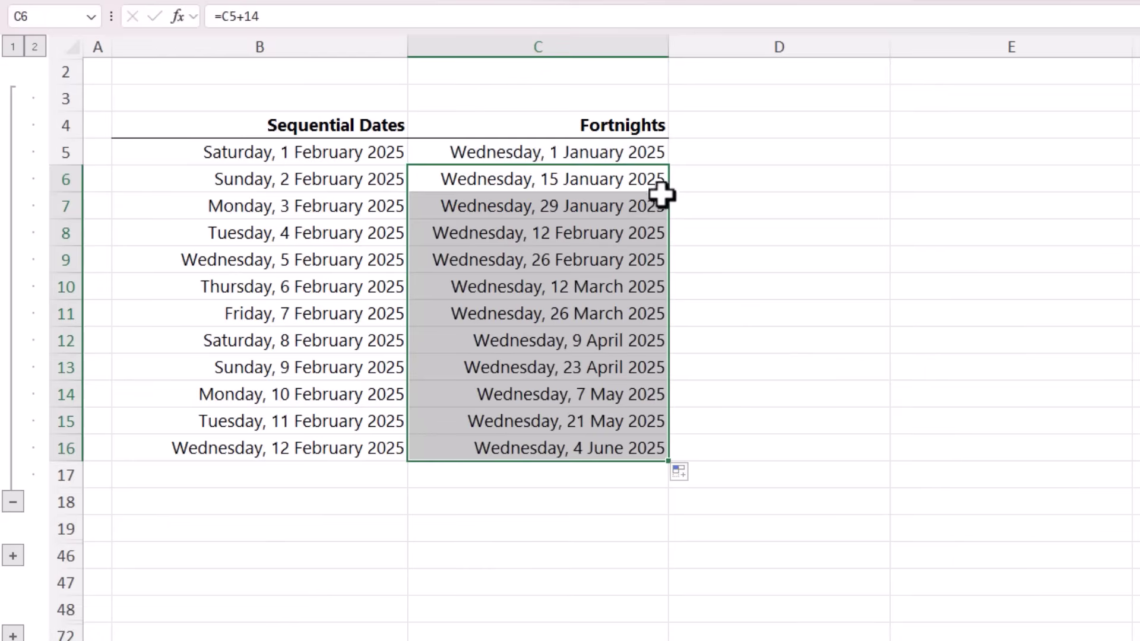
pyautogui.click(658, 202)
pyautogui.press('Down')
pyautogui.press('Down')
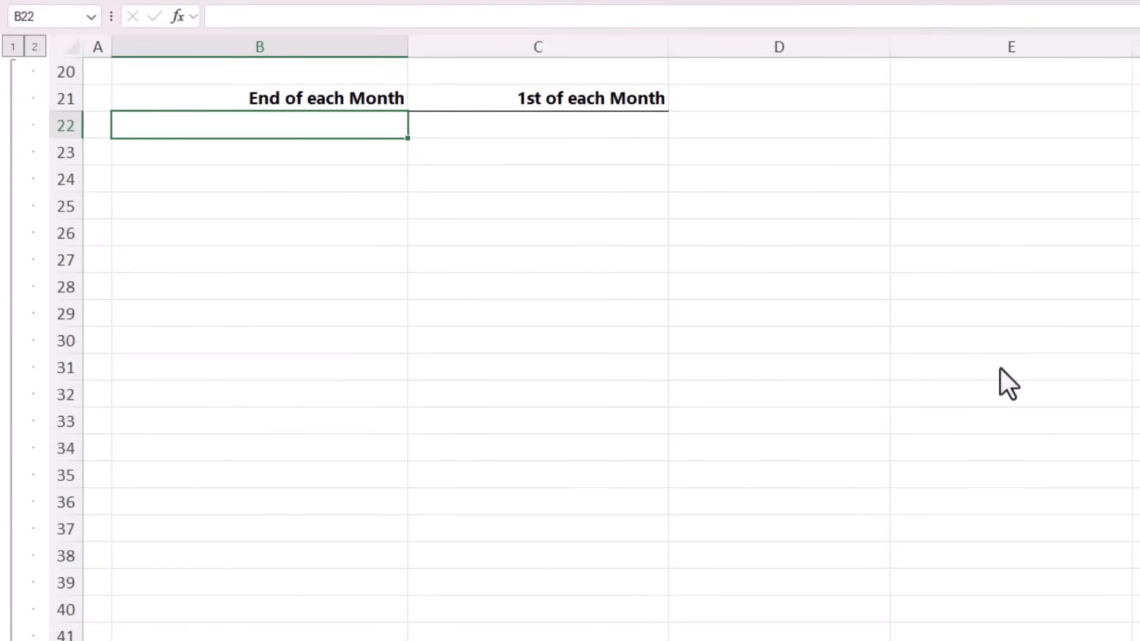
# Step: Enter =EOMONTH(DATE(2025,SEQUENCE(12),1),0) in B22 to spill the 2025 month-end dates
pyautogui.write('=EO')
pyautogui.press('Tab')
pyautogui.write('DATE(')
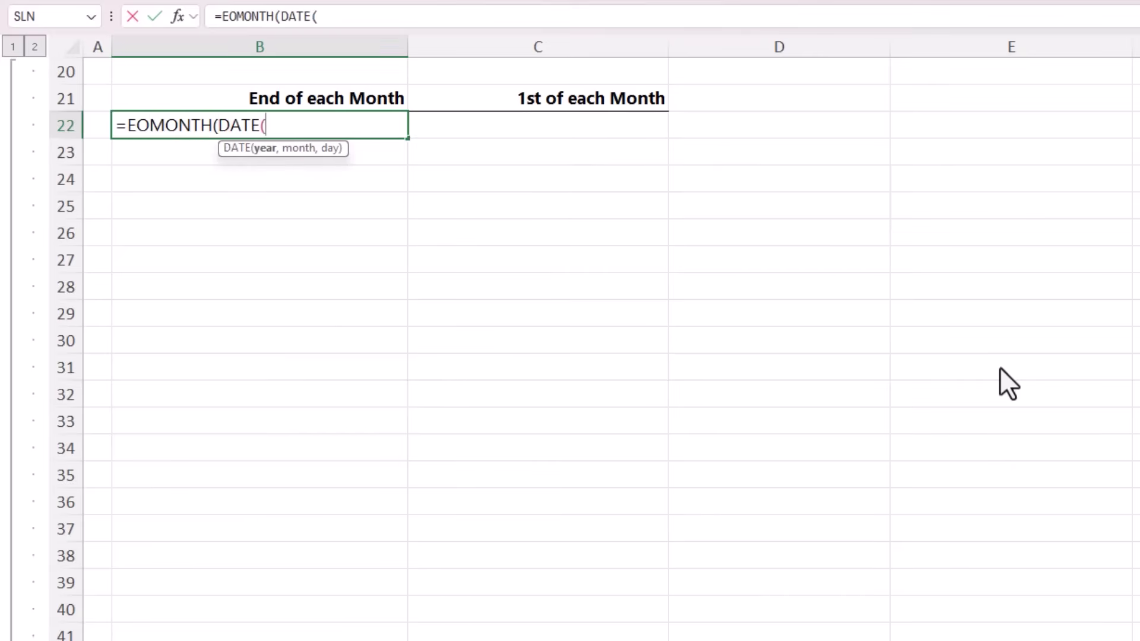
pyautogui.write('2025,')
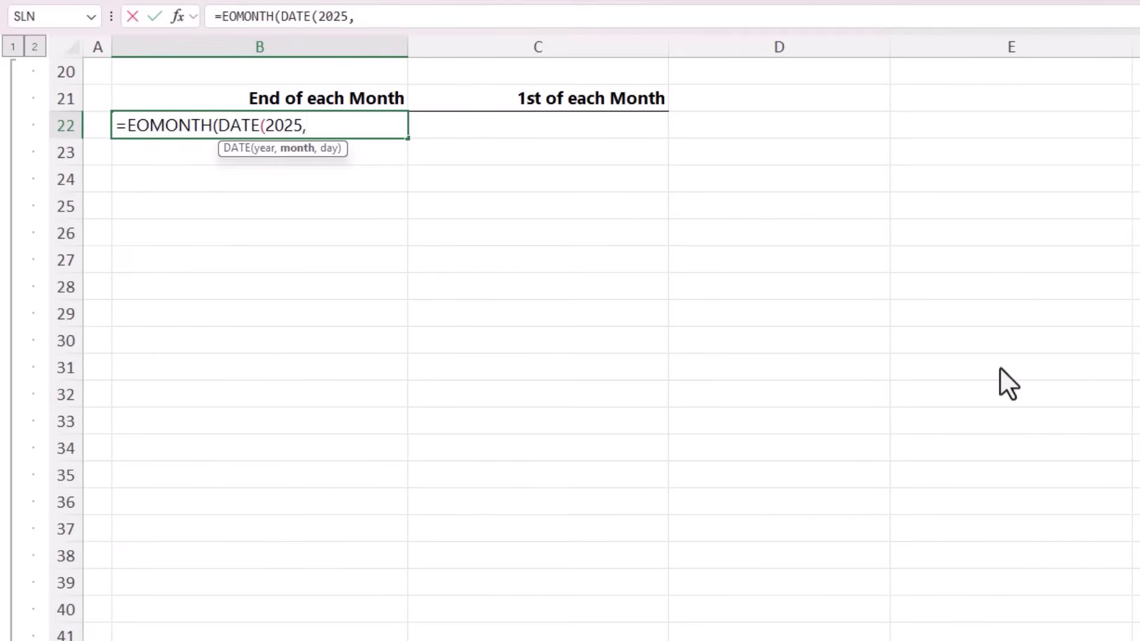
pyautogui.write('SEQUENCE(')
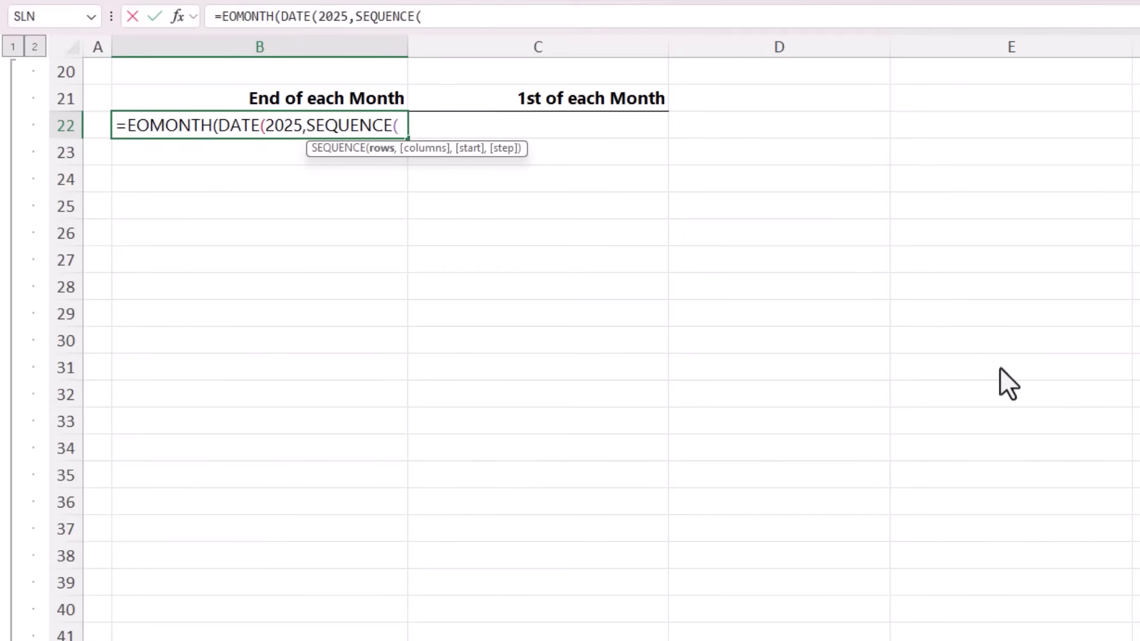
pyautogui.write('12),')
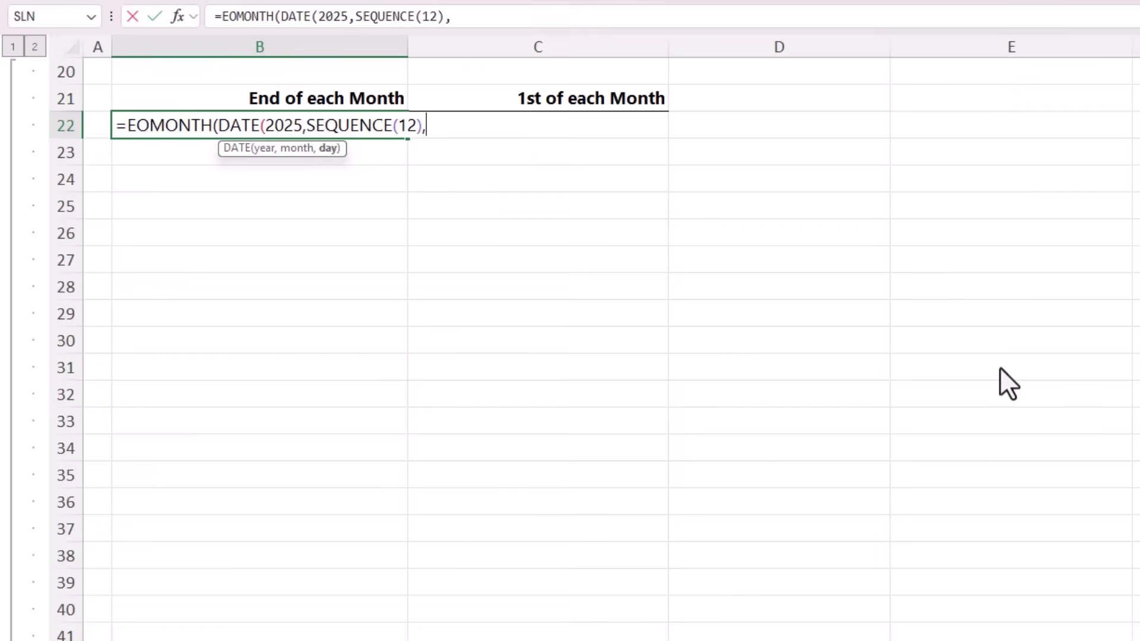
pyautogui.write('1),')
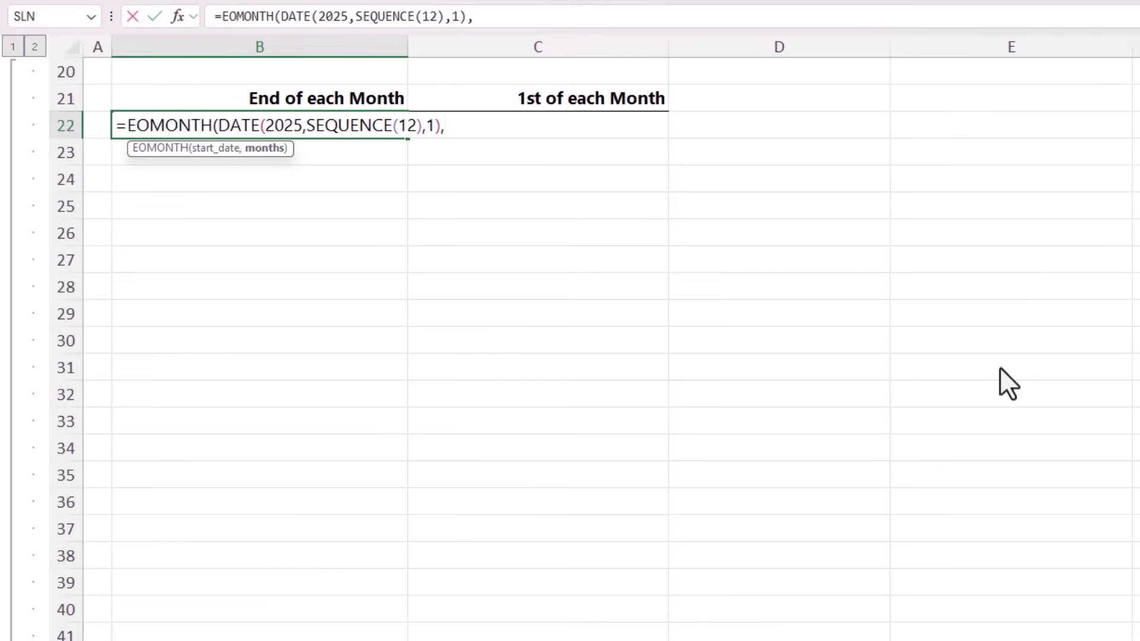
pyautogui.write('0)')
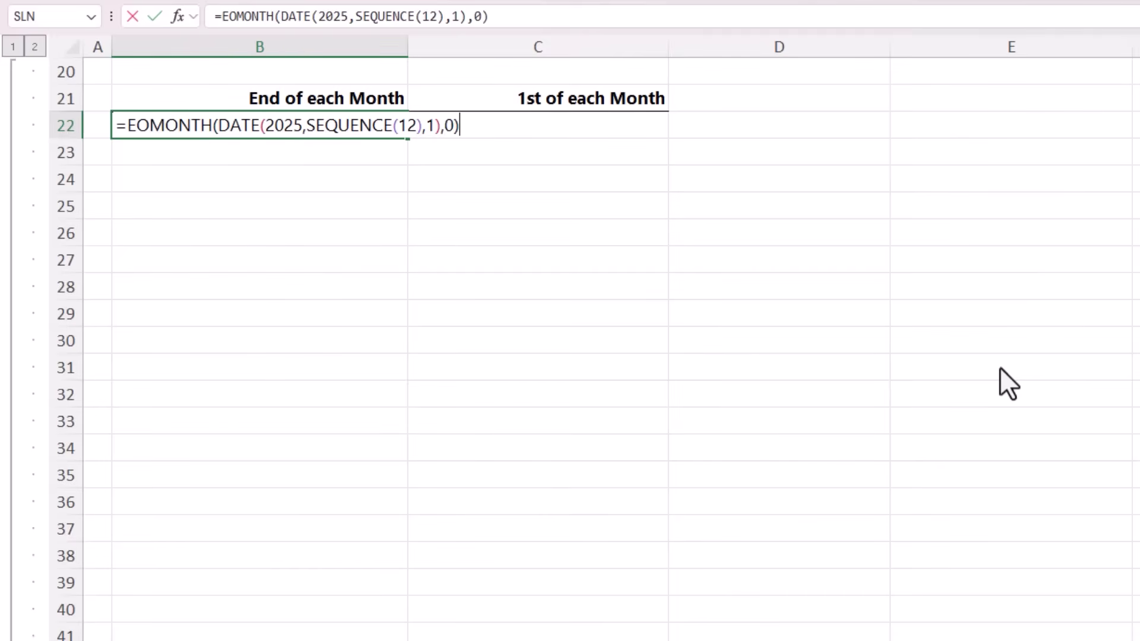
pyautogui.hotkey('ctrl', 'Return')
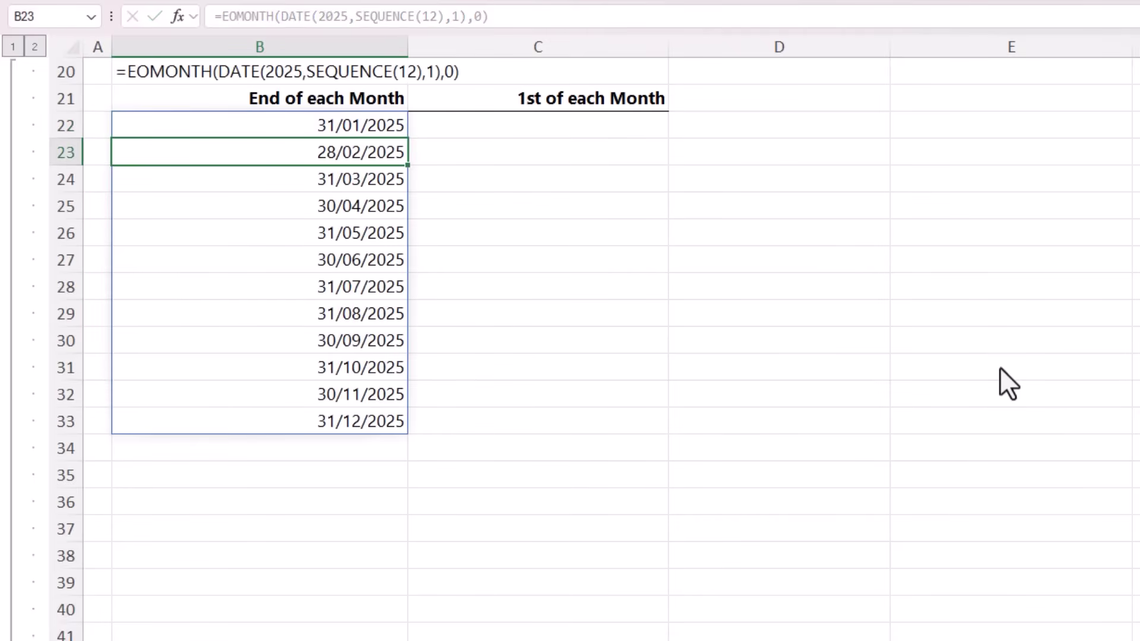
# Step: Change the B22 formula's SEQUENCE(12) to SEQUENCE(24) so month-ends run through 31/12/2026
pyautogui.press('Up')
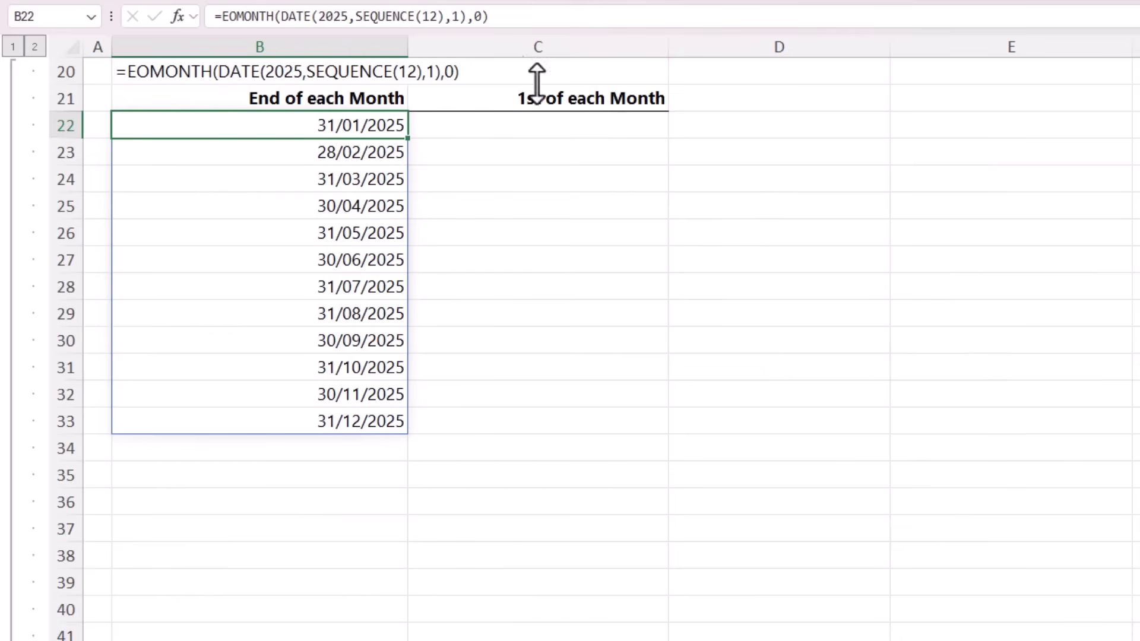
pyautogui.click(432, 16)
pyautogui.press('BackSpace')
pyautogui.press('BackSpace')
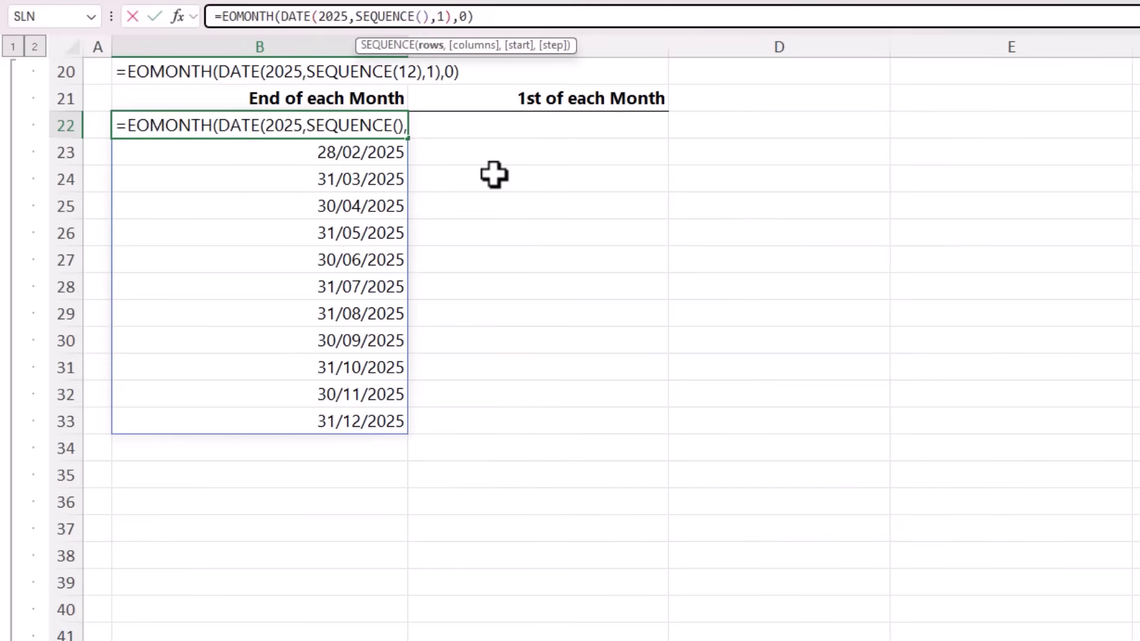
pyautogui.write('24')
pyautogui.press('Return')
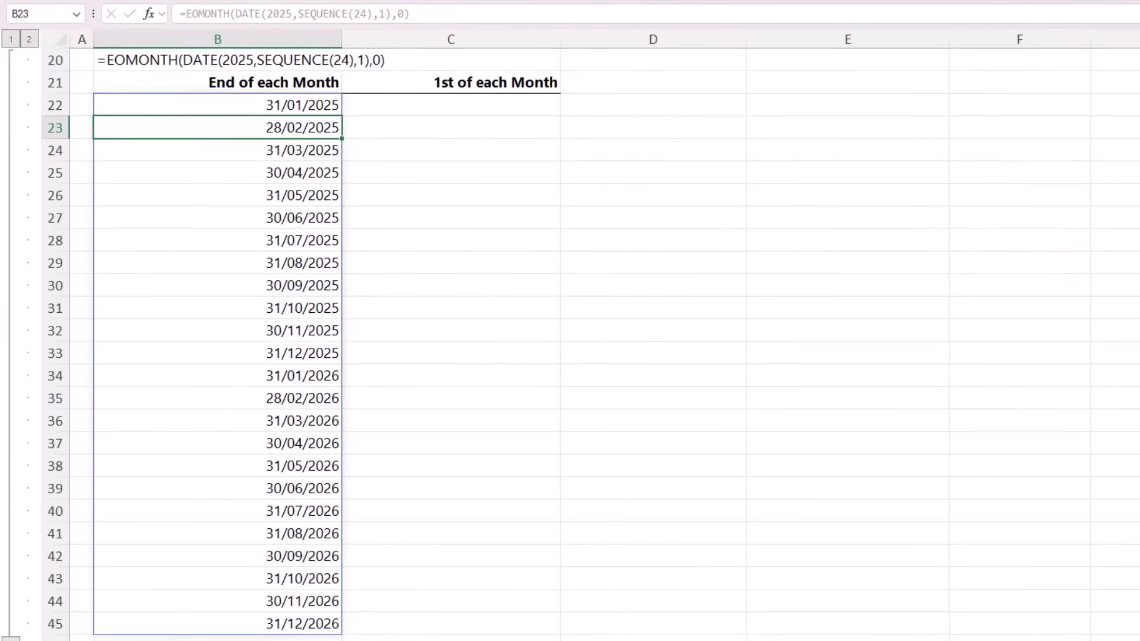
pyautogui.moveTo(285, 105); pyautogui.dragTo(285, 353)
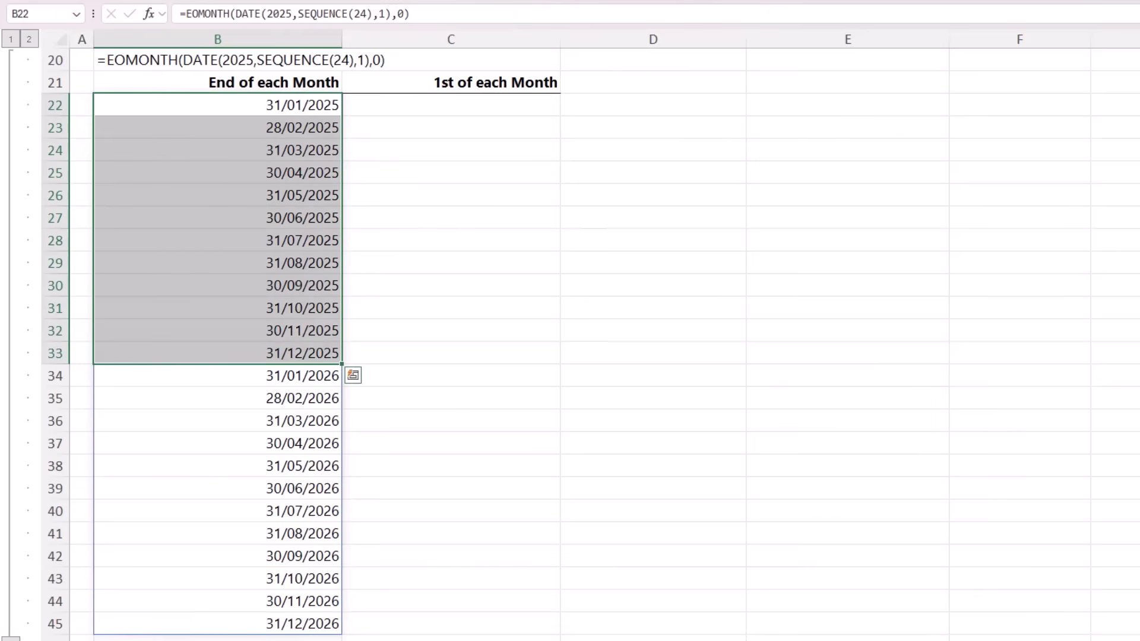
pyautogui.doubleClick(265, 107)
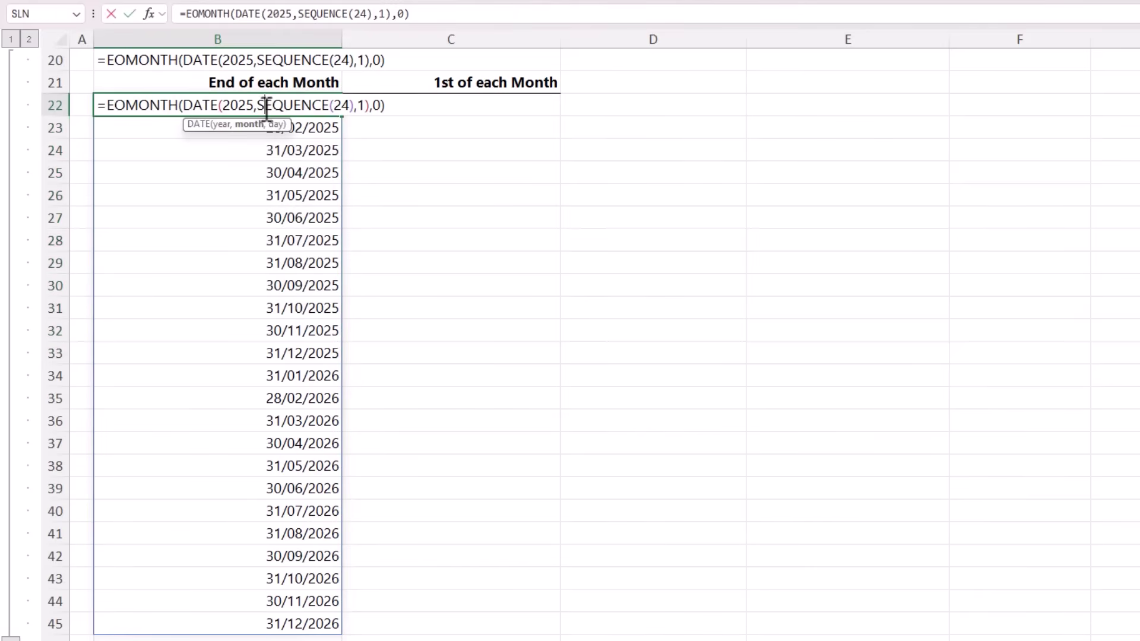
pyautogui.click(256, 124)
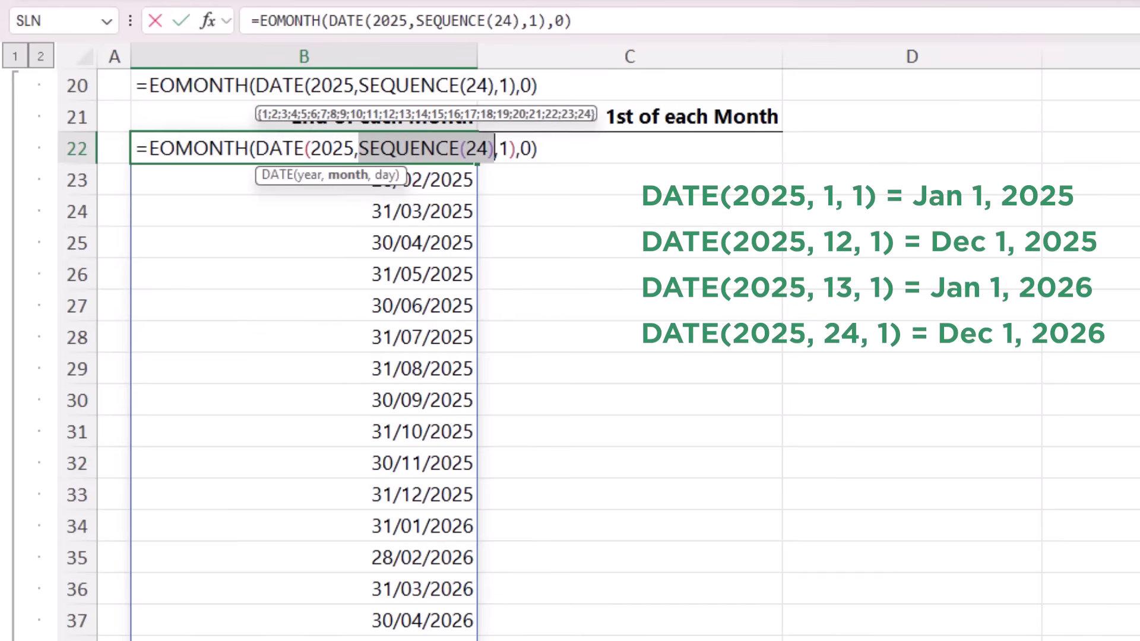
pyautogui.press('Escape')
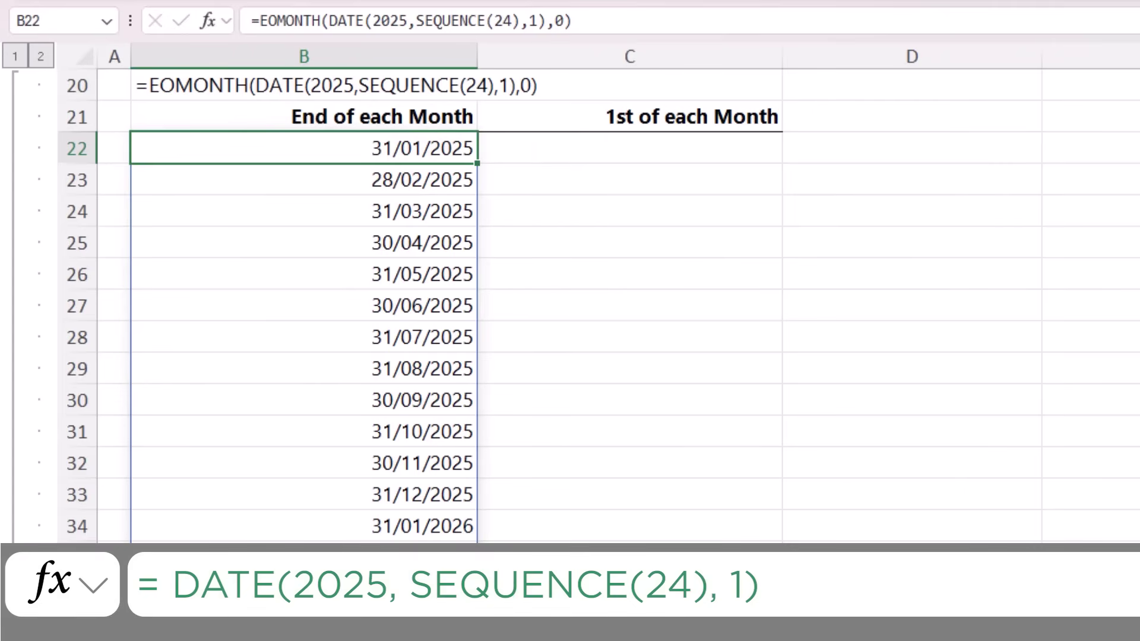
pyautogui.hotkey('ctrl', 'Down')
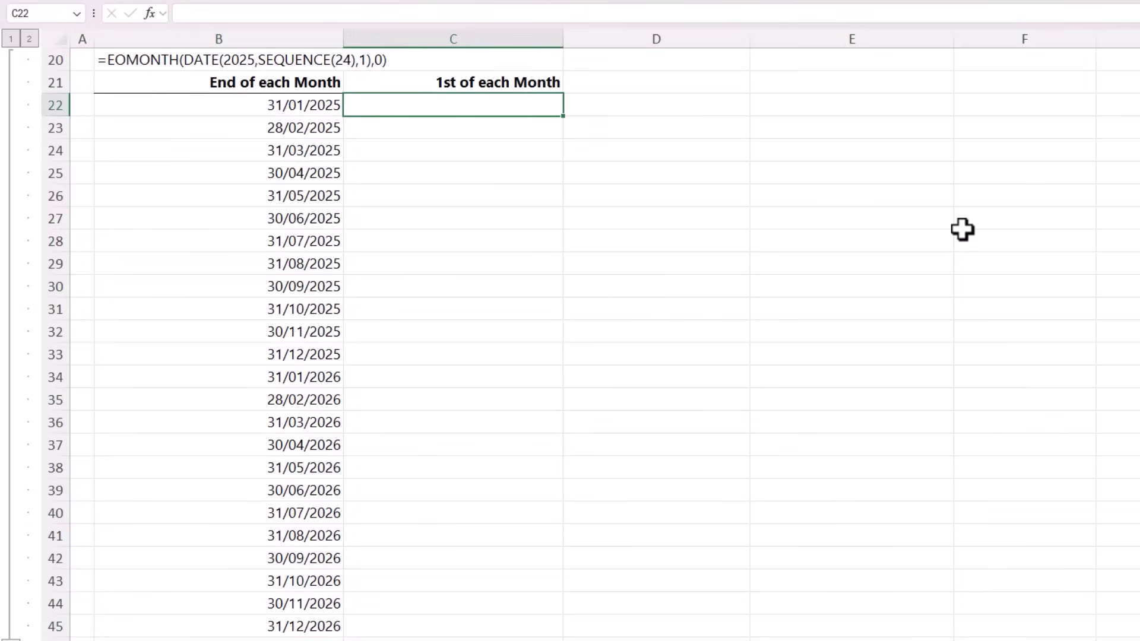
# Step: Enter =DATE(2025,SEQUENCE(24),1) in C22 to list 24 first-of-month dates
pyautogui.write('=DATE(')
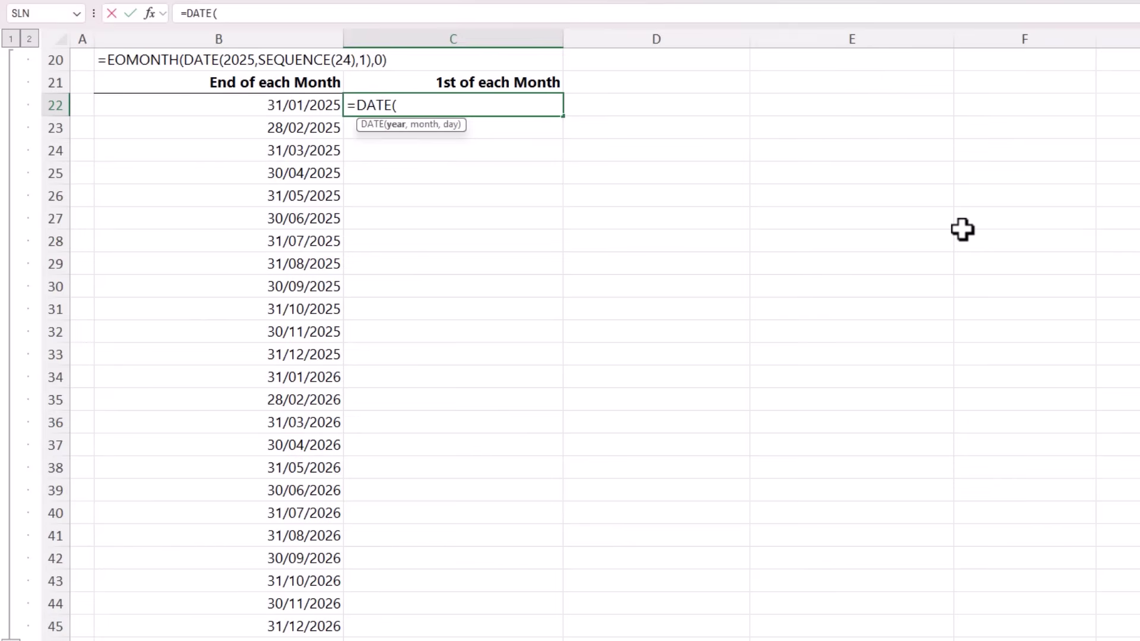
pyautogui.write('2025,')
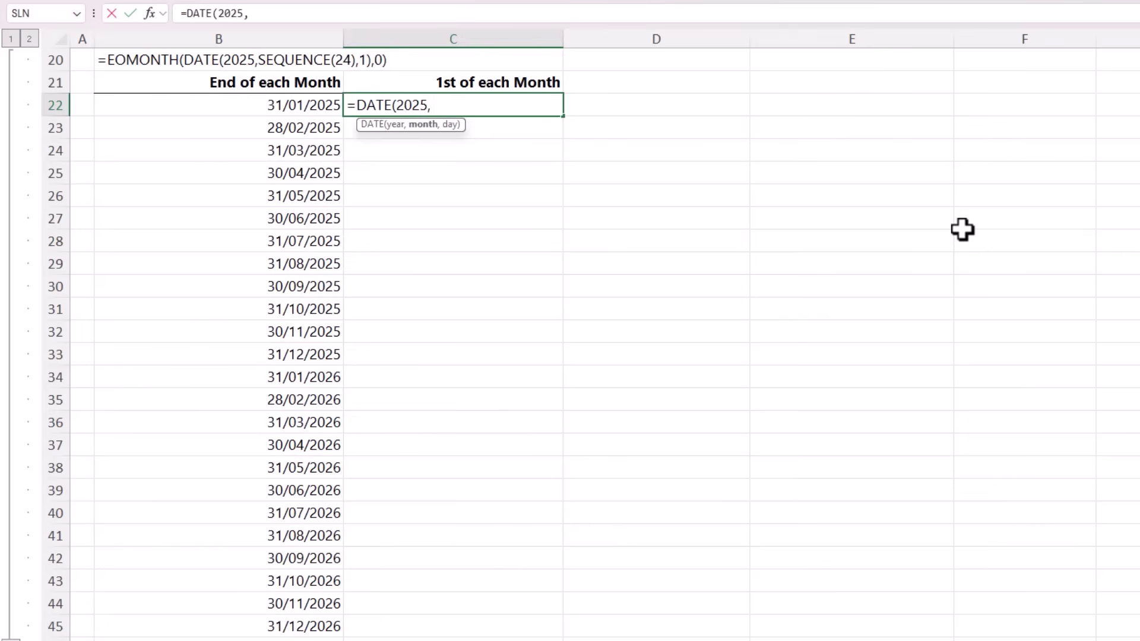
pyautogui.write('SEQ')
pyautogui.press('Tab')
pyautogui.write('24')
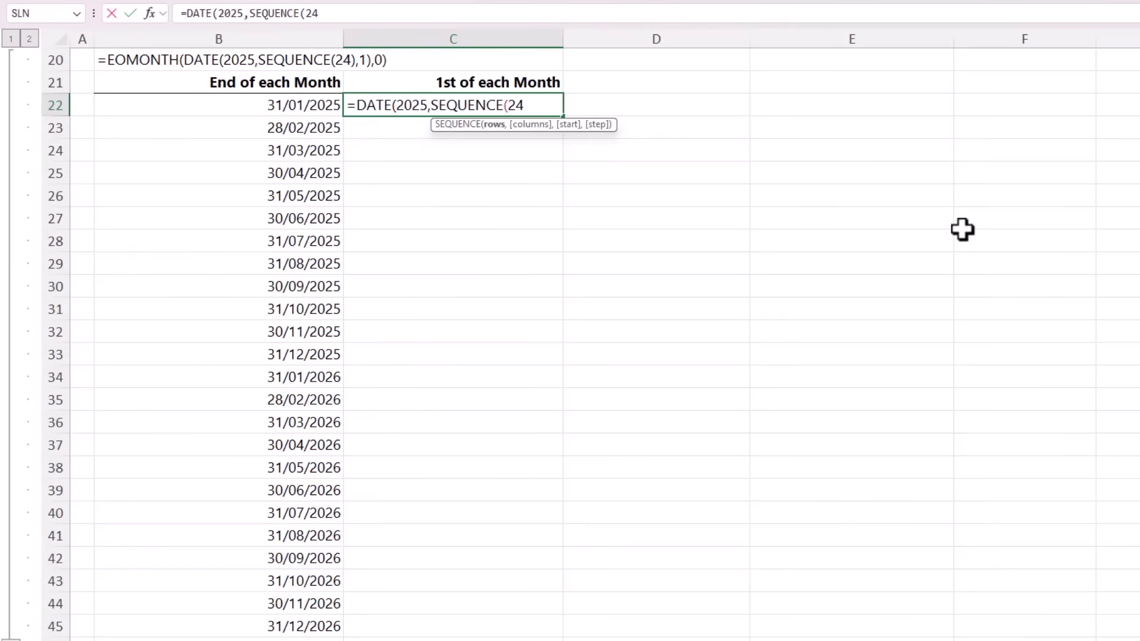
pyautogui.write('),')
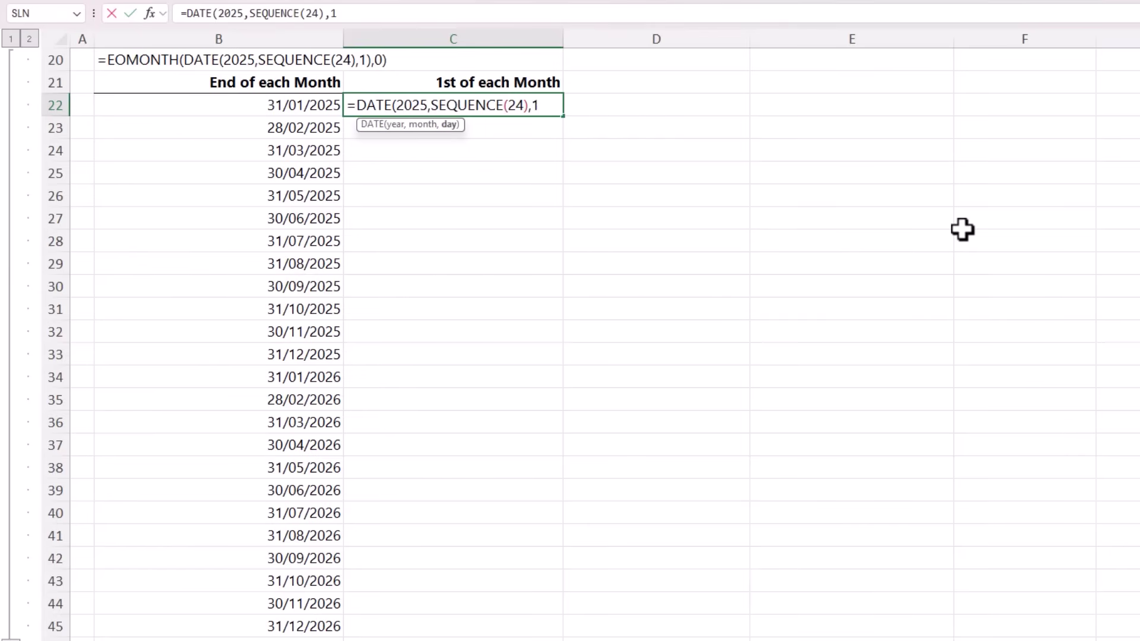
pyautogui.write('1)')
pyautogui.press('Return')
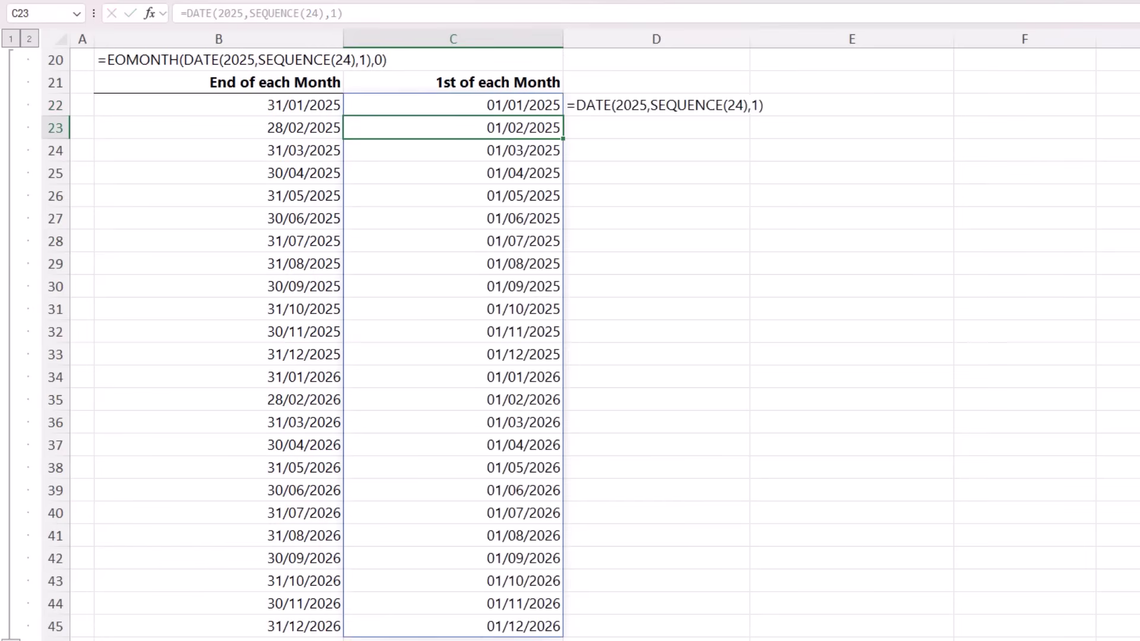
# Step: Change the C22 formula's day argument to 15, listing the 15th of each month
pyautogui.doubleClick(475, 109)
pyautogui.click(537, 107)
pyautogui.write('5')
pyautogui.press('Return')
pyautogui.press('Up')
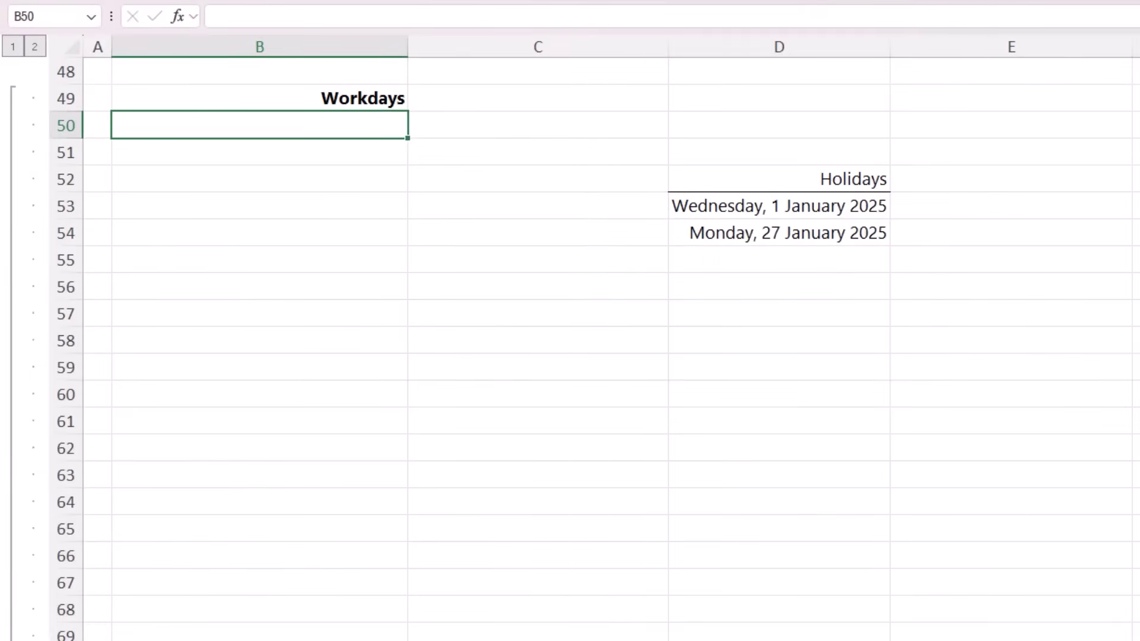
# Step: In B50 enter =WORKDAY.INTL(DATE(2024,12,31),SEQUENCE(21),1,D53:D54) to list 21 workdays excluding holidays
pyautogui.write('=WOR')
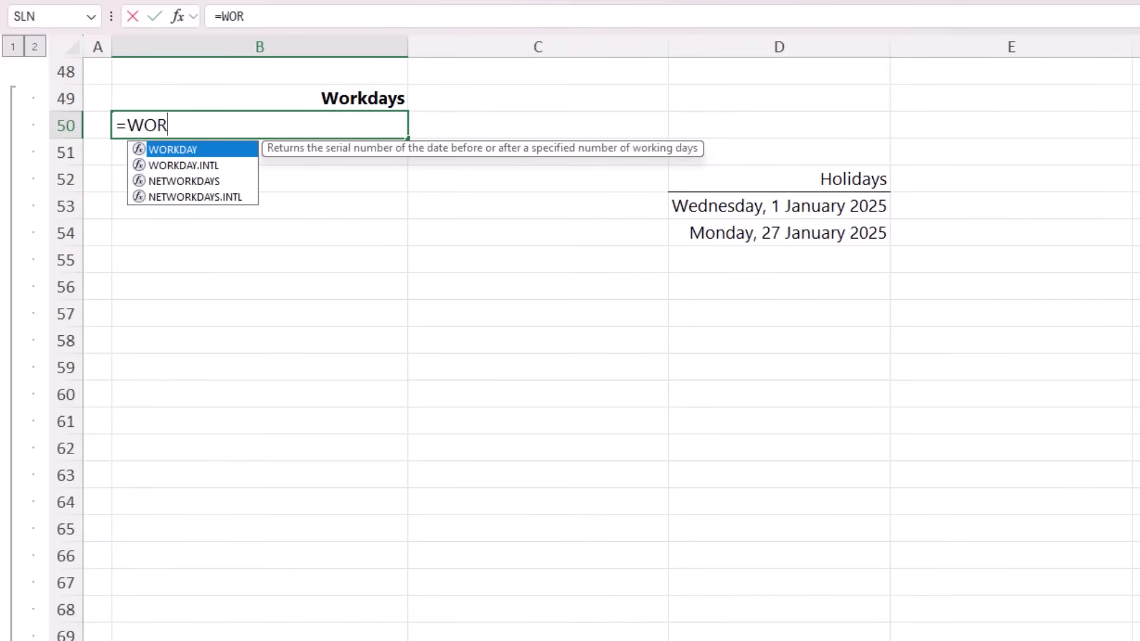
pyautogui.press('Down')
pyautogui.press('Tab')
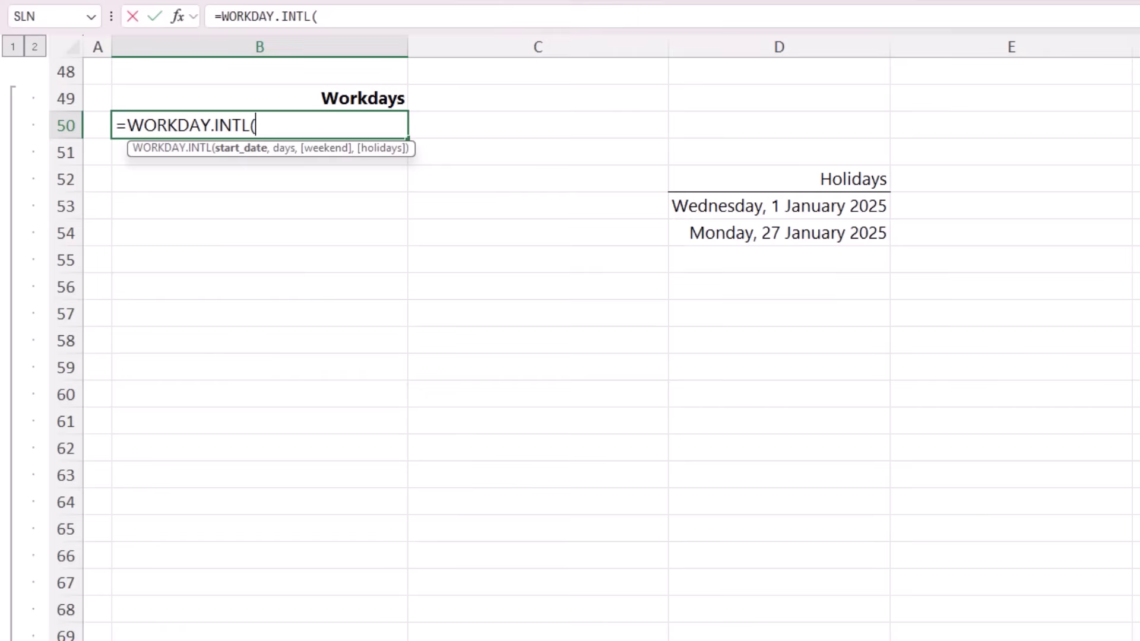
pyautogui.write('DAT')
pyautogui.press('Tab')
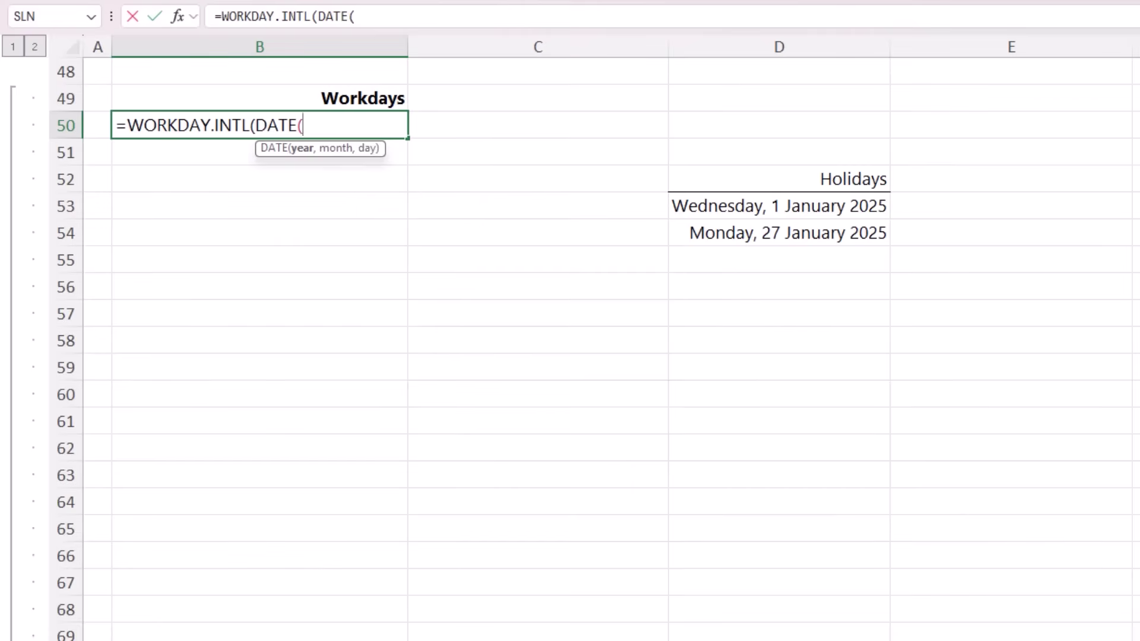
pyautogui.write('2024,12,')
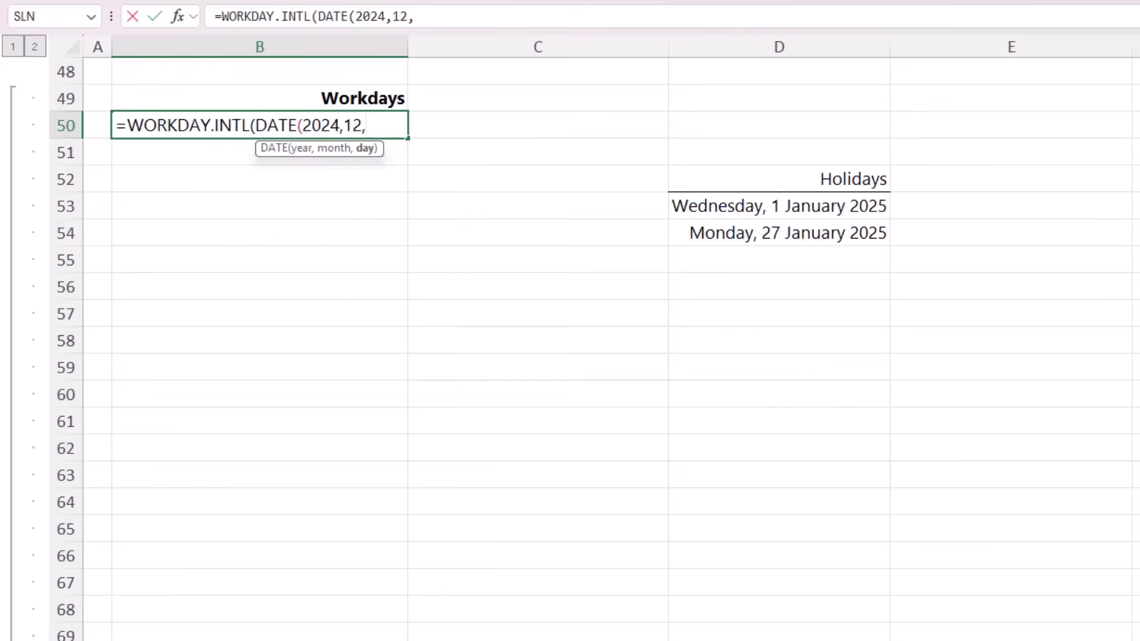
pyautogui.write('31)')
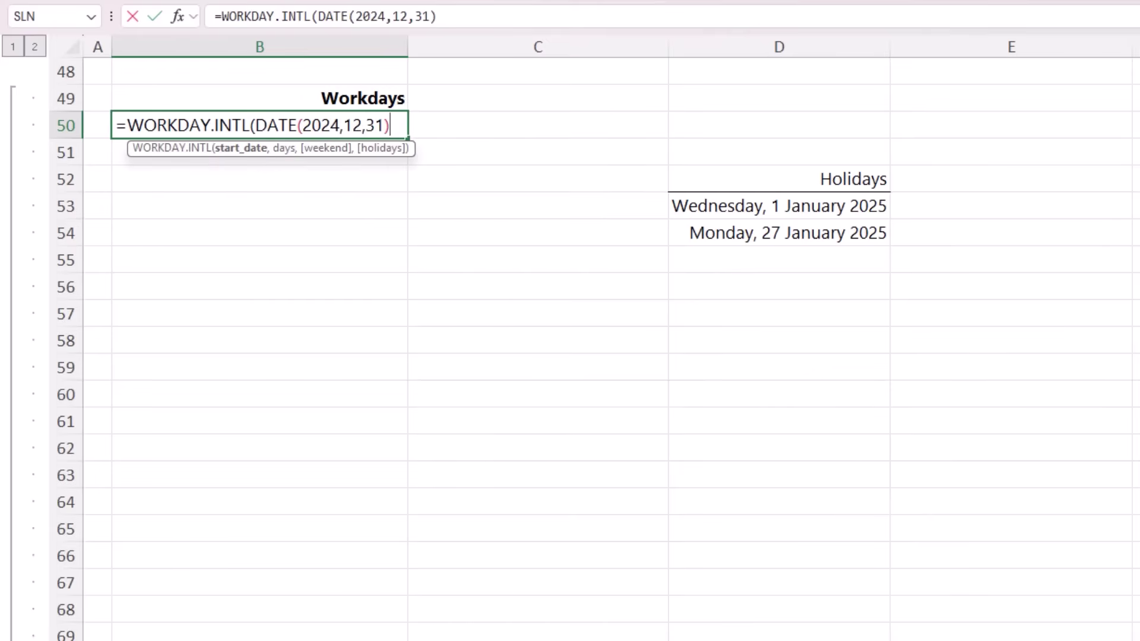
pyautogui.write(',')
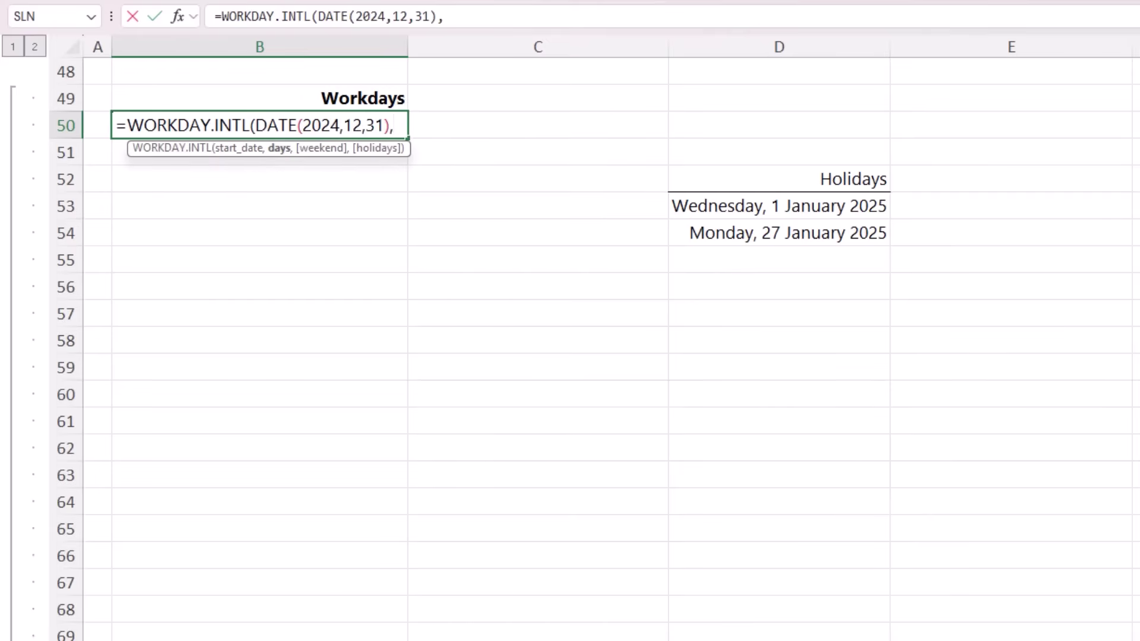
pyautogui.write('SE')
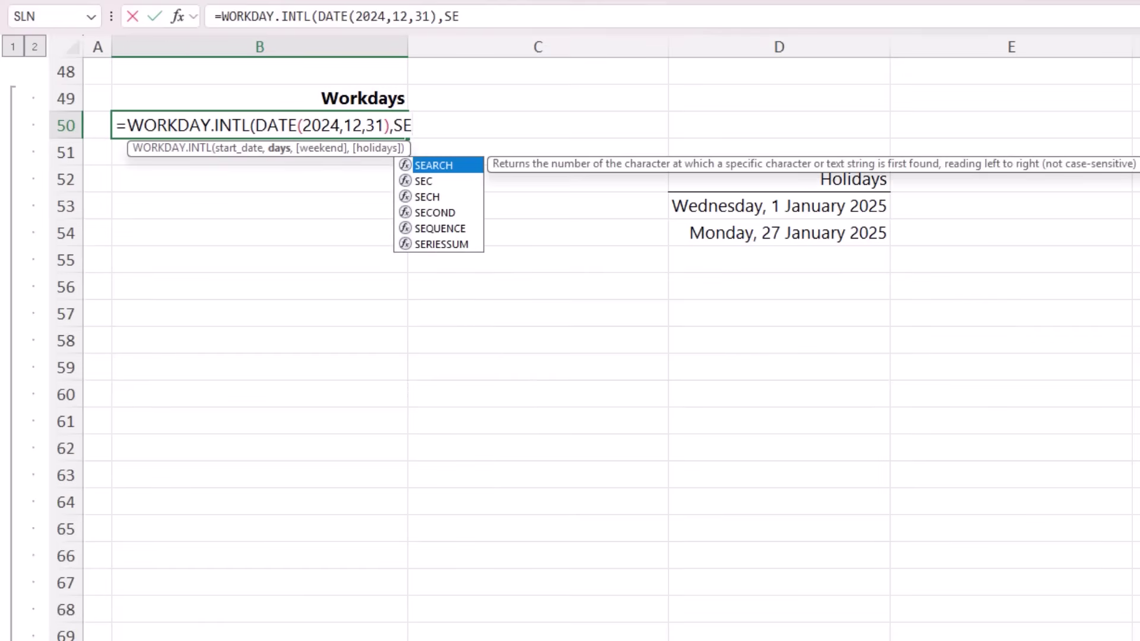
pyautogui.write('Q')
pyautogui.press('Tab')
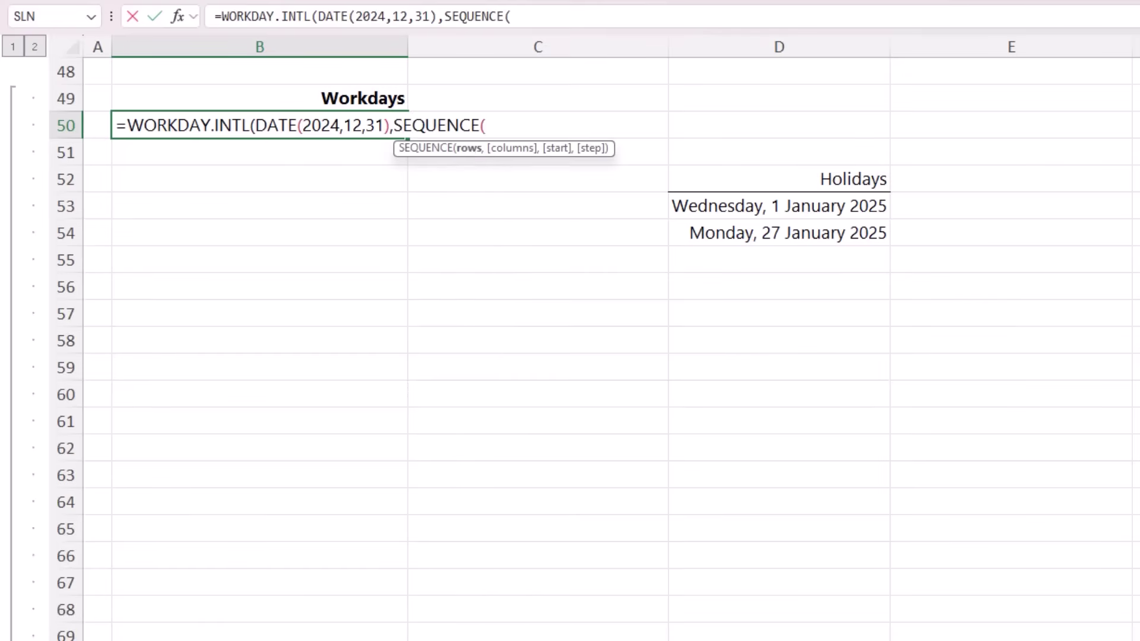
pyautogui.write('21)')
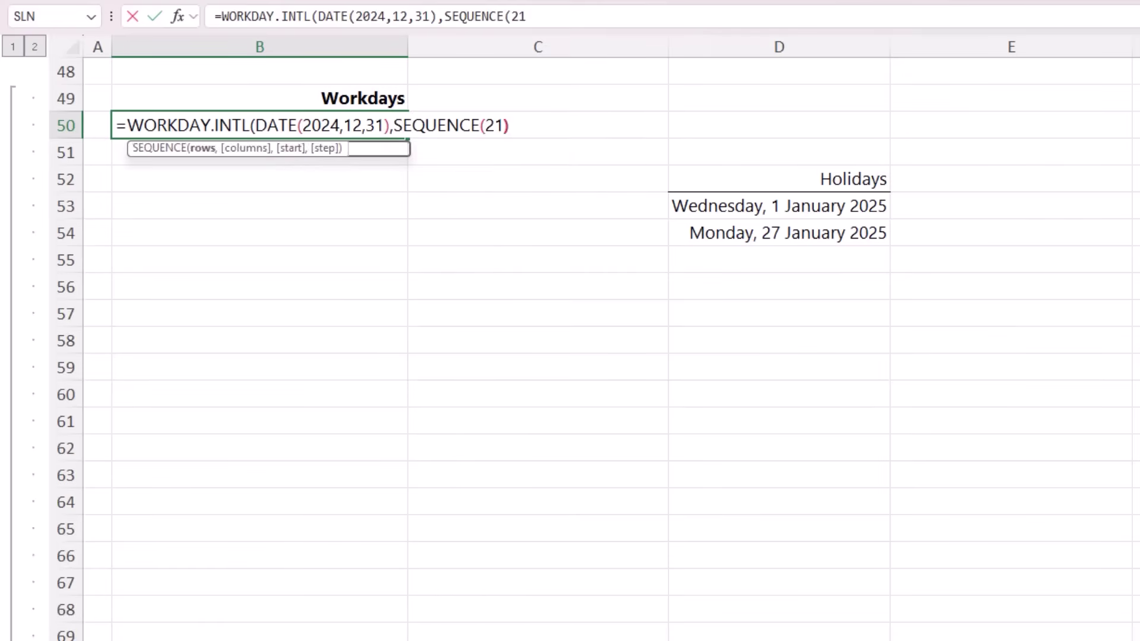
pyautogui.write(',')
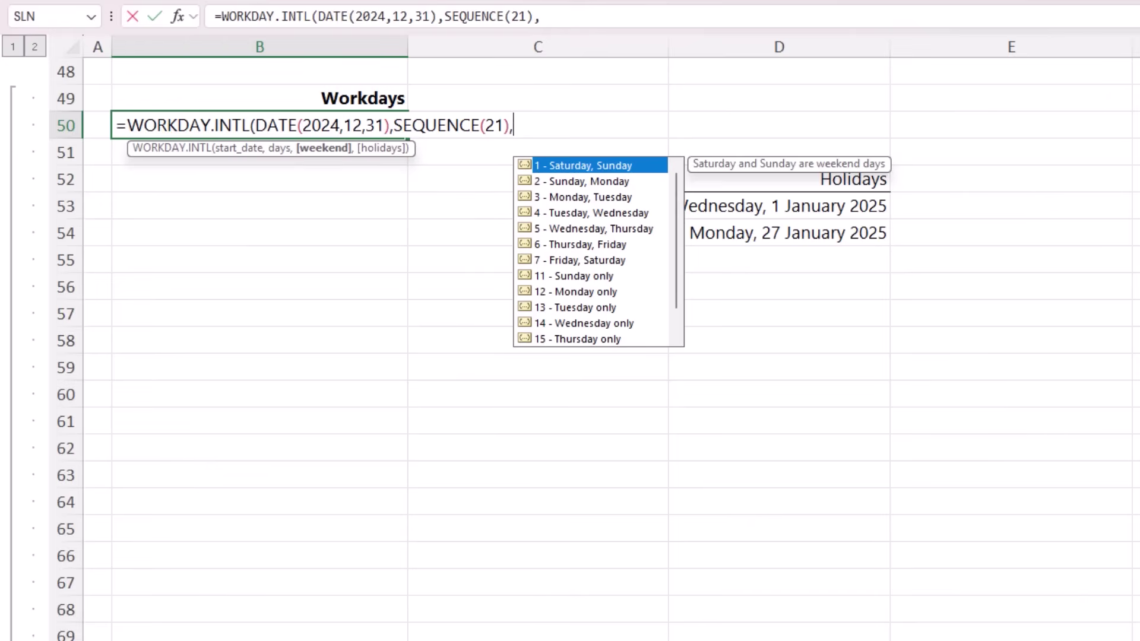
pyautogui.write('1')
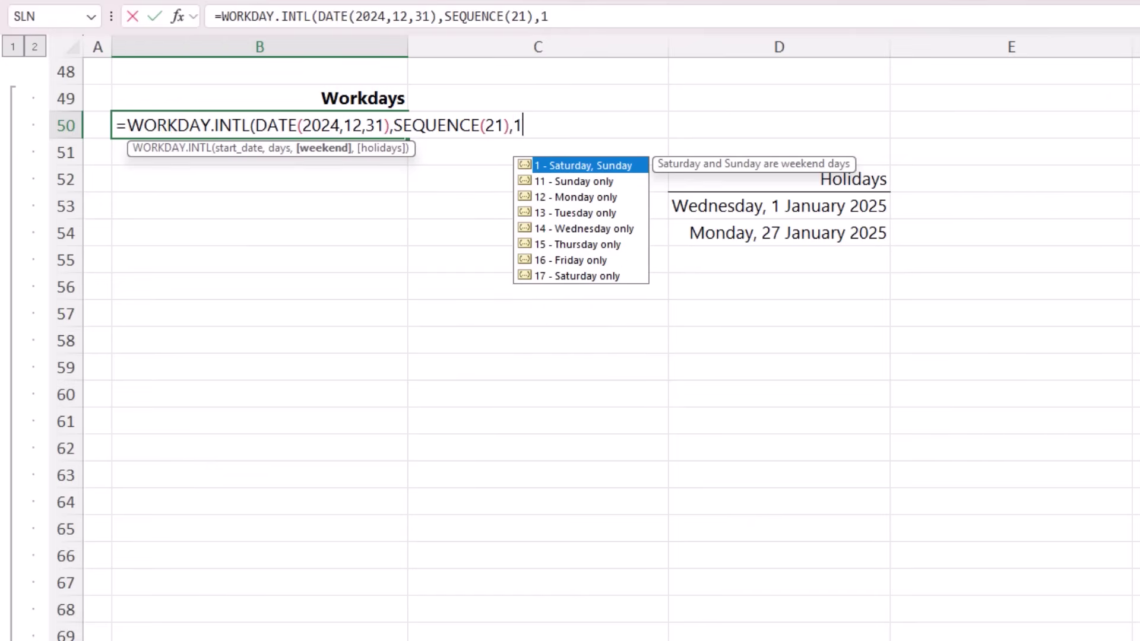
pyautogui.write(',')
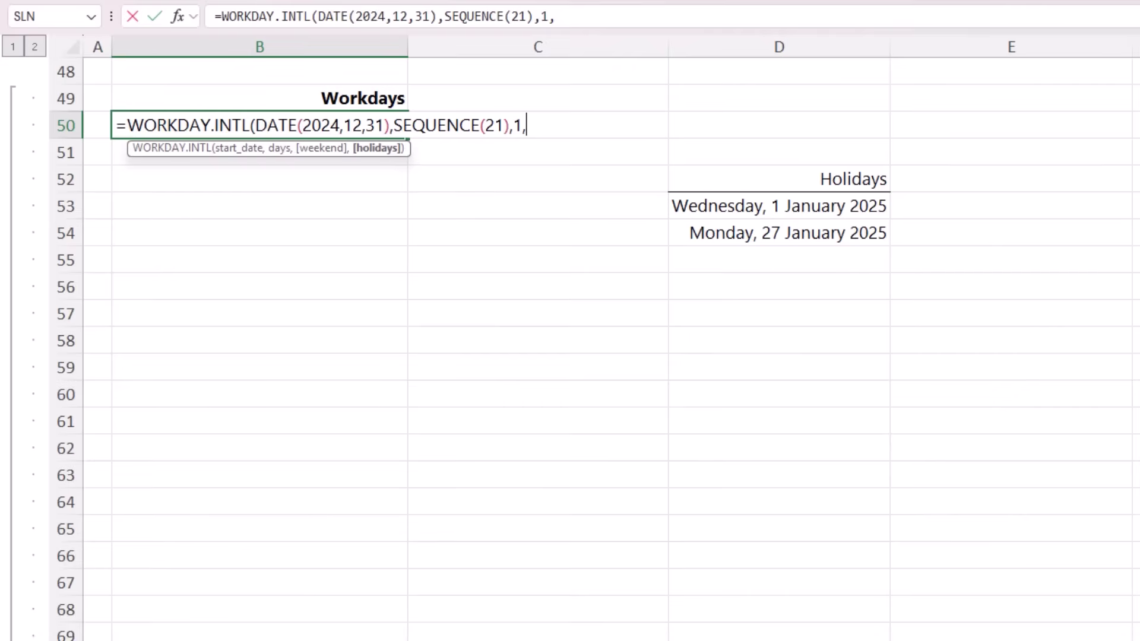
pyautogui.moveTo(799, 206); pyautogui.dragTo(799, 231)
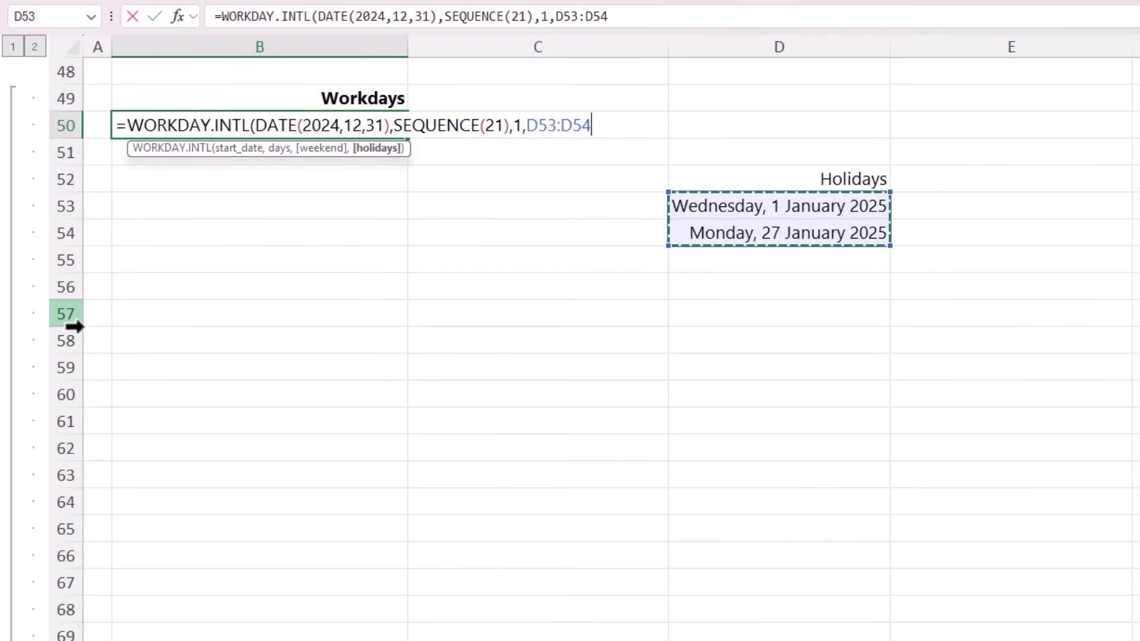
pyautogui.write(')')
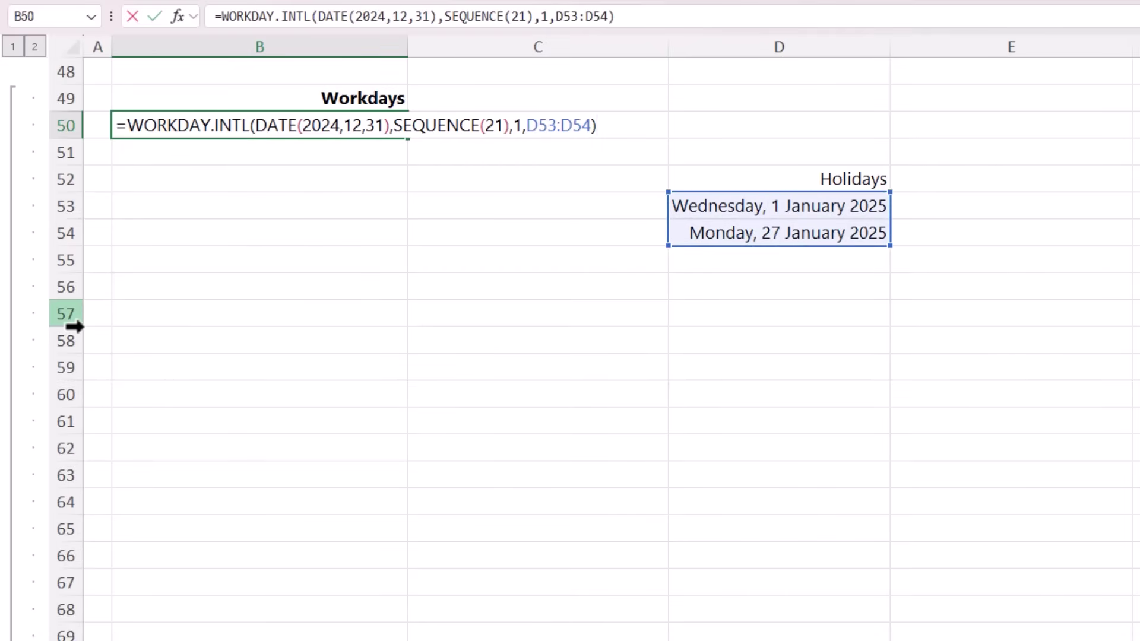
pyautogui.press('Return')
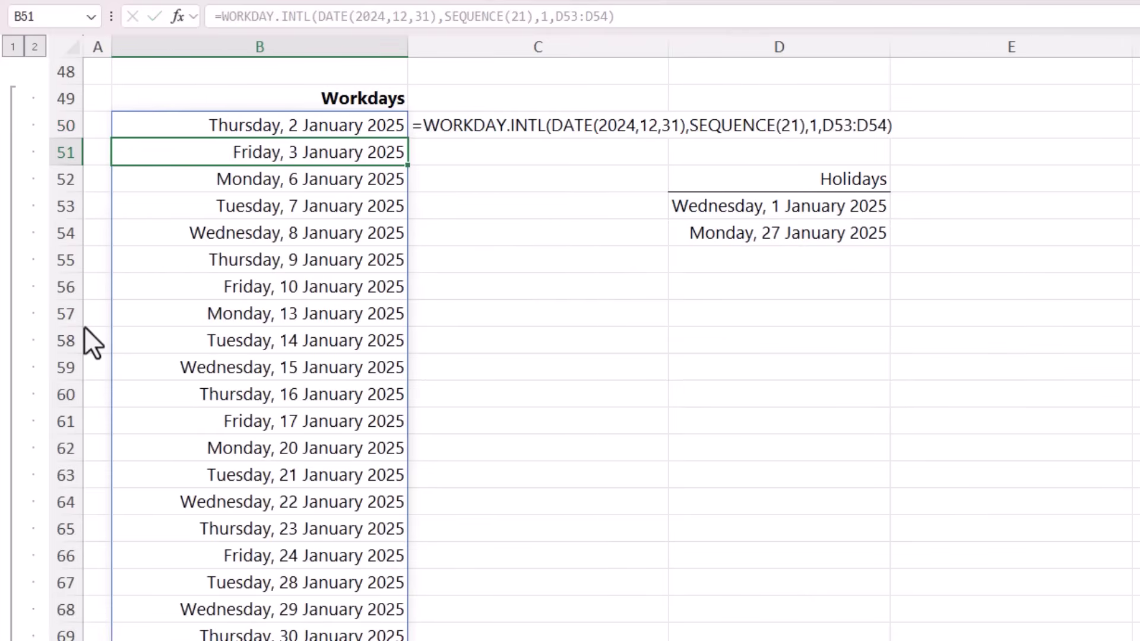
pyautogui.click(198, 123)
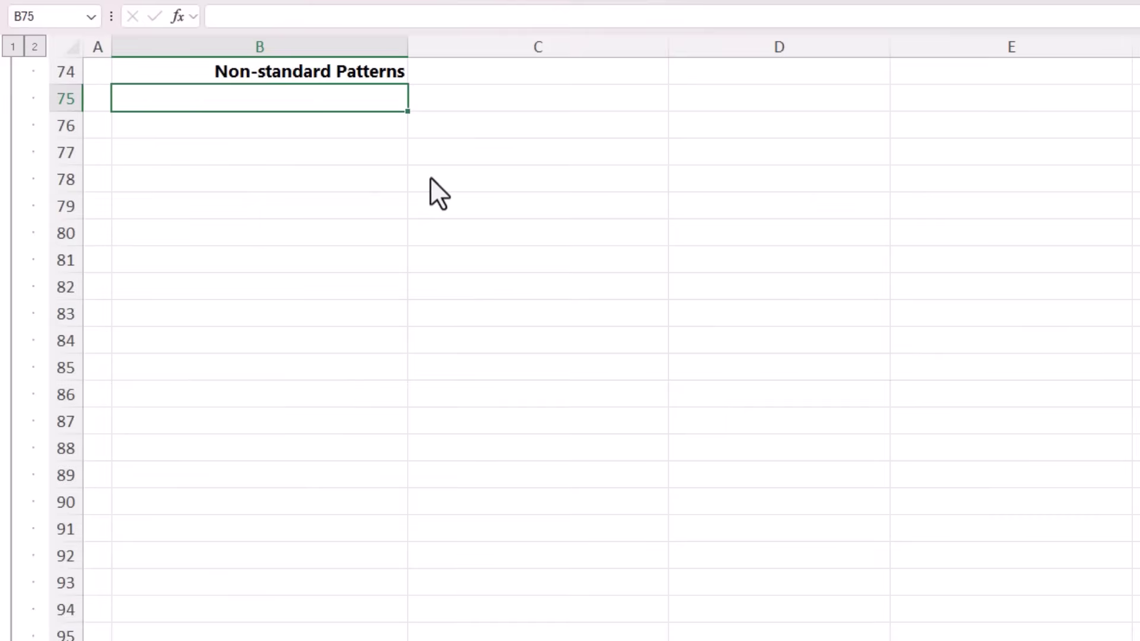
# Step: In B75 enter =WORKDAY.INTL(DATE(2025,1,1),SEQUENCE(31),"1000011") and review the 31 listed workdays
pyautogui.write('=WOR')
pyautogui.press('Down')
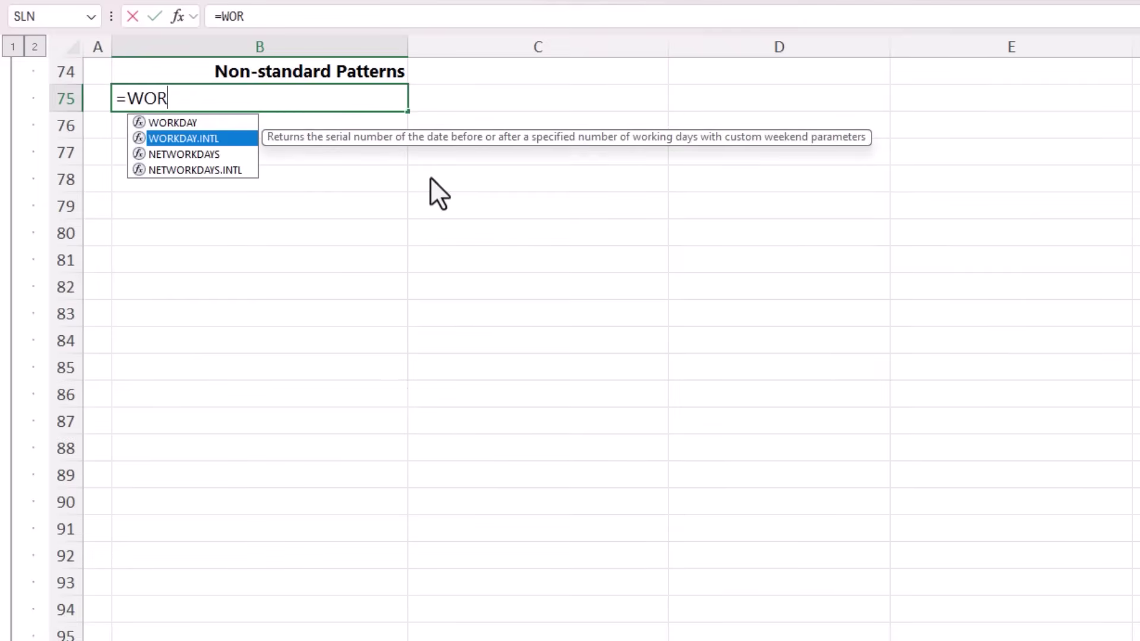
pyautogui.press('Tab')
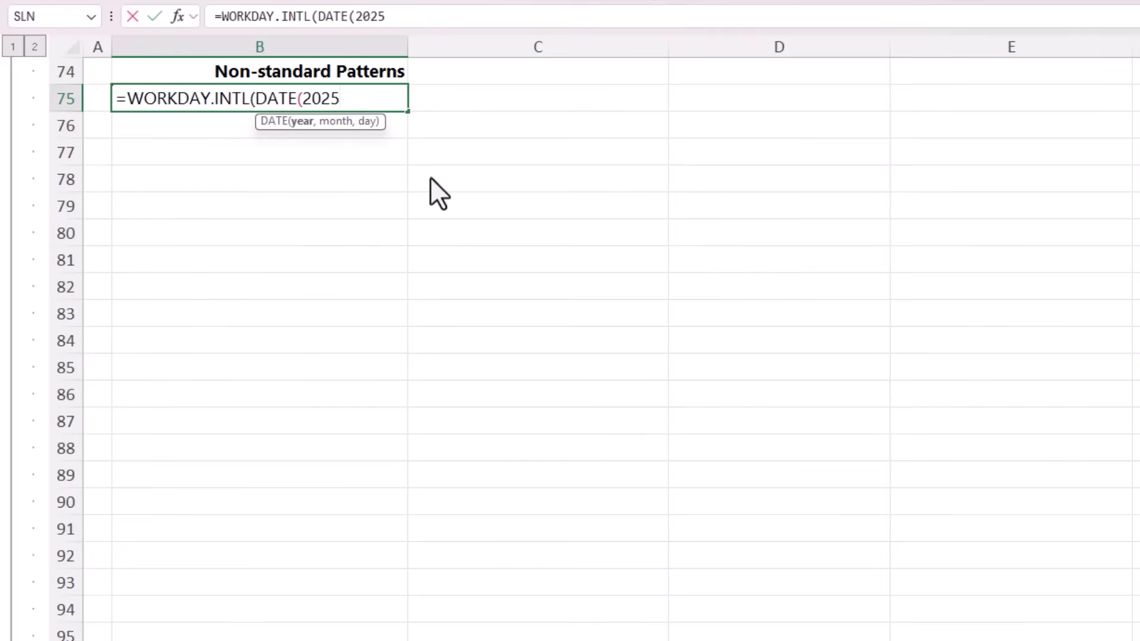
pyautogui.write(',1),S')
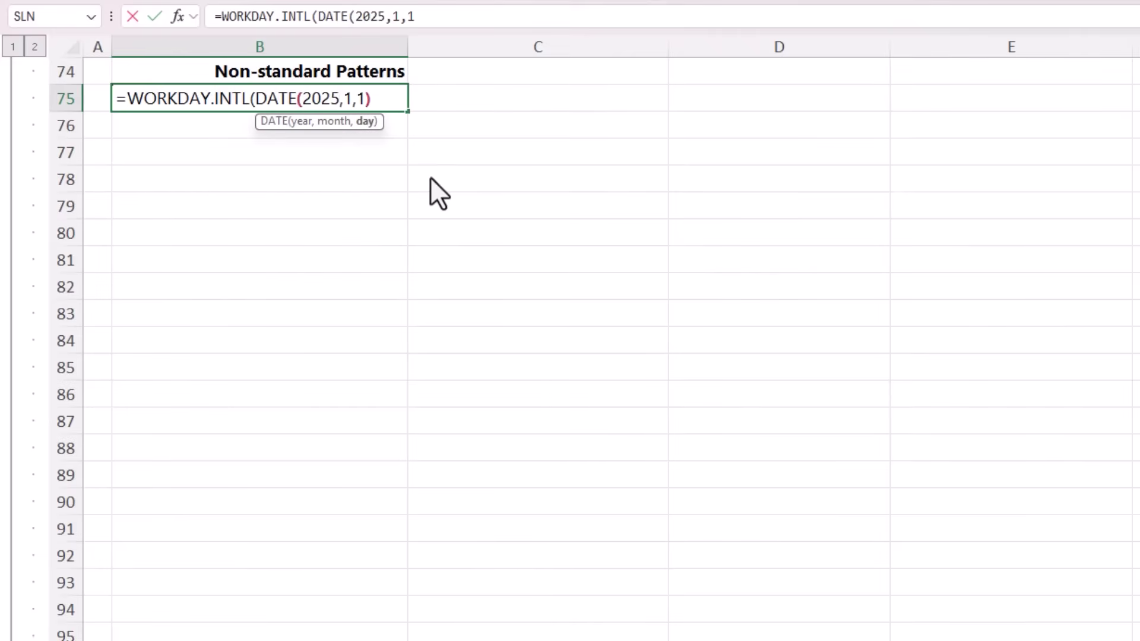
pyautogui.write('EQUENCE(')
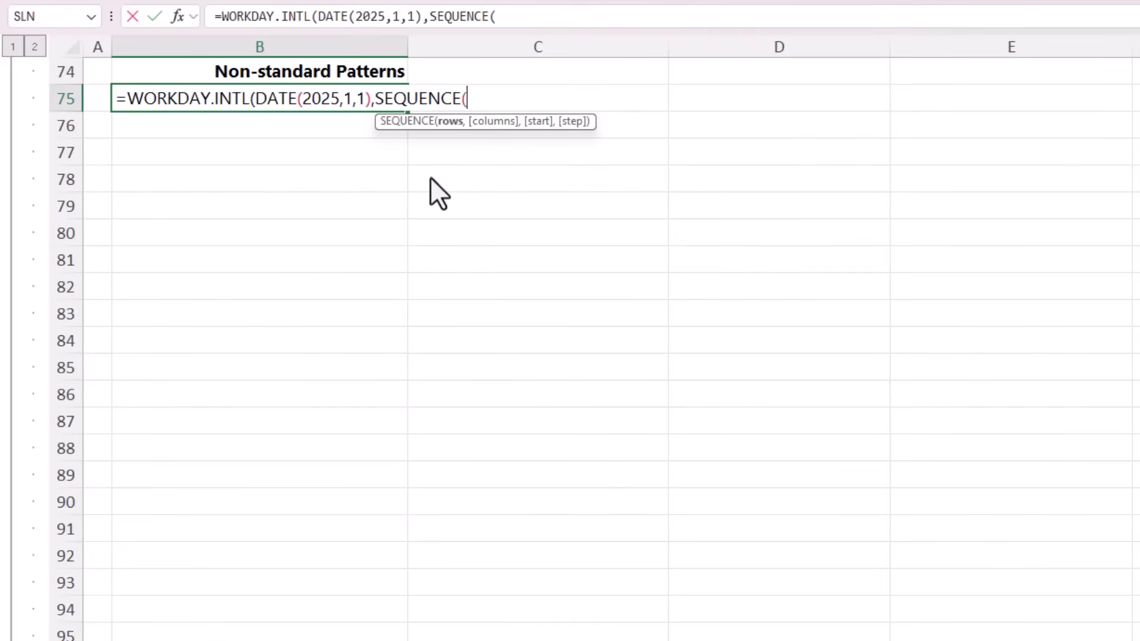
pyautogui.write('31),')
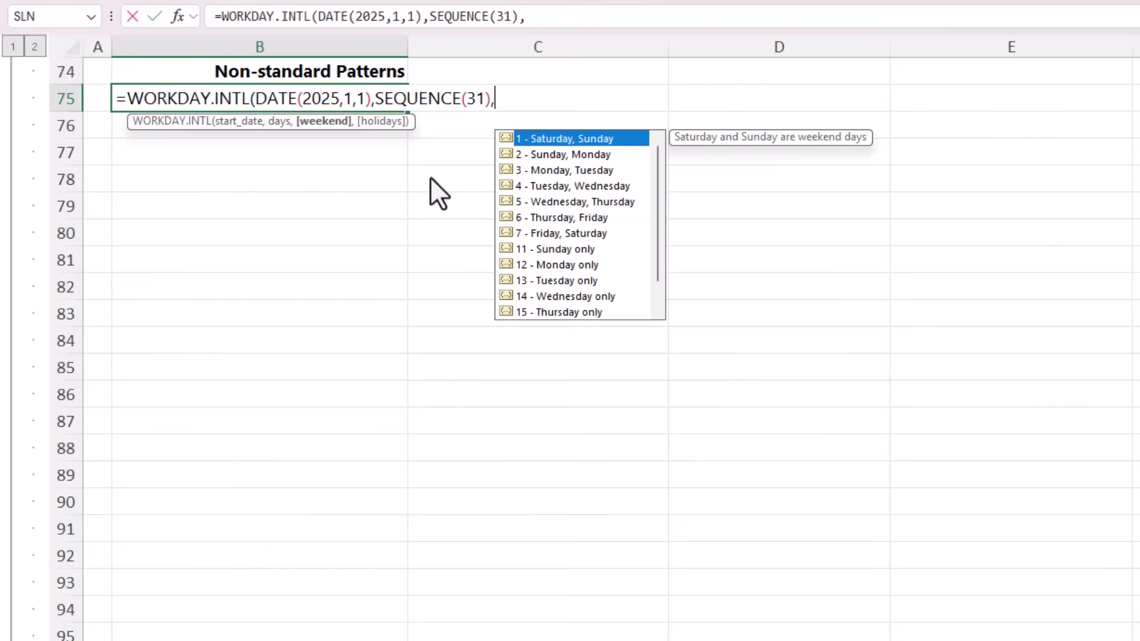
pyautogui.write('"10000')
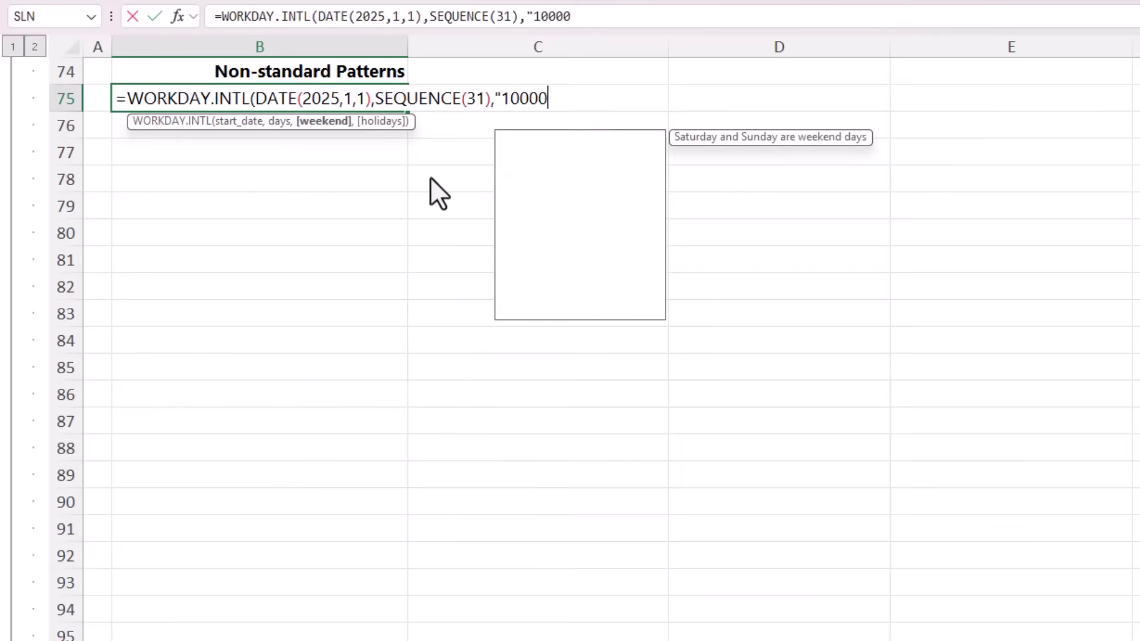
pyautogui.write('11"')
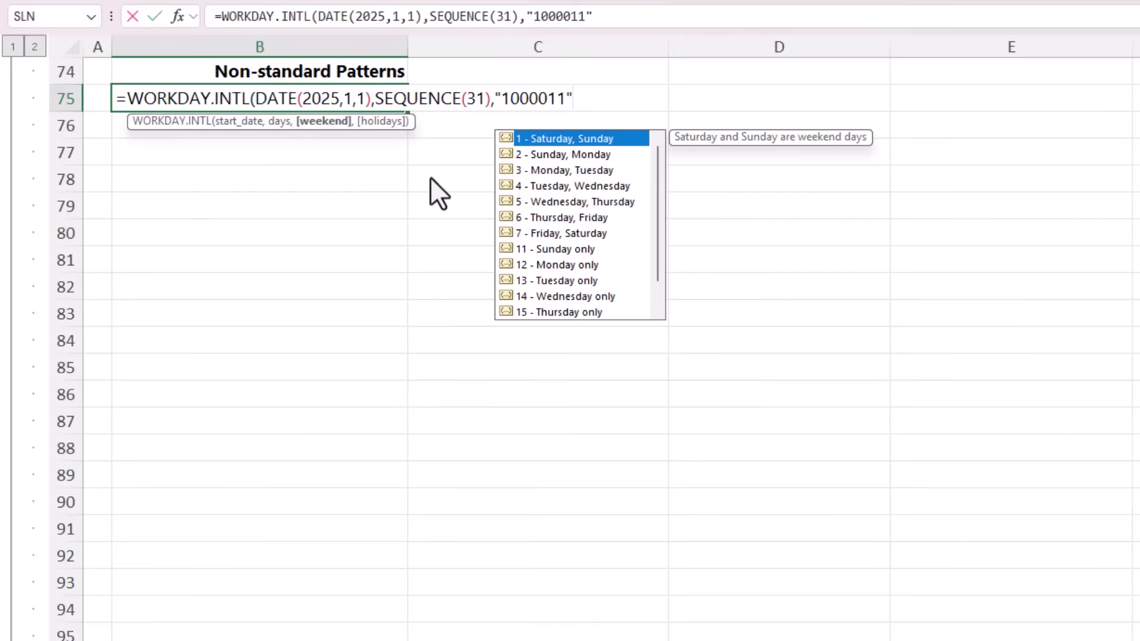
pyautogui.write(',')
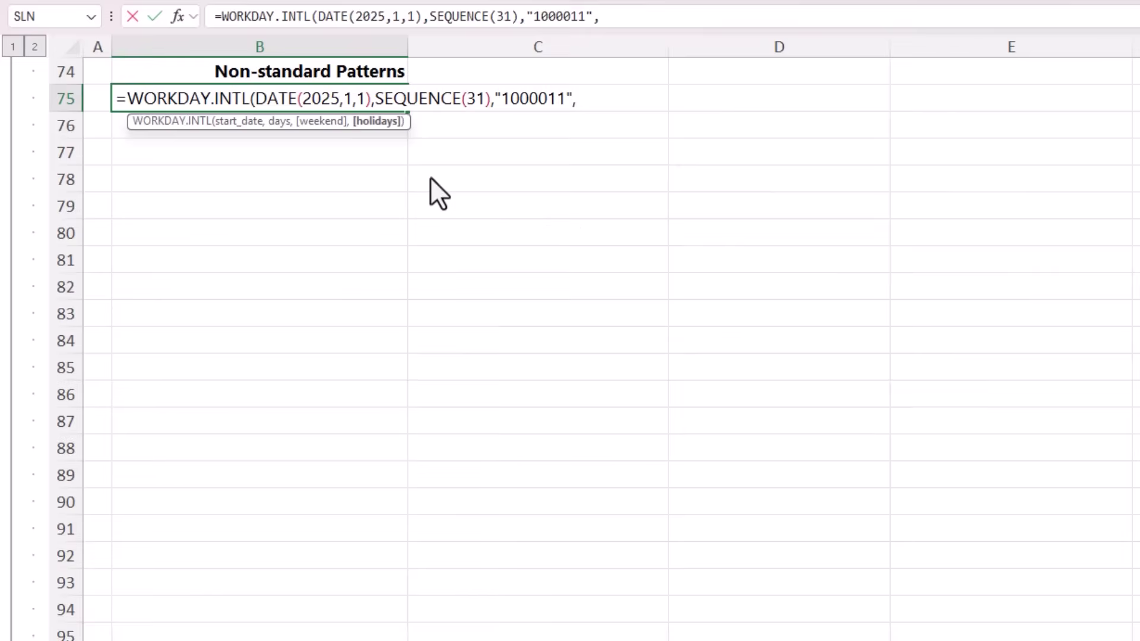
pyautogui.press('BackSpace')
pyautogui.write(')')
pyautogui.press('Return')
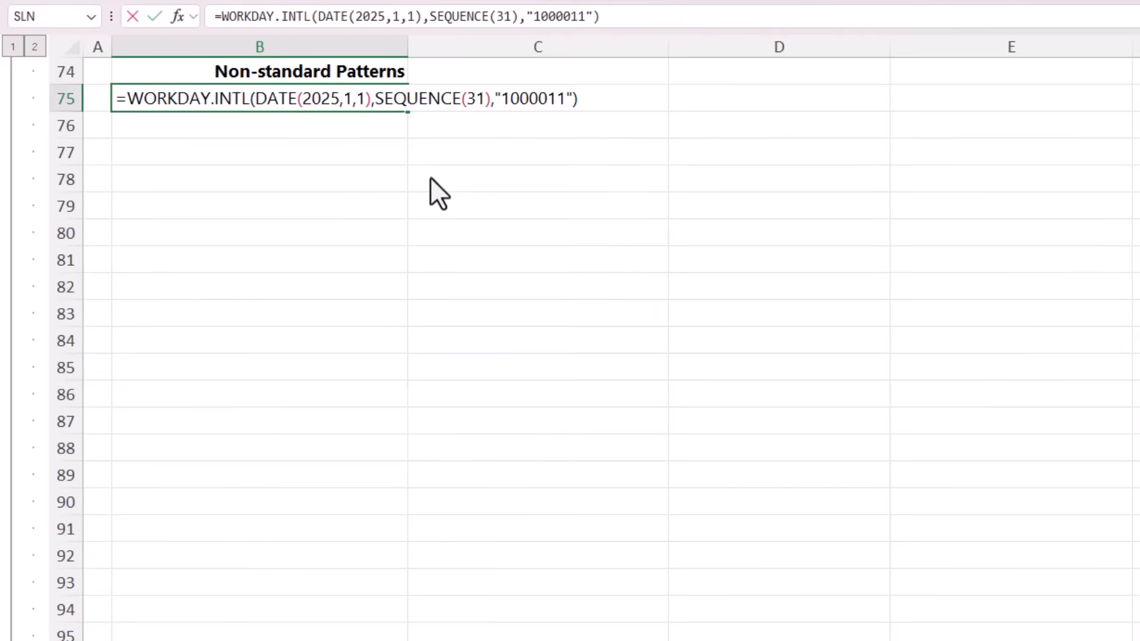
pyautogui.press('Up')
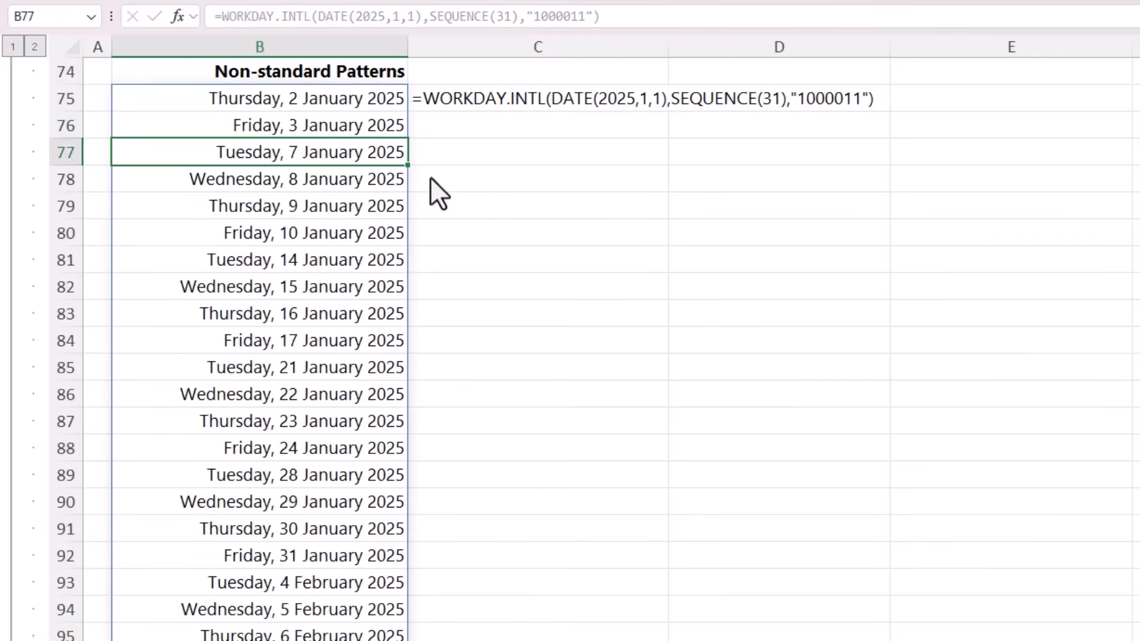
pyautogui.press('Down')
pyautogui.press('Down')
pyautogui.press('Down')
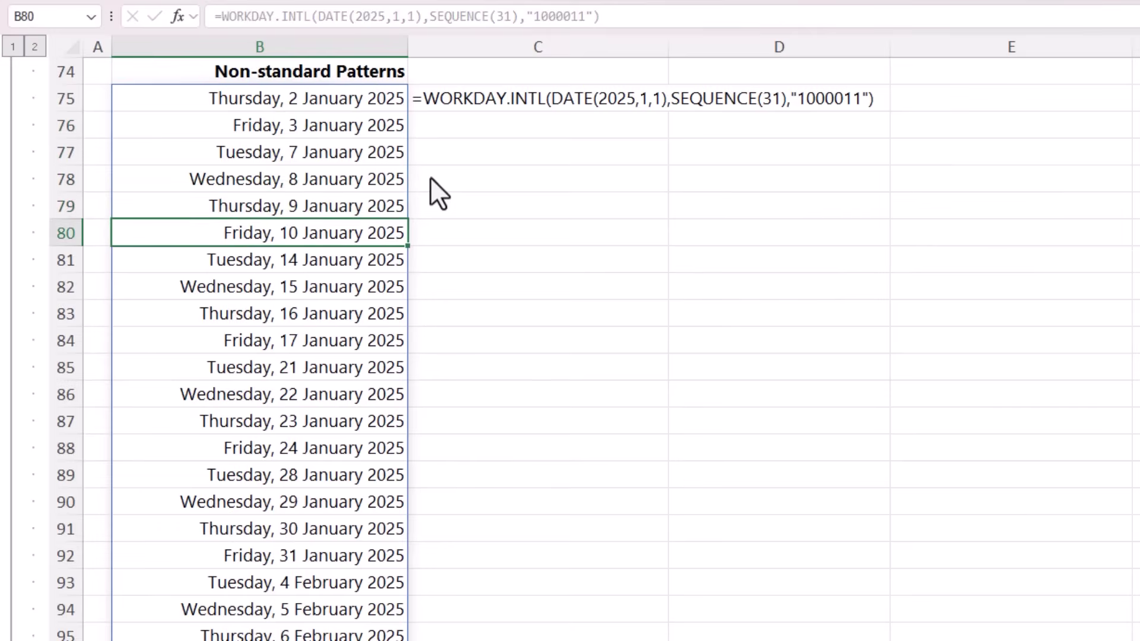
pyautogui.press('Down')
pyautogui.press('Down')
pyautogui.press('Down')
pyautogui.press('Down')
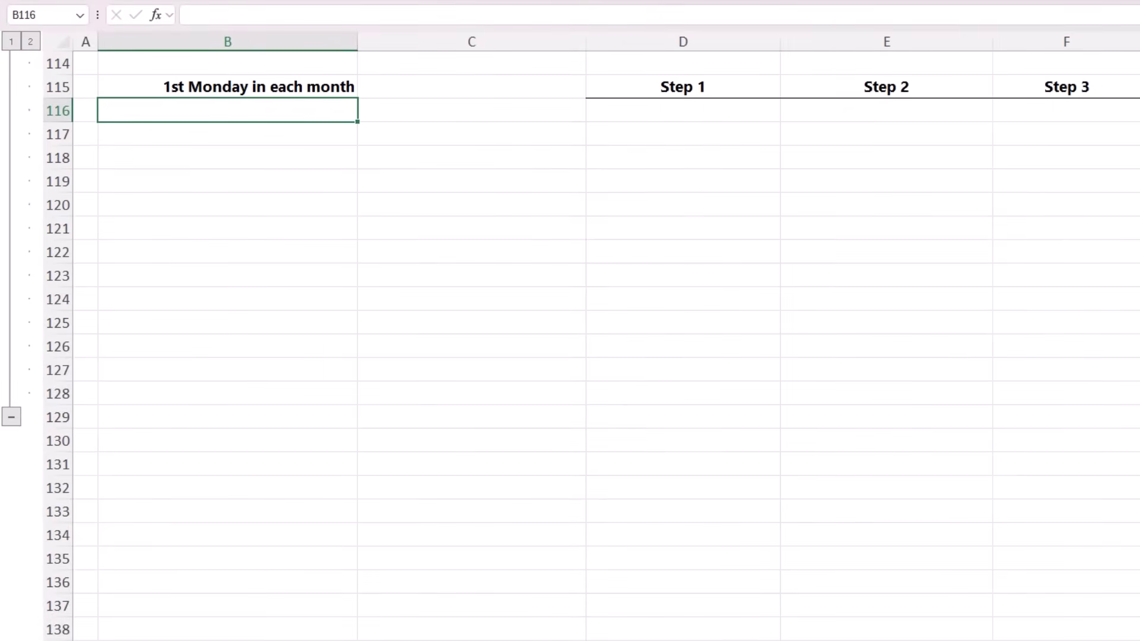
# Step: In D116 enter =DATE(2025,SEQUENCE(12),7) to list the 7th of each 2025 month
pyautogui.click(729, 113)
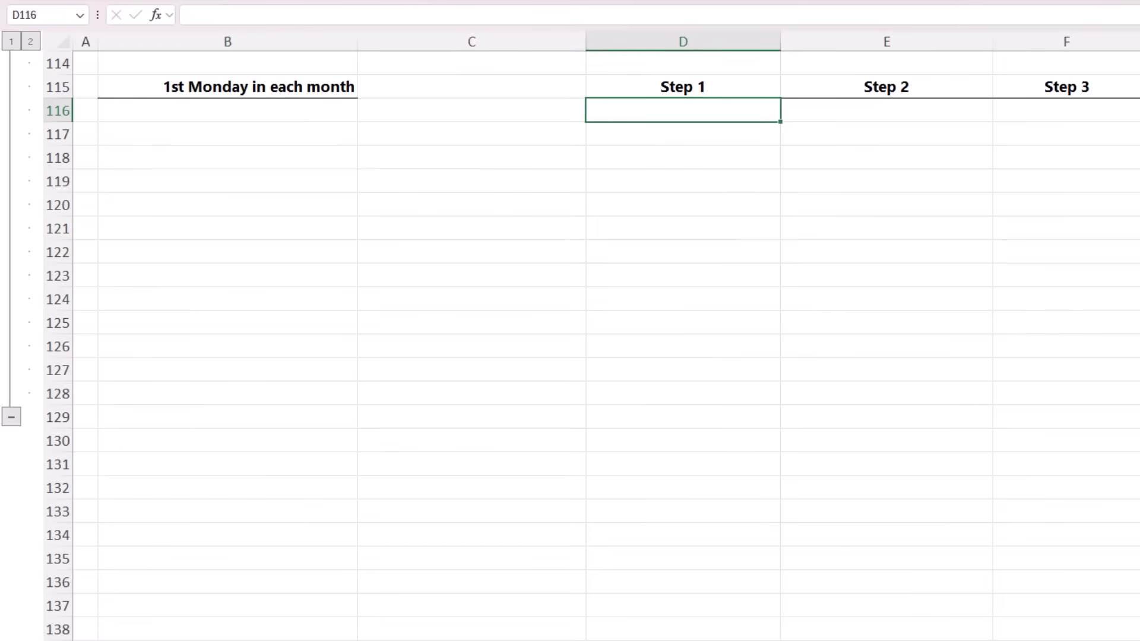
pyautogui.write('=DAT')
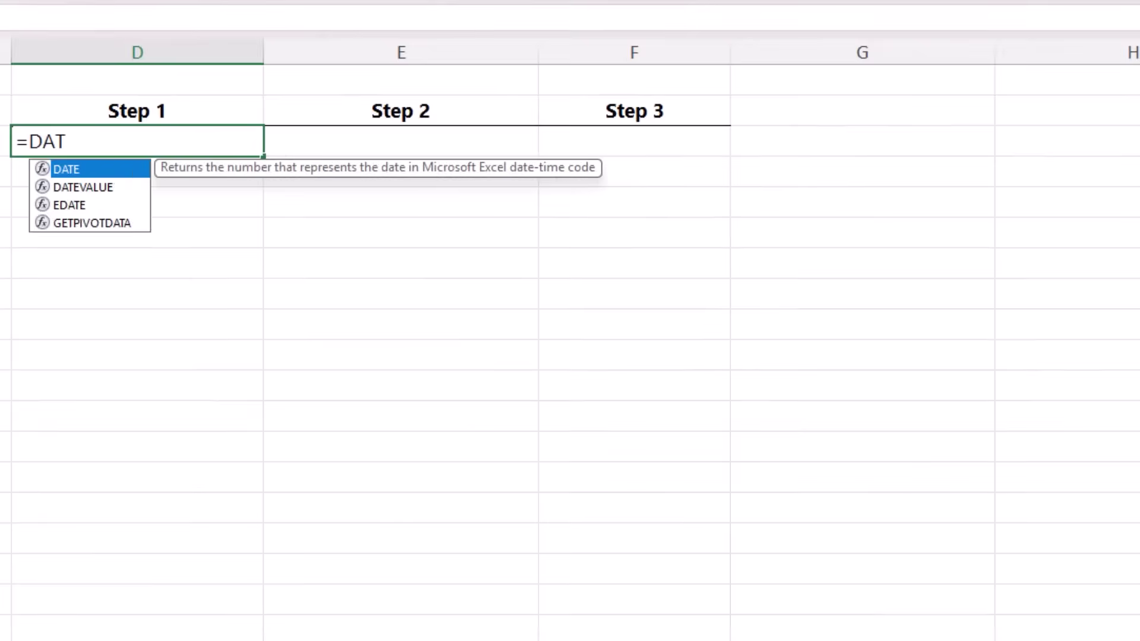
pyautogui.press('Tab')
pyautogui.write('2025')
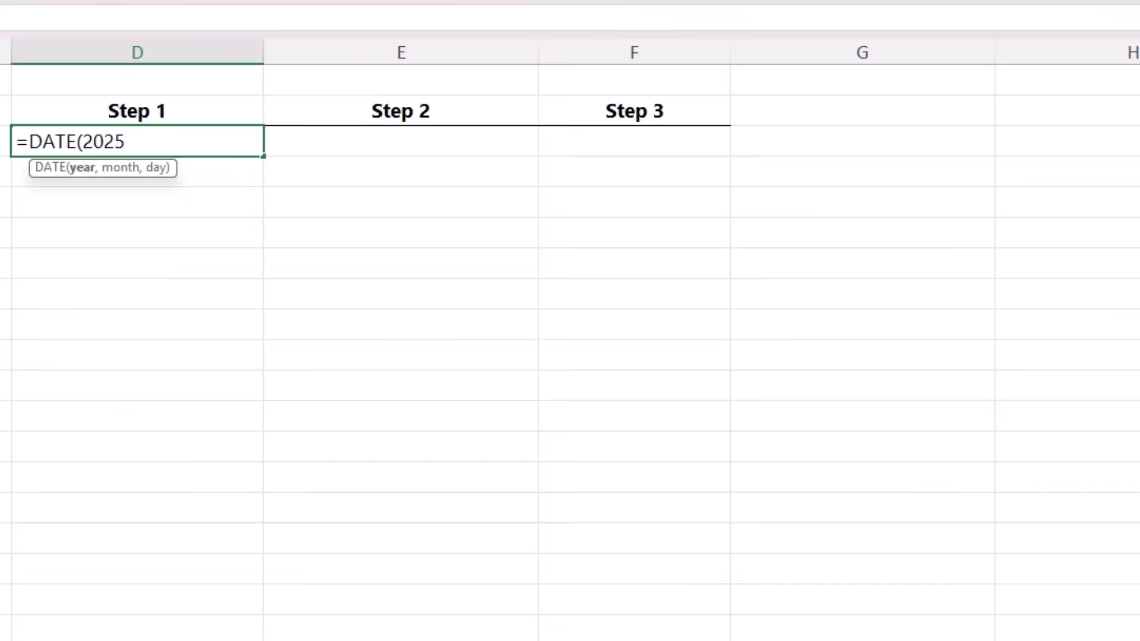
pyautogui.write(',SEQUENCE(')
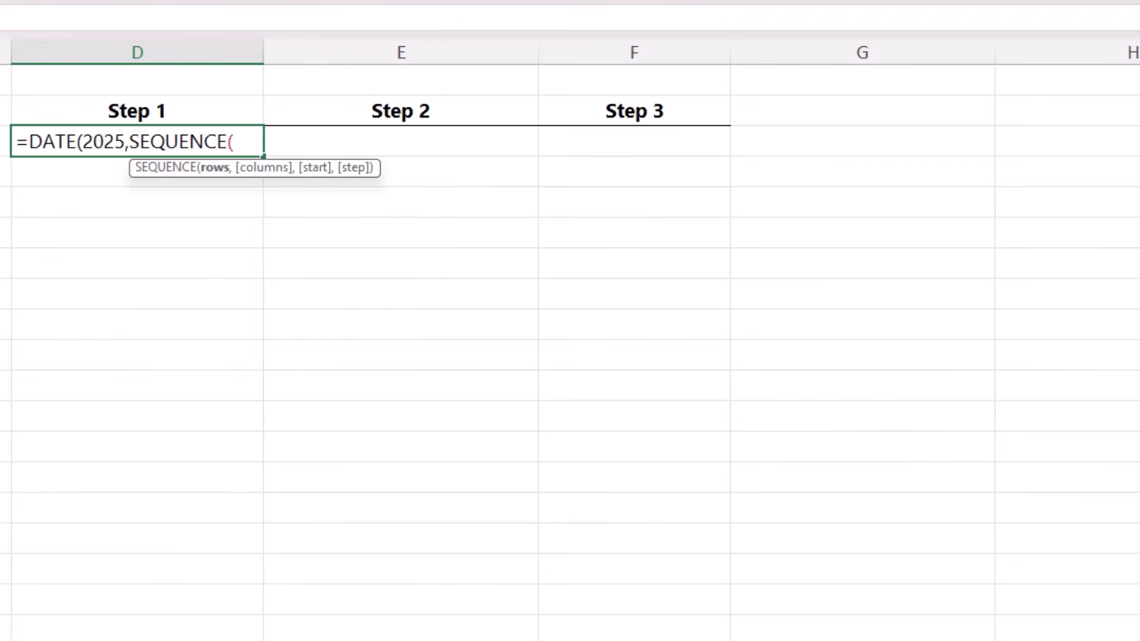
pyautogui.write('12),')
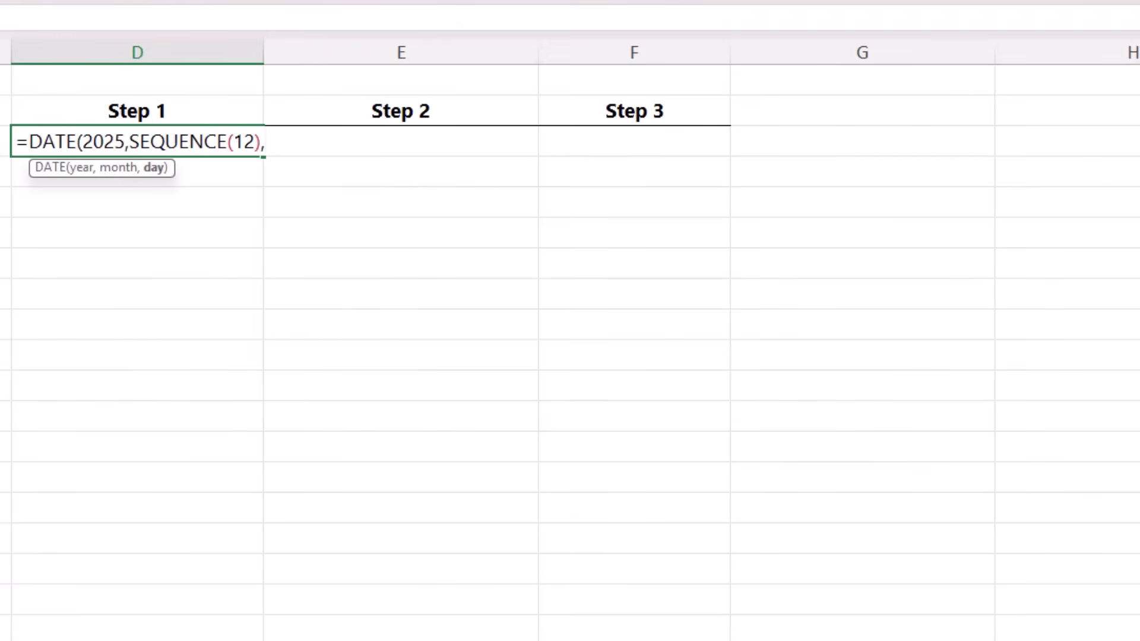
pyautogui.write('7)')
pyautogui.press('Return')
pyautogui.press('Up')
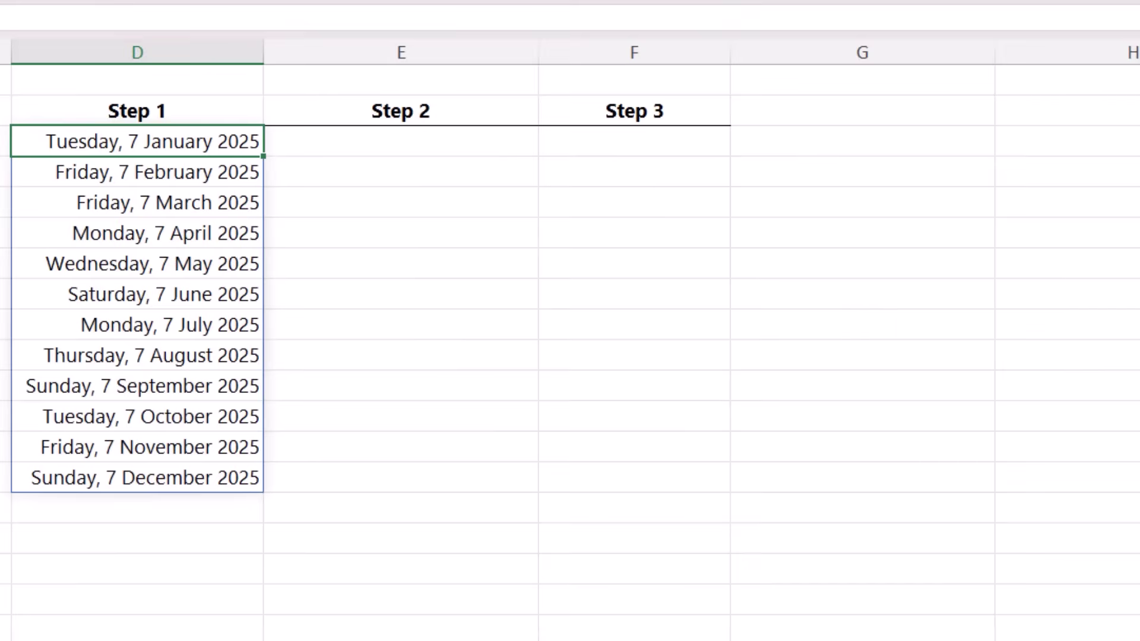
# Step: In E116 type =DATE(2025,SEQUENCE(12),1)-1 for the day before each month starts
pyautogui.click(401, 142)
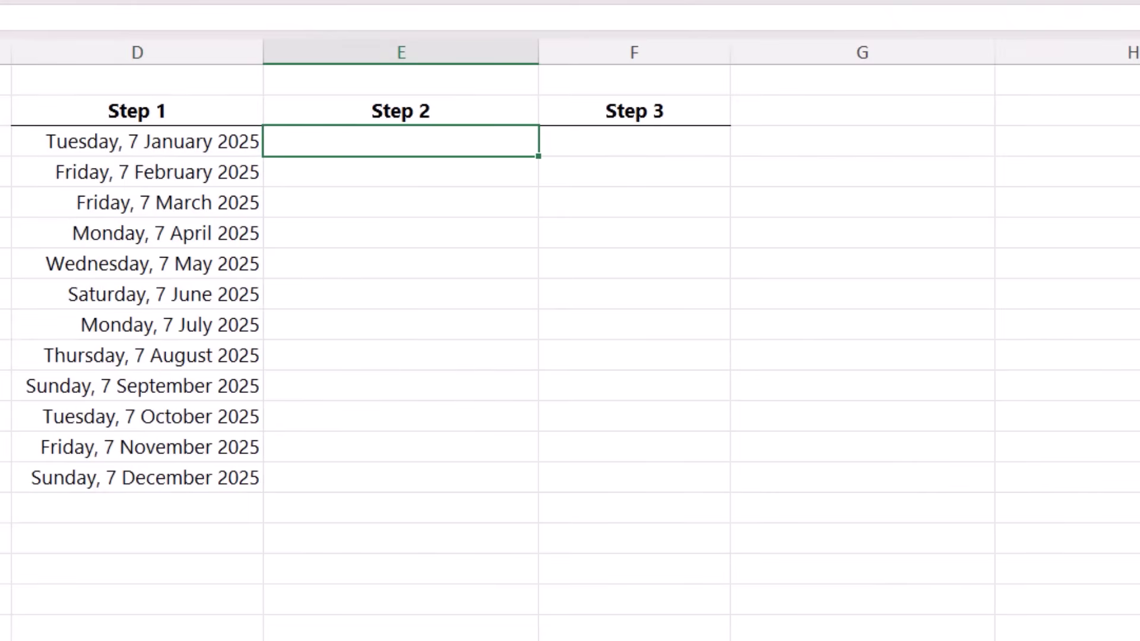
pyautogui.write('=DATE')
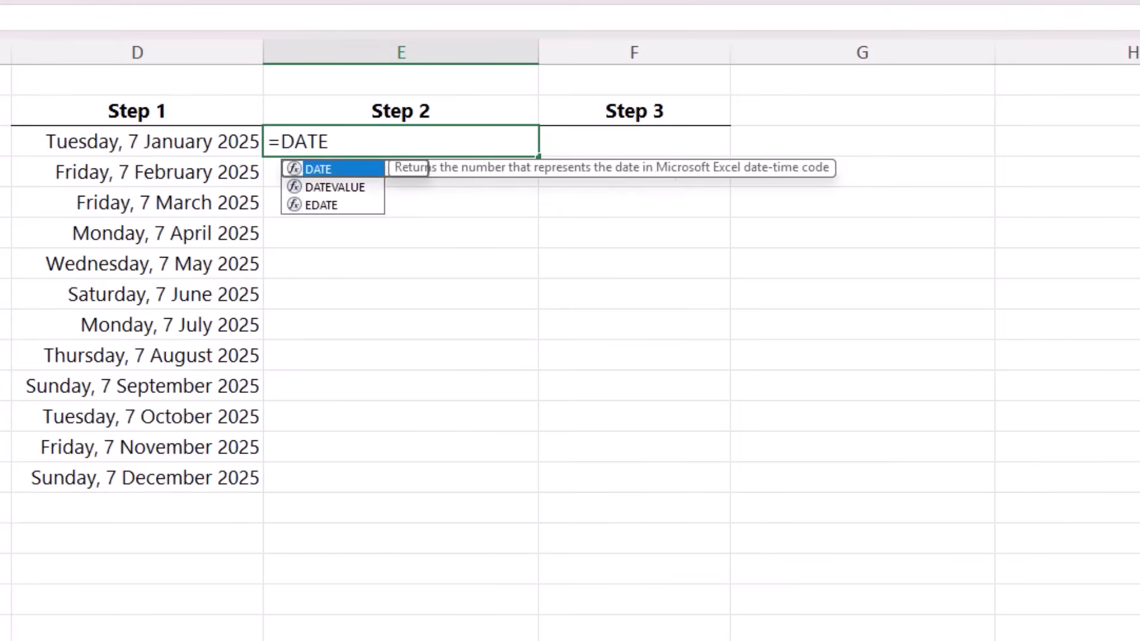
pyautogui.write('(2025')
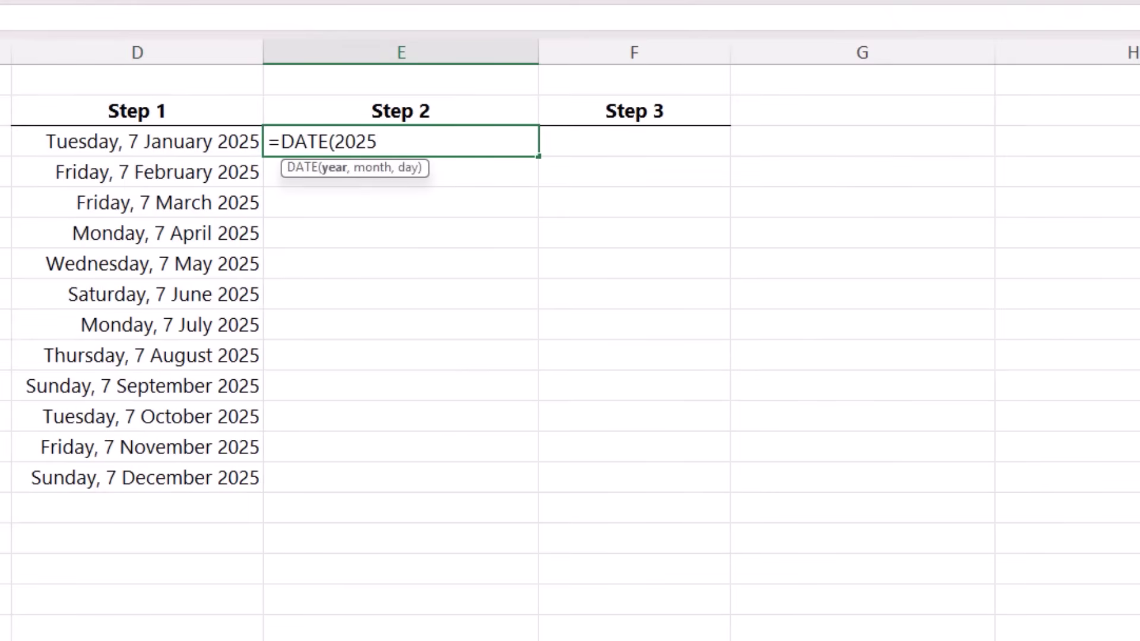
pyautogui.write(',SEQUENCE(')
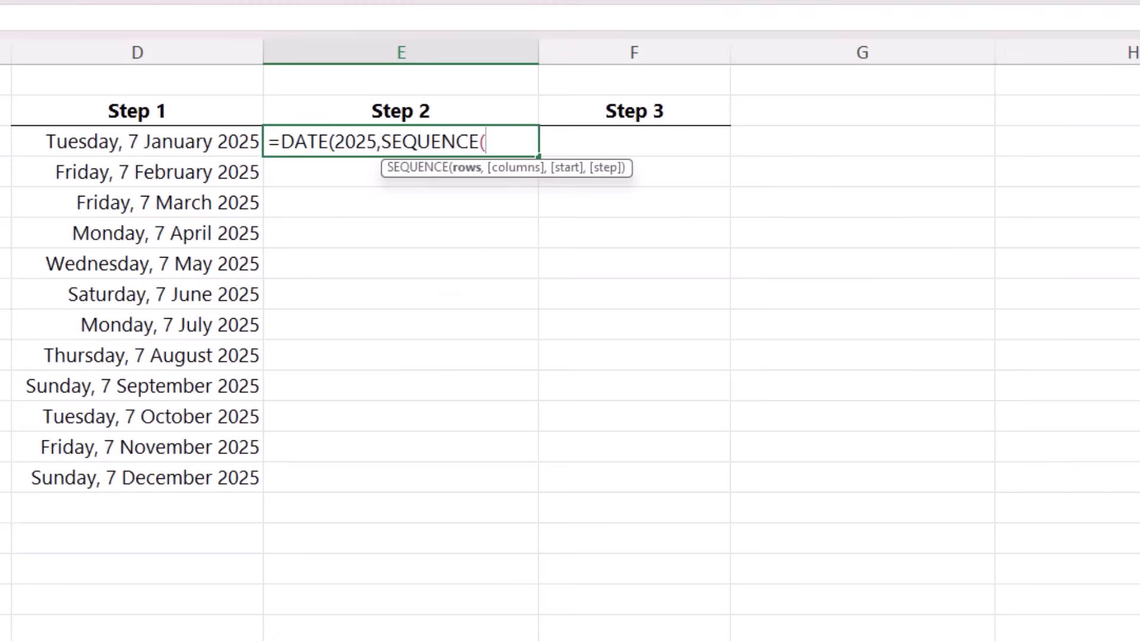
pyautogui.write('12),1')
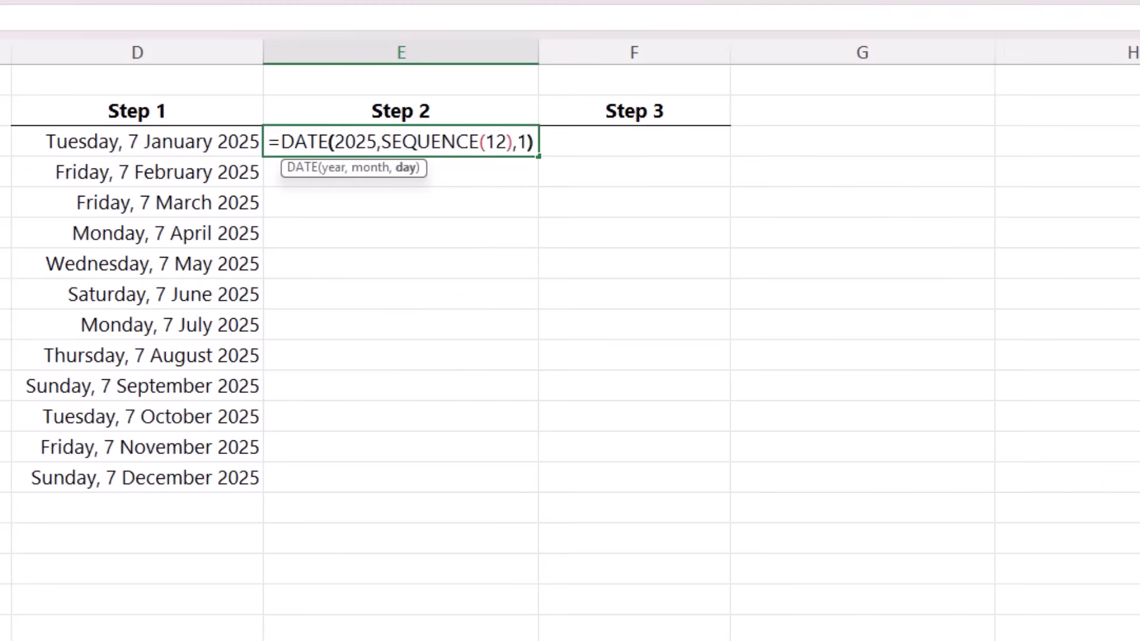
pyautogui.write(')-1')
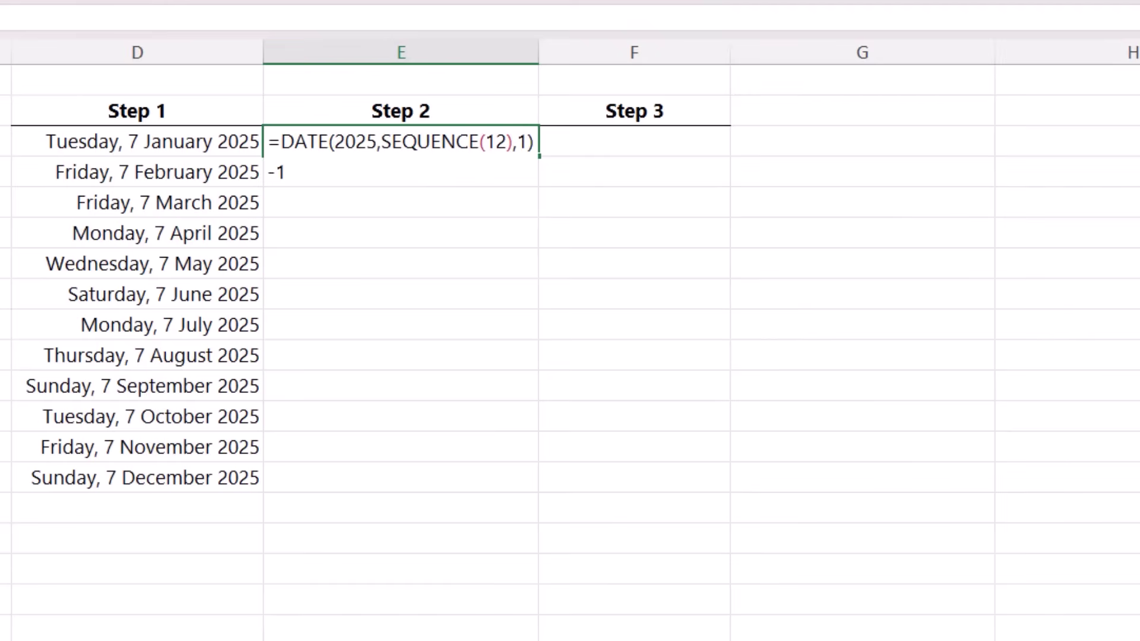
# Step: Commit the Step 2 formula, then enter =WEEKDAY(E116,3) in F116 for Monday-zero weekday numbers
pyautogui.press('Return')
pyautogui.click(634, 141)
pyautogui.write('=WE')
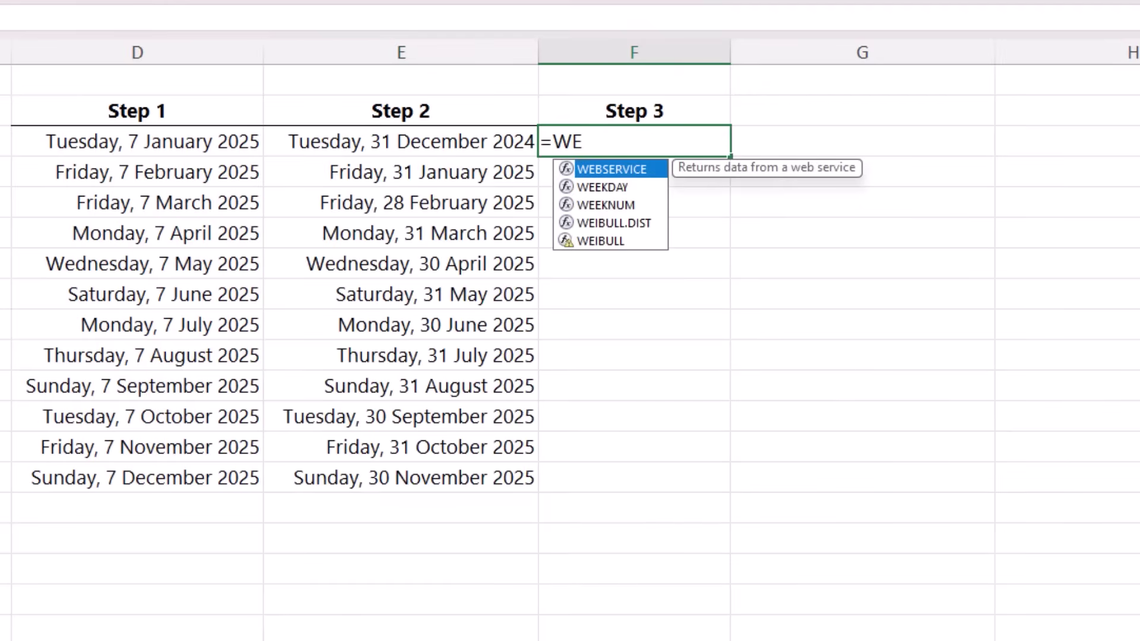
pyautogui.write('EK')
pyautogui.press('Tab')
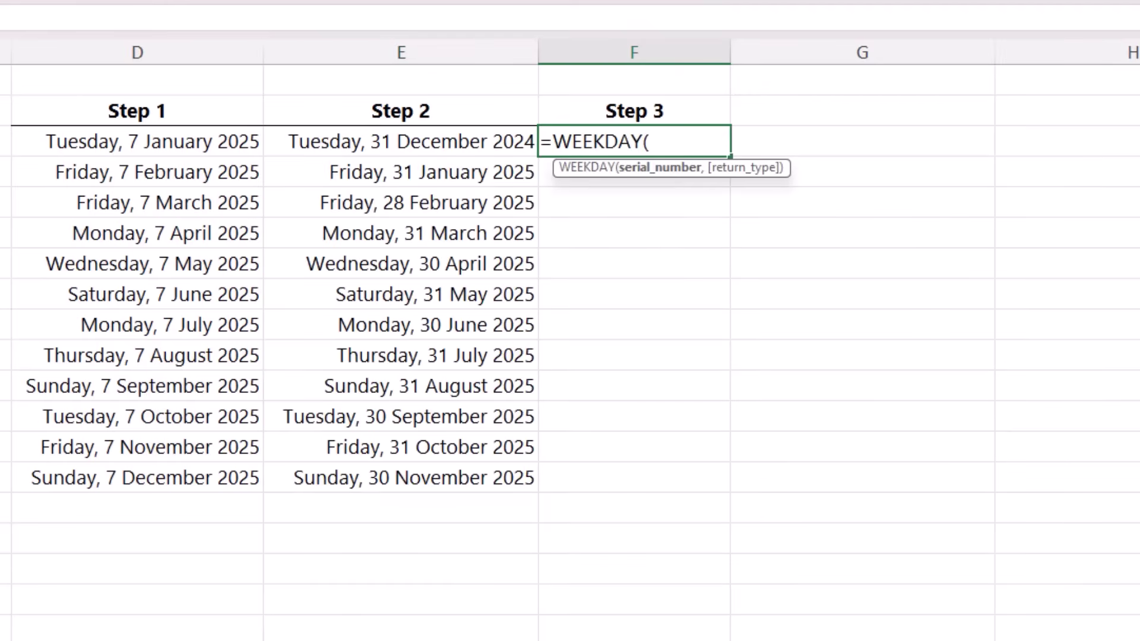
pyautogui.click(295, 143)
pyautogui.write(',')
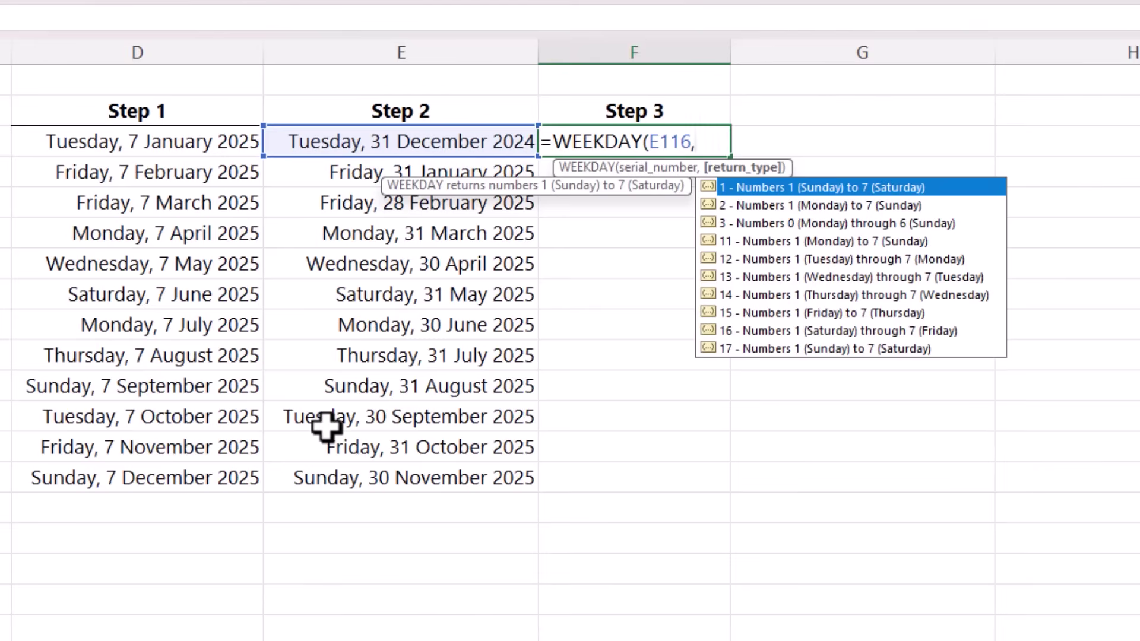
pyautogui.press('Down')
pyautogui.press('Down')
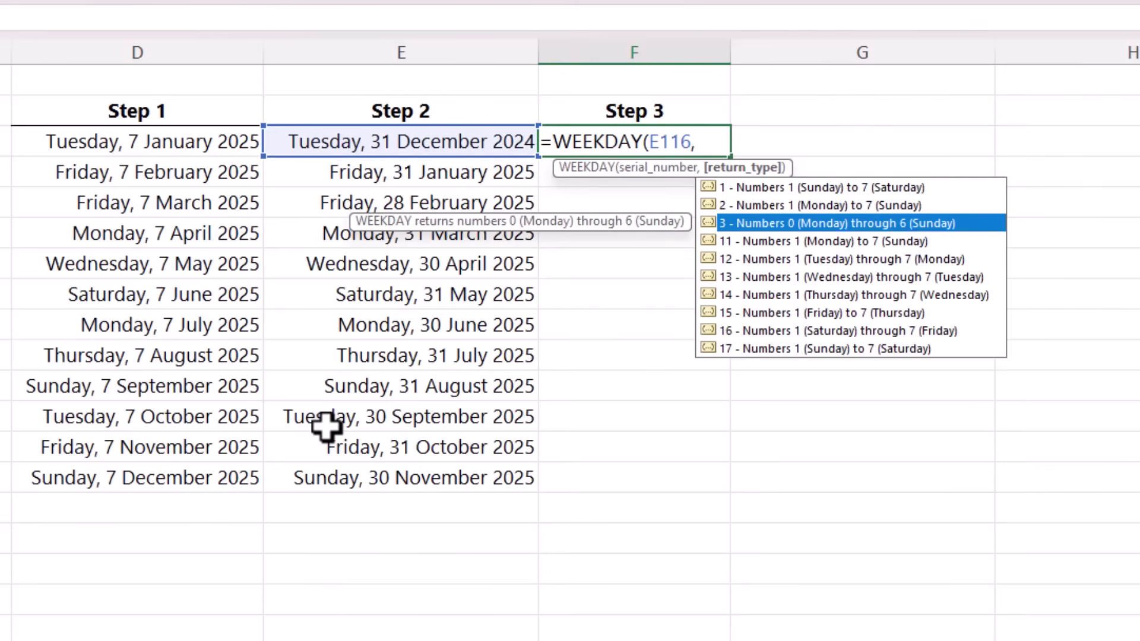
pyautogui.write('3)')
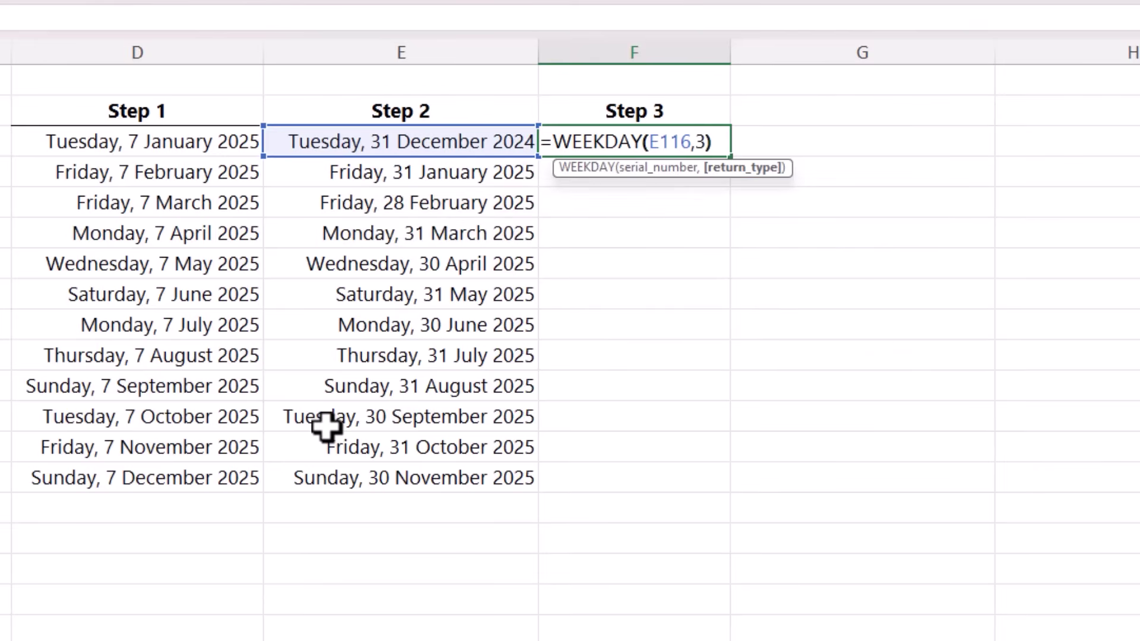
pyautogui.press('Return')
pyautogui.click(706, 146)
# Step: Fill Step 3 down, then enter =D116-F116 in G116 and fill it down all months
pyautogui.doubleClick(731, 157)
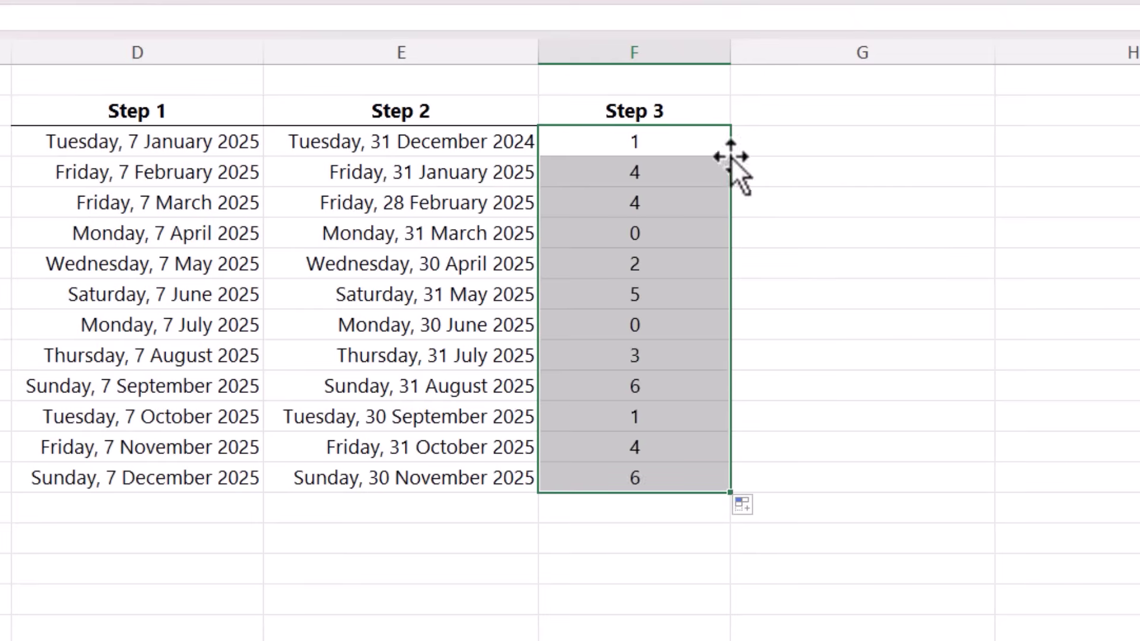
pyautogui.press('Right')
pyautogui.write('=')
pyautogui.press('Left')
pyautogui.press('Left')
pyautogui.write('-')
pyautogui.press('Left')
pyautogui.press('Return')
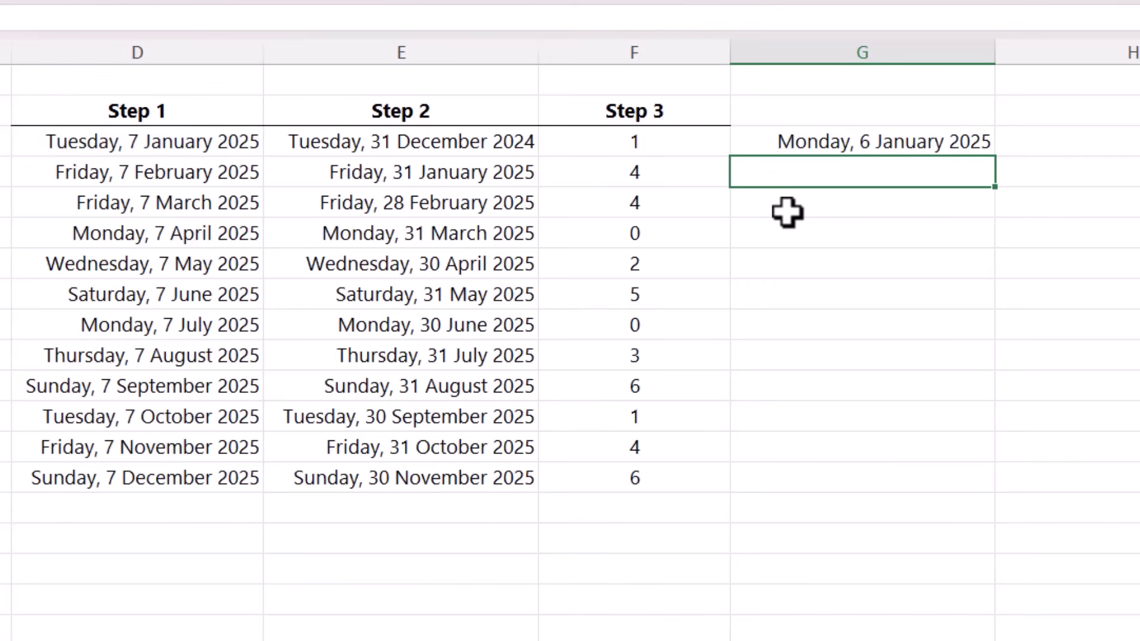
pyautogui.press('Up')
pyautogui.doubleClick(995, 156)
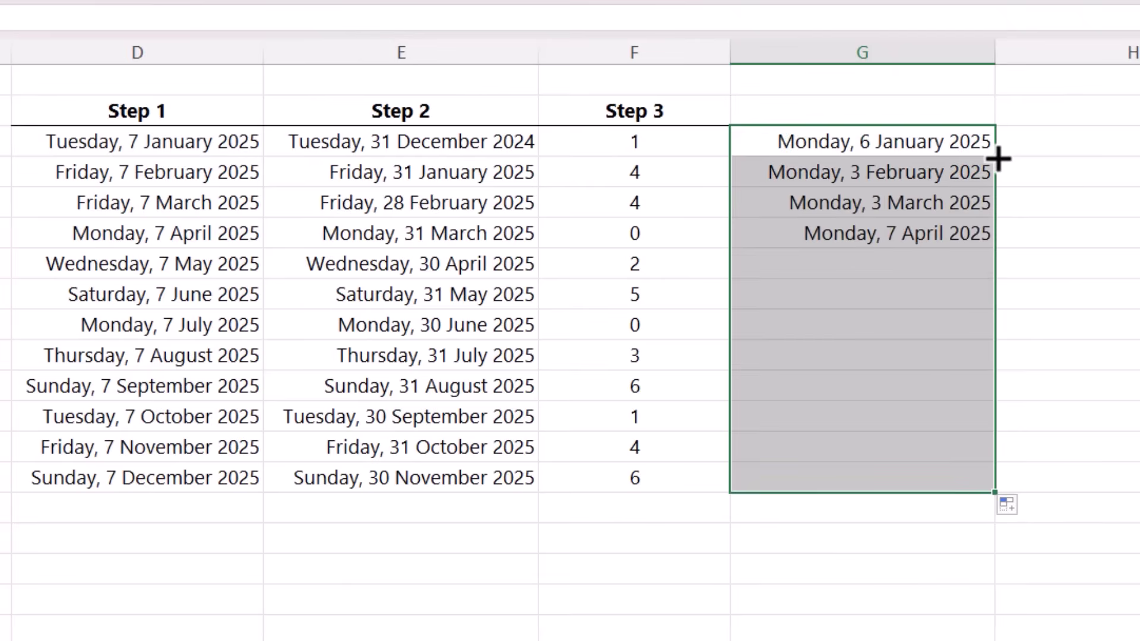
pyautogui.hotkey('ctrl', 'Left')
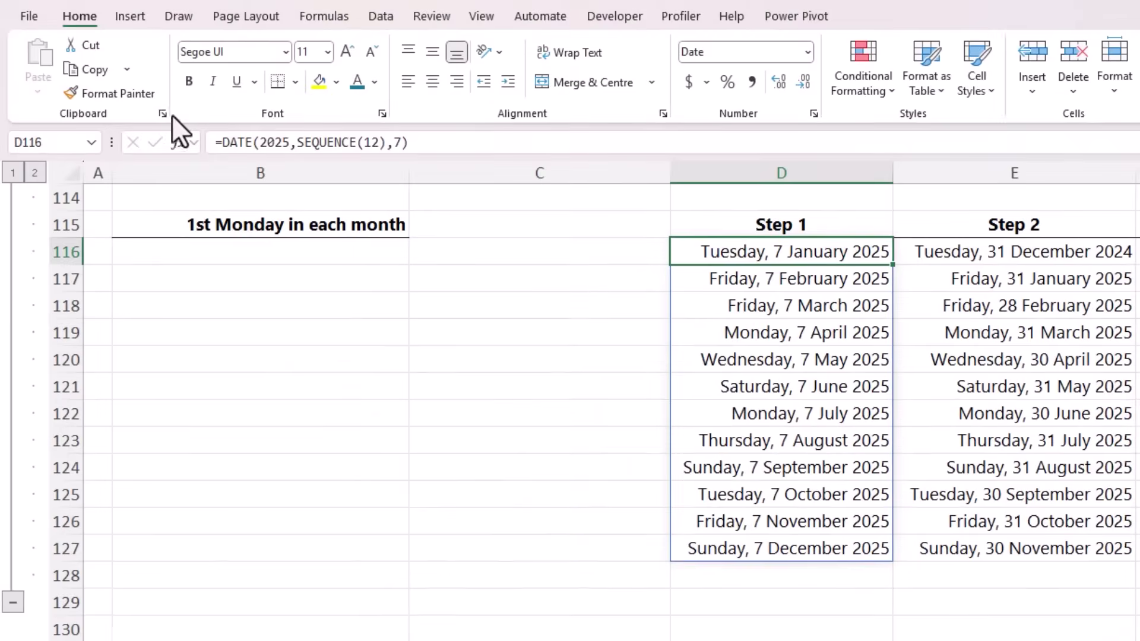
# Step: Copy the Step 1, Step 2 and WEEKDAY formula texts into the Clipboard pane
pyautogui.click(163, 114)
pyautogui.moveTo(613, 208); pyautogui.dragTo(529, 221)
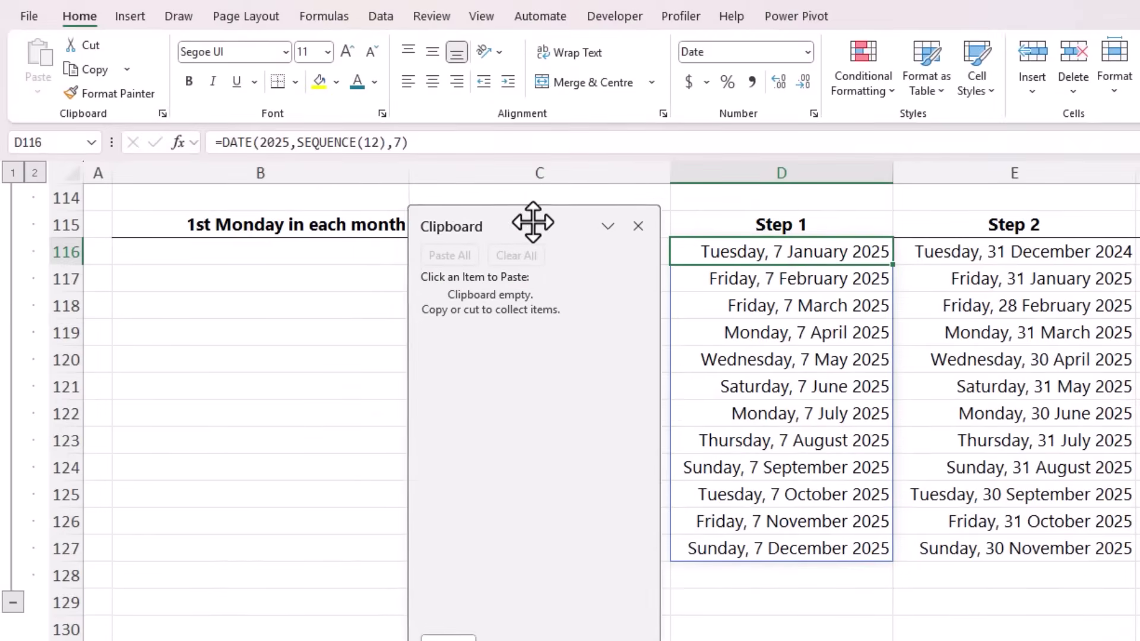
pyautogui.moveTo(410, 143); pyautogui.dragTo(209, 153)
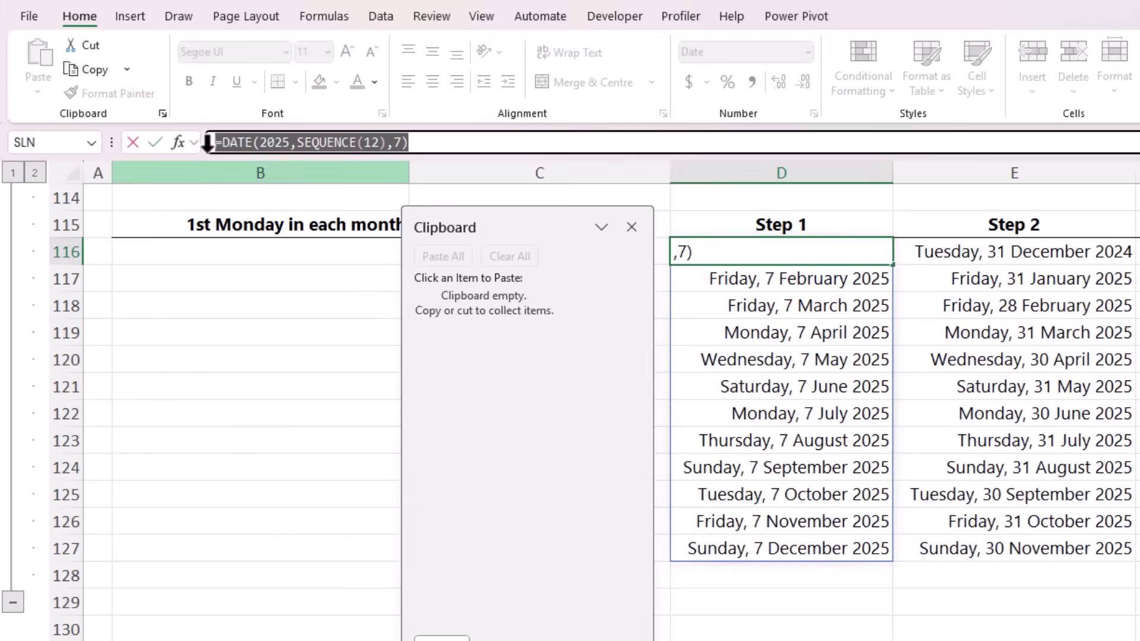
pyautogui.hotkey('ctrl', 'c')
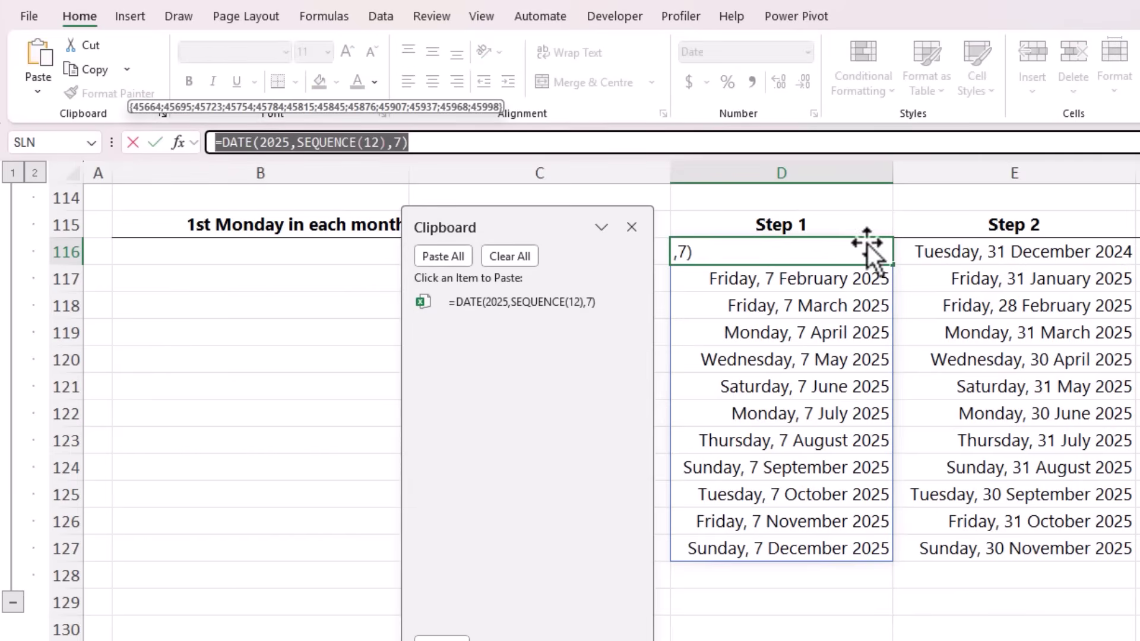
pyautogui.click(959, 253)
pyautogui.moveTo(424, 144); pyautogui.dragTo(226, 143)
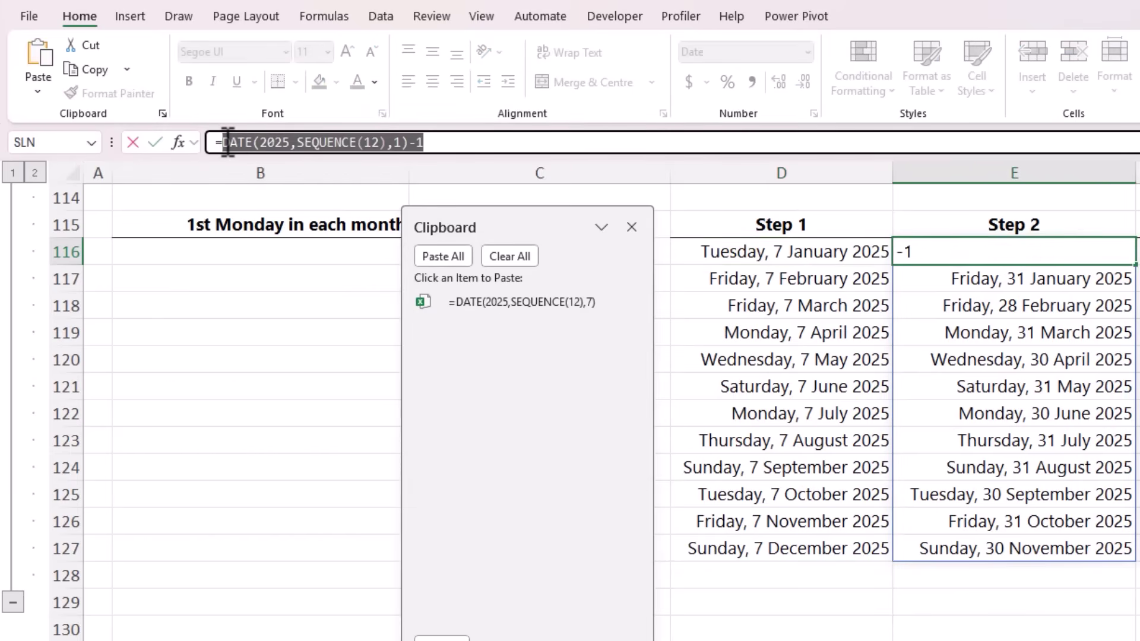
pyautogui.hotkey('ctrl', 'c')
pyautogui.press('Escape')
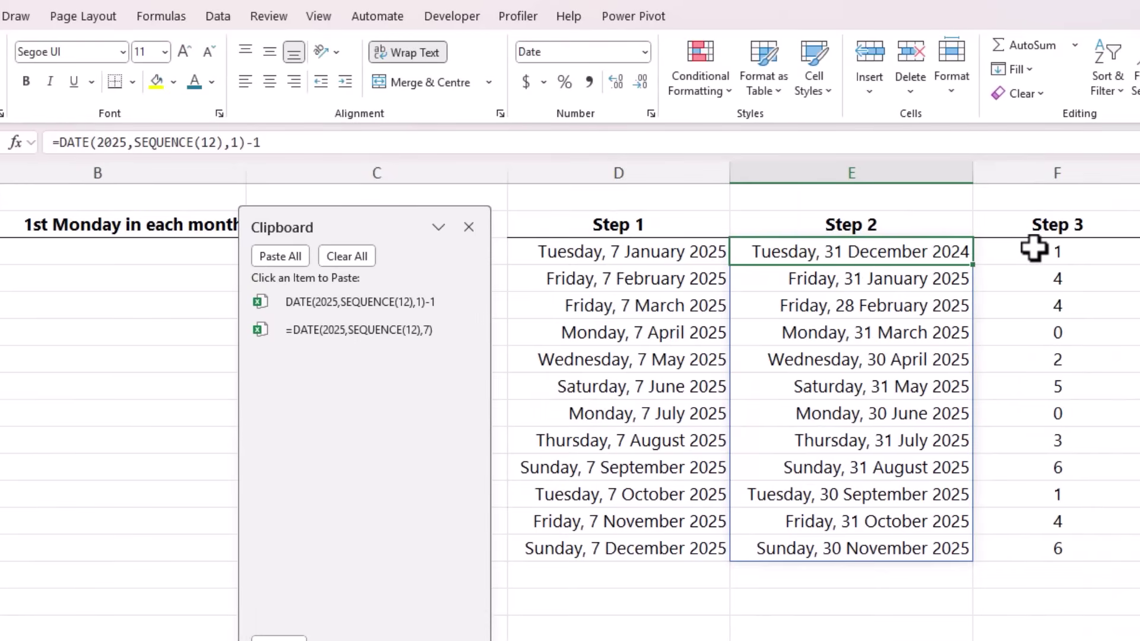
pyautogui.click(1034, 249)
pyautogui.moveTo(184, 143); pyautogui.dragTo(63, 142)
pyautogui.hotkey('ctrl', 'c')
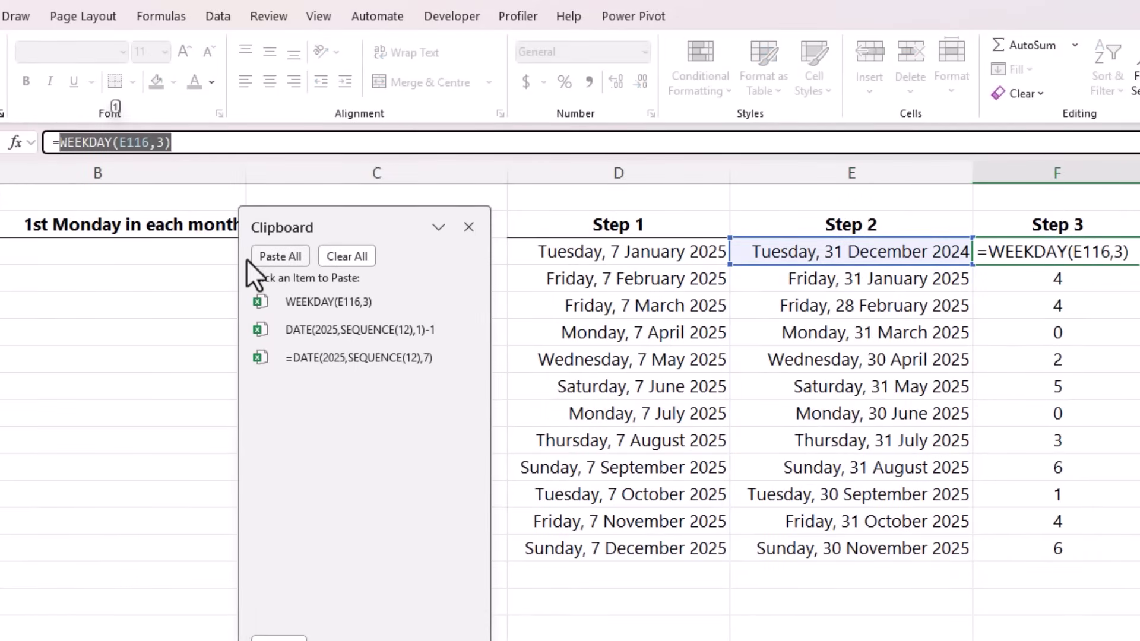
pyautogui.press('Escape')
pyautogui.moveTo(278, 224); pyautogui.dragTo(466, 232)
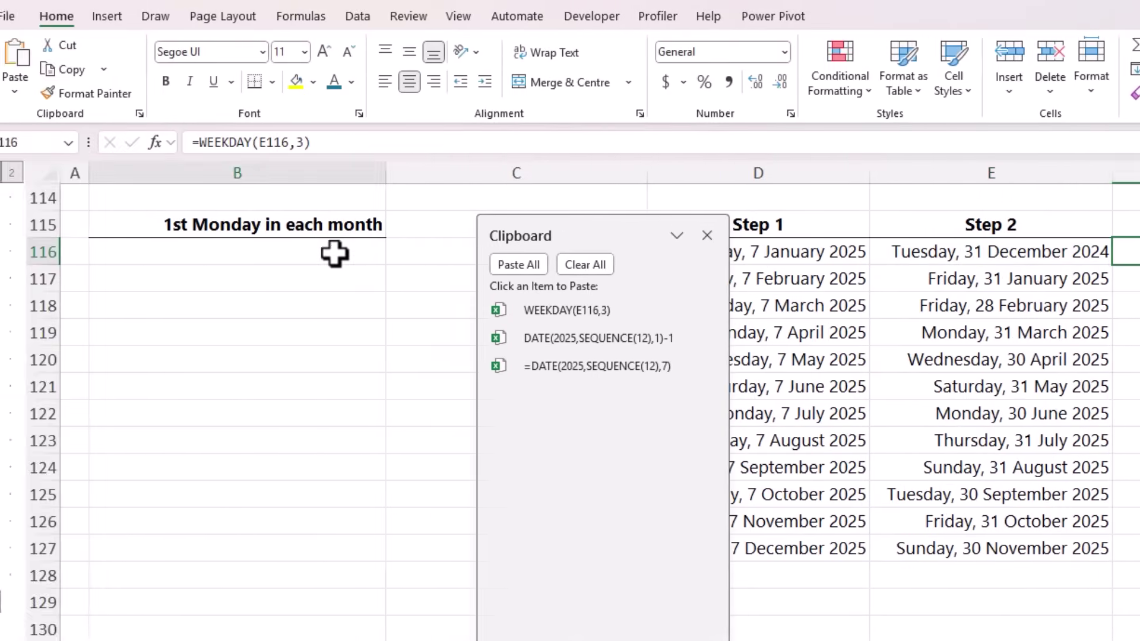
# Step: In B116 combine the clipboard pieces into DATE(...,7)-WEEKDAY(DATE(...,1)-1,3) and commit it
pyautogui.click(335, 254)
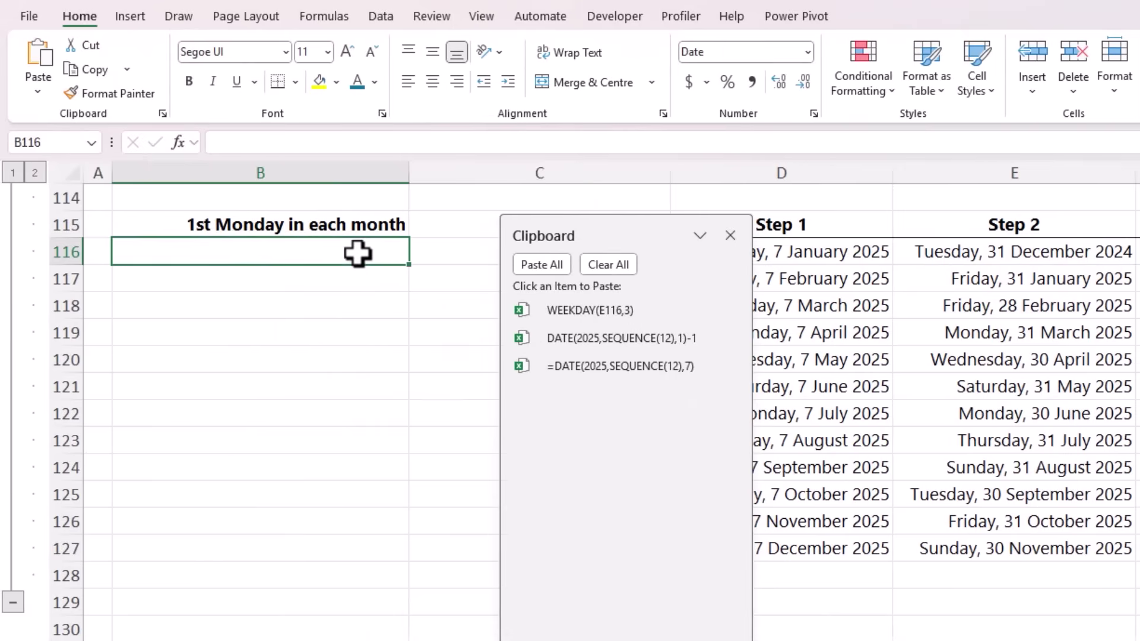
pyautogui.click(308, 141)
pyautogui.click(561, 361)
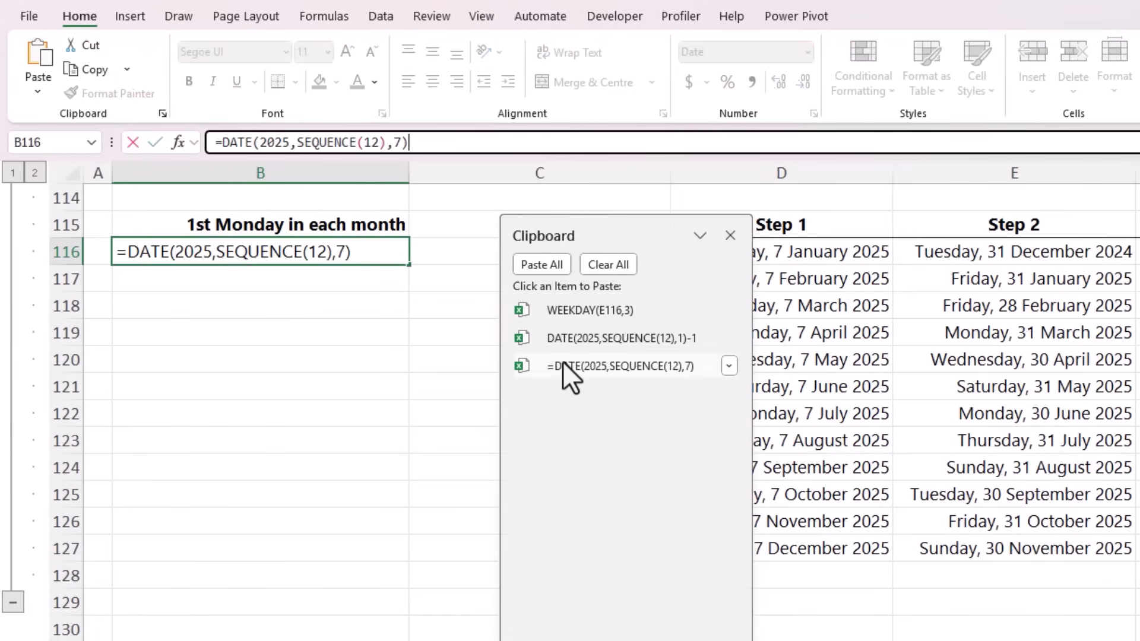
pyautogui.write('-')
pyautogui.click(589, 307)
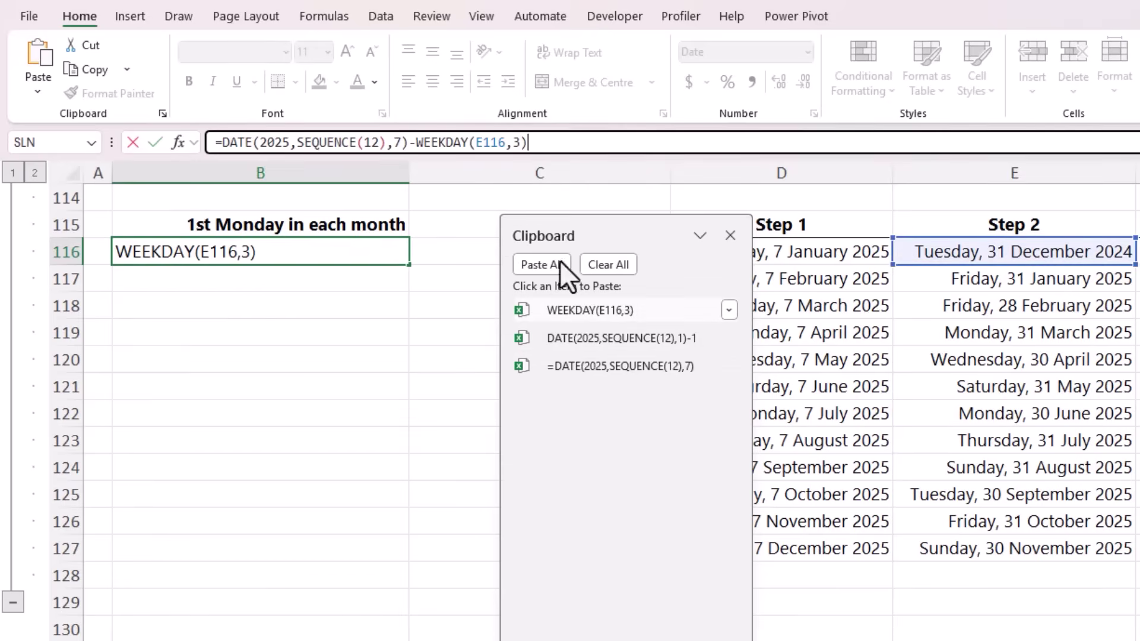
pyautogui.doubleClick(486, 143)
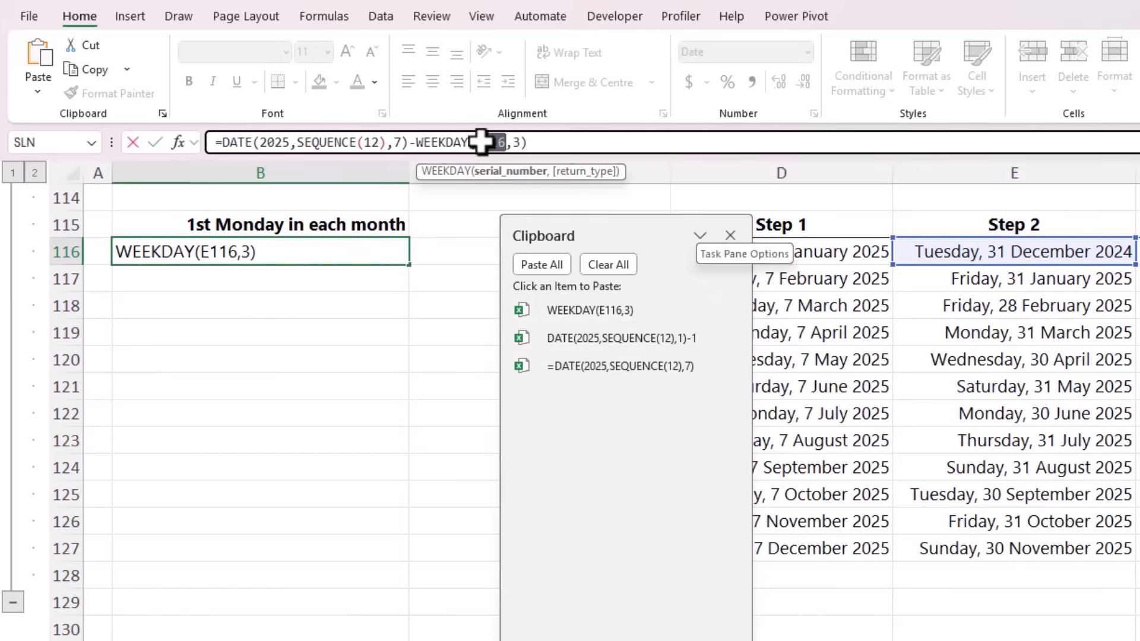
pyautogui.click(614, 336)
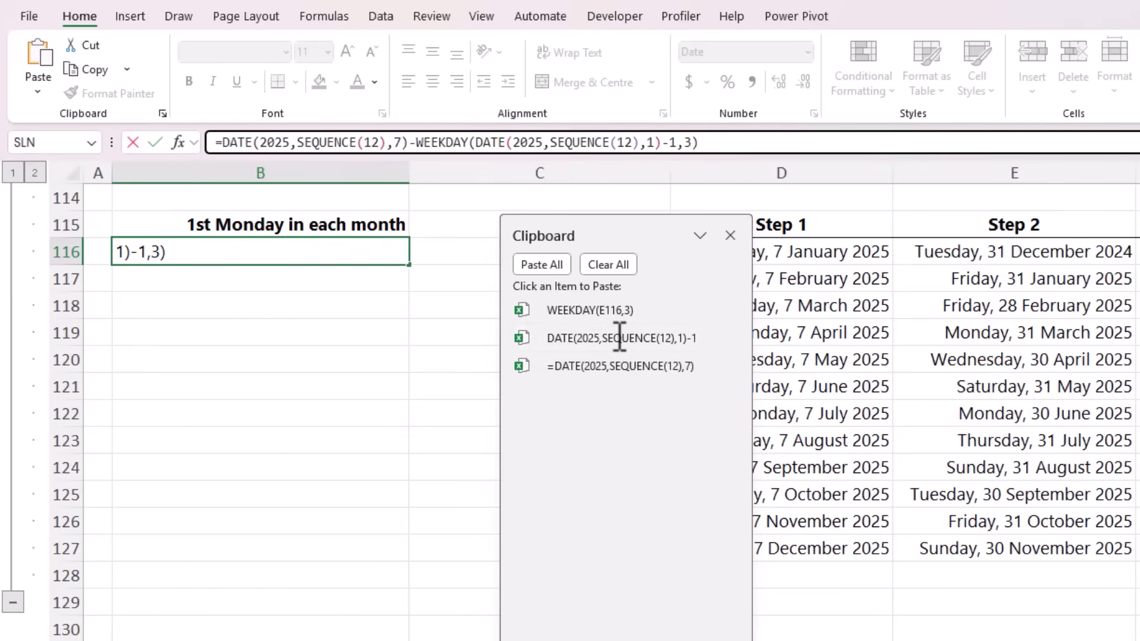
pyautogui.press('Return')
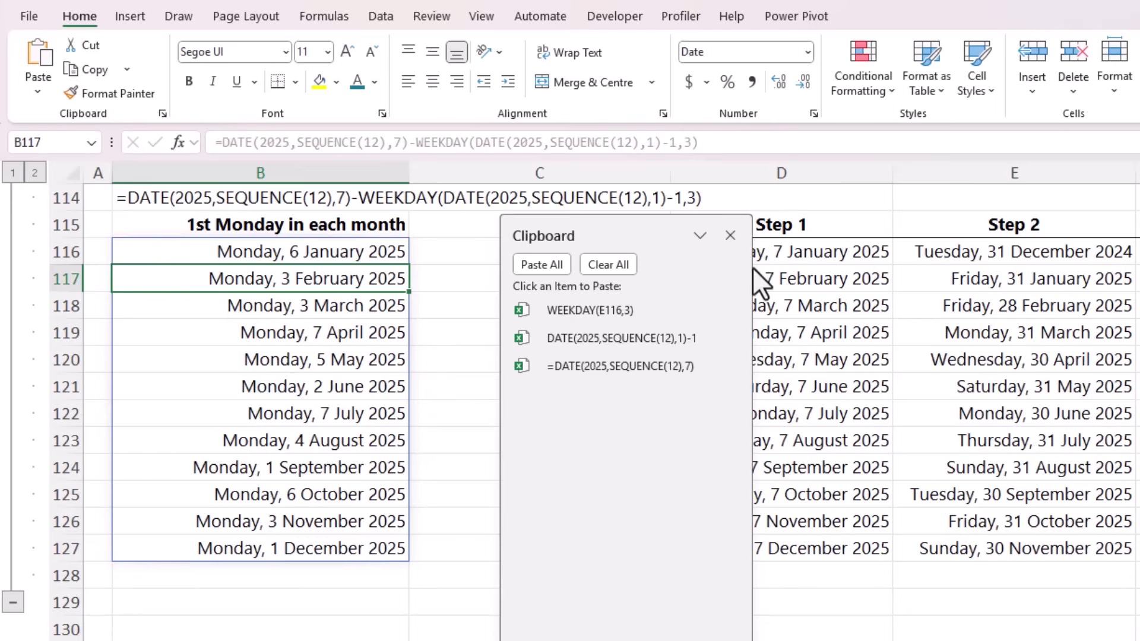
# Step: Close the Clipboard pane and change B116's day offset from -1 to -2, listing first Tuesdays
pyautogui.click(730, 235)
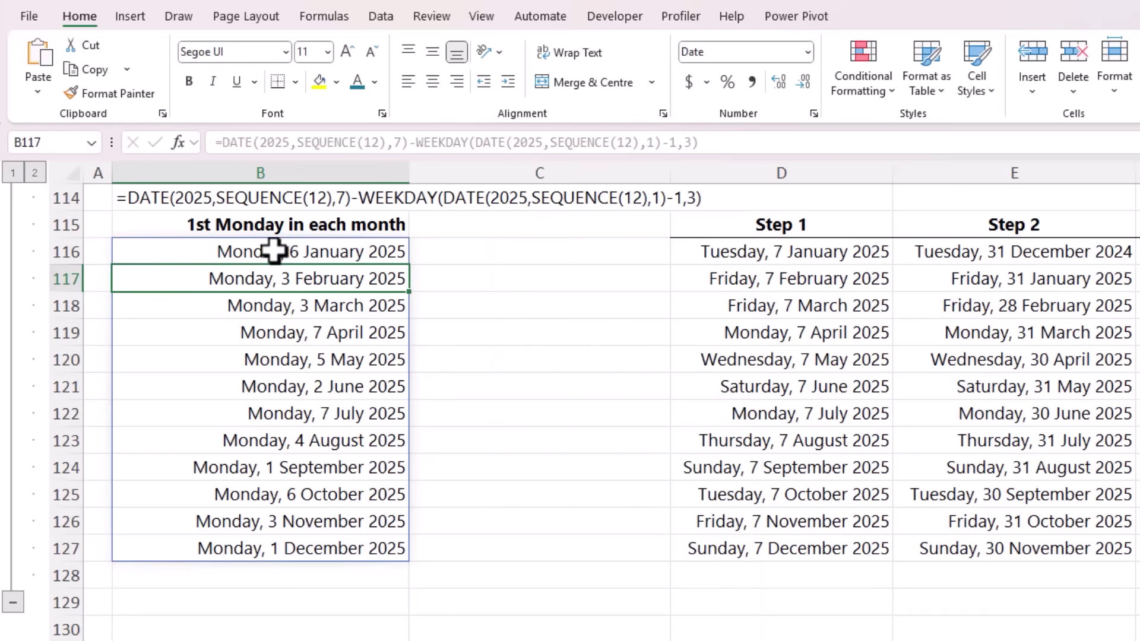
pyautogui.hotkey('shift', 'Return')
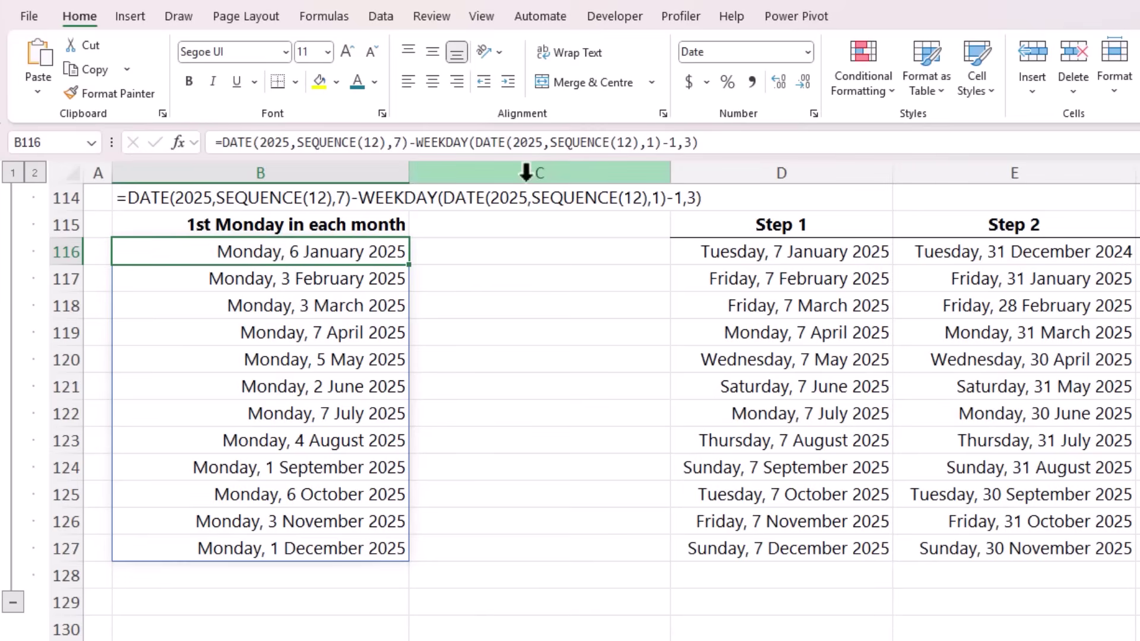
pyautogui.click(663, 143)
pyautogui.press('Right')
pyautogui.press('Delete')
pyautogui.write('2')
pyautogui.press('Return')
# Step: Change B116's day offset to -3 so the list shows first Wednesdays, 1 January–3 December 2025
pyautogui.hotkey('shift', 'Return')
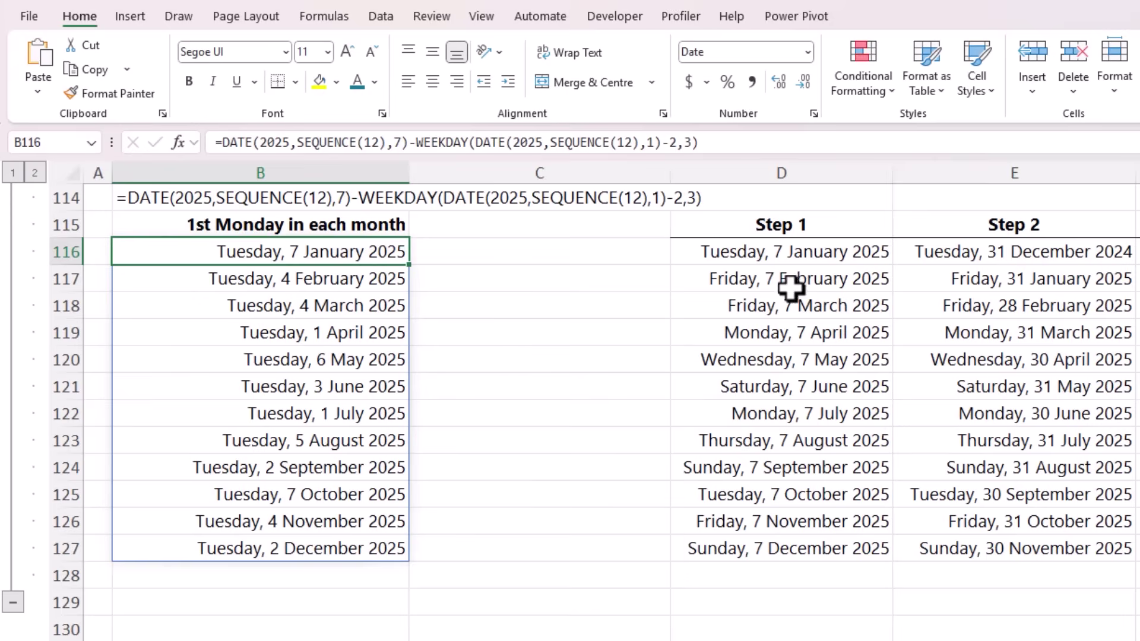
pyautogui.click(677, 142)
pyautogui.press('BackSpace')
pyautogui.write('3')
pyautogui.press('Return')
pyautogui.hotkey('shift', 'Return')
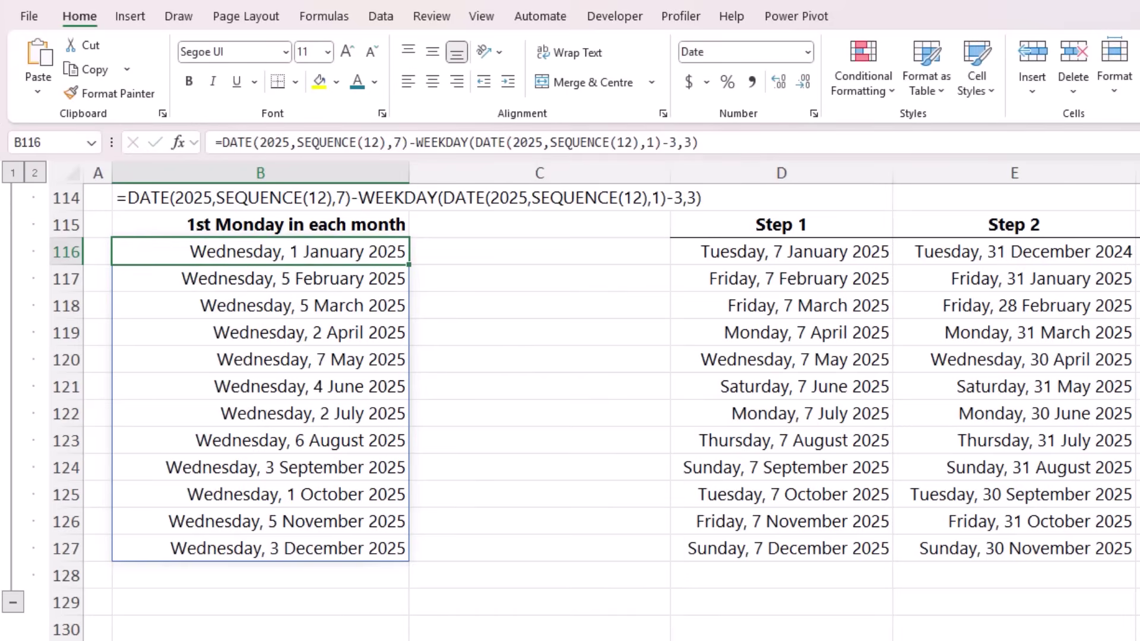